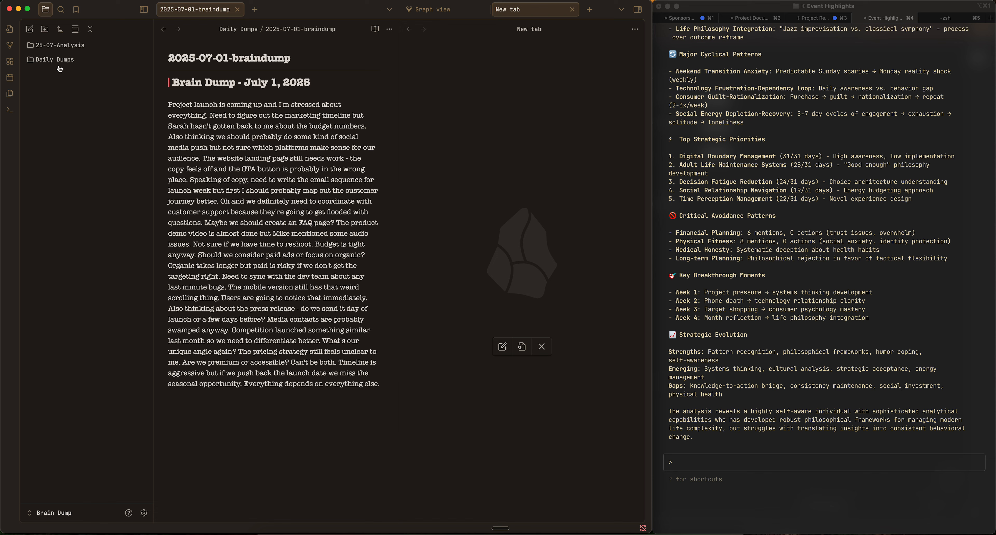
# Step: Expand the Daily Dumps folder and look over its list of July 2025 braindump notes
pyautogui.click(35, 63)
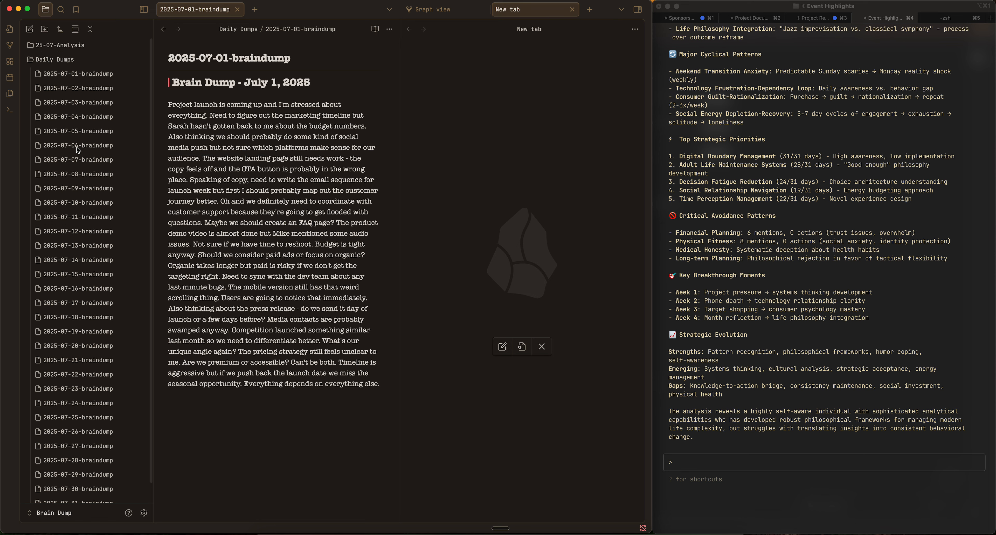
pyautogui.click(194, 106)
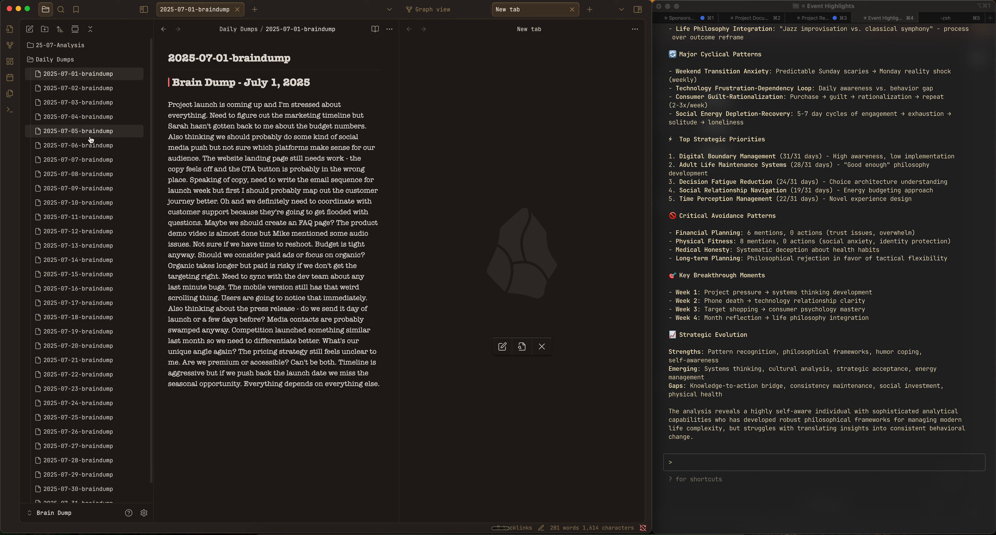
pyautogui.scroll(-1, 89, 135)
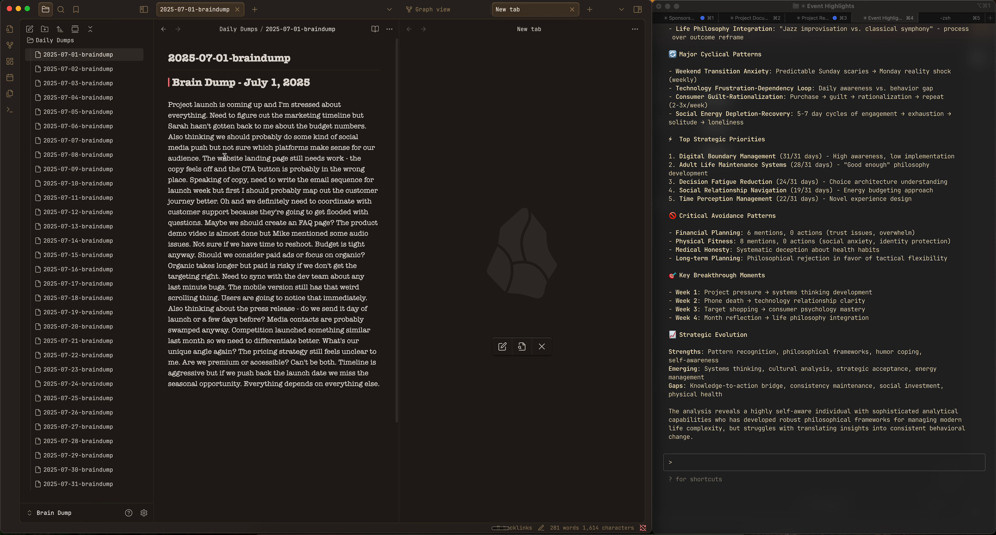
pyautogui.click(763, 296)
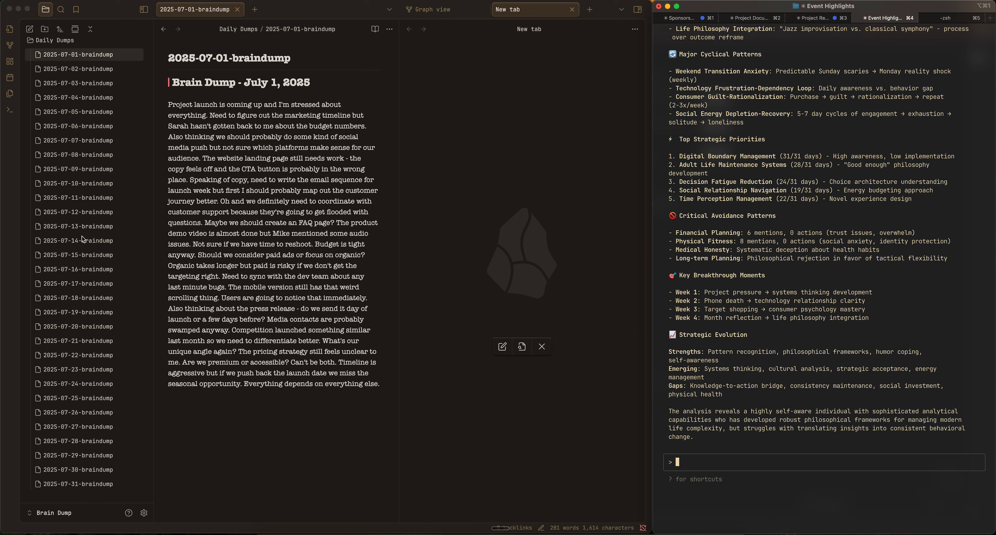
pyautogui.scroll(-2, 82, 266)
pyautogui.press('super+v')
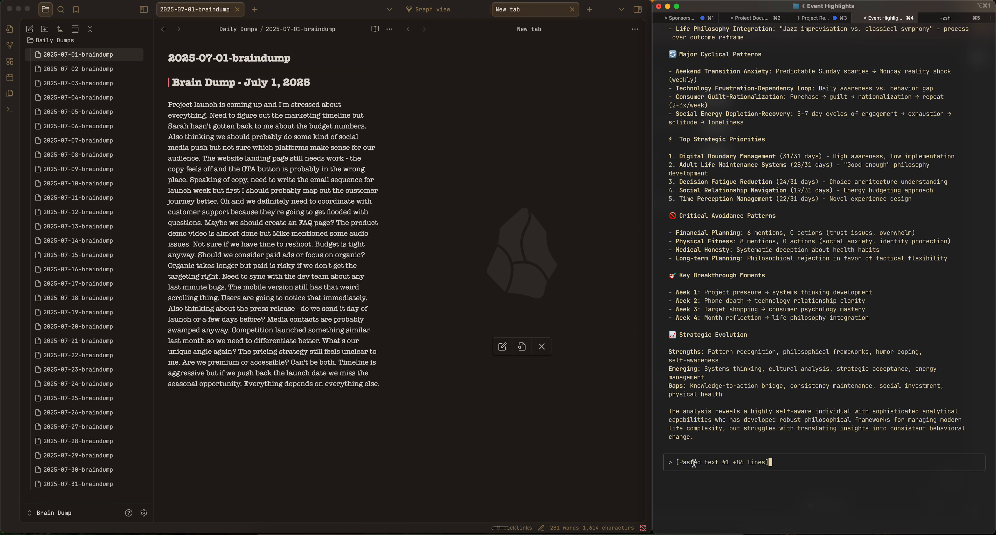
pyautogui.press('BackSpace')
pyautogui.press('BackSpace')
pyautogui.press('BackSpace')
pyautogui.press('BackSpace')
pyautogui.press('BackSpace')
pyautogui.press('BackSpace')
pyautogui.press('BackSpace')
pyautogui.press('BackSpace')
pyautogui.press('BackSpace')
pyautogui.press('BackSpace')
pyautogui.press('BackSpace')
pyautogui.press('BackSpace')
pyautogui.press('BackSpace')
pyautogui.press('BackSpace')
pyautogui.press('BackSpace')
pyautogui.press('BackSpace')
pyautogui.press('BackSpace')
pyautogui.press('BackSpace')
pyautogui.press('BackSpace')
pyautogui.press('BackSpace')
pyautogui.press('BackSpace')
pyautogui.press('BackSpace')
pyautogui.press('BackSpace')
pyautogui.press('BackSpace')
pyautogui.press('BackSpace')
pyautogui.press('BackSpace')
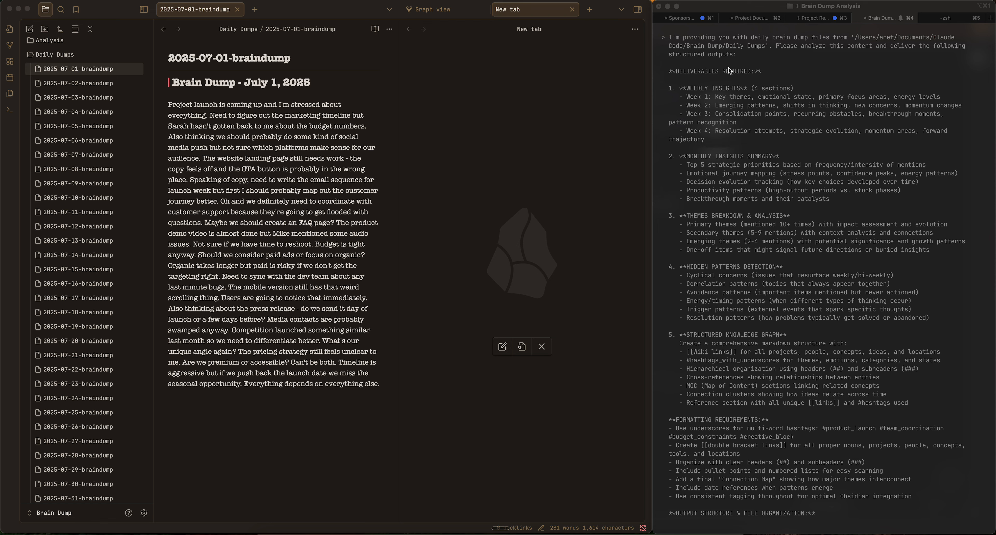
# Step: Switch to the Claude Code terminal and review the source folder path and opening of the submitted analysis prompt
pyautogui.click(711, 57)
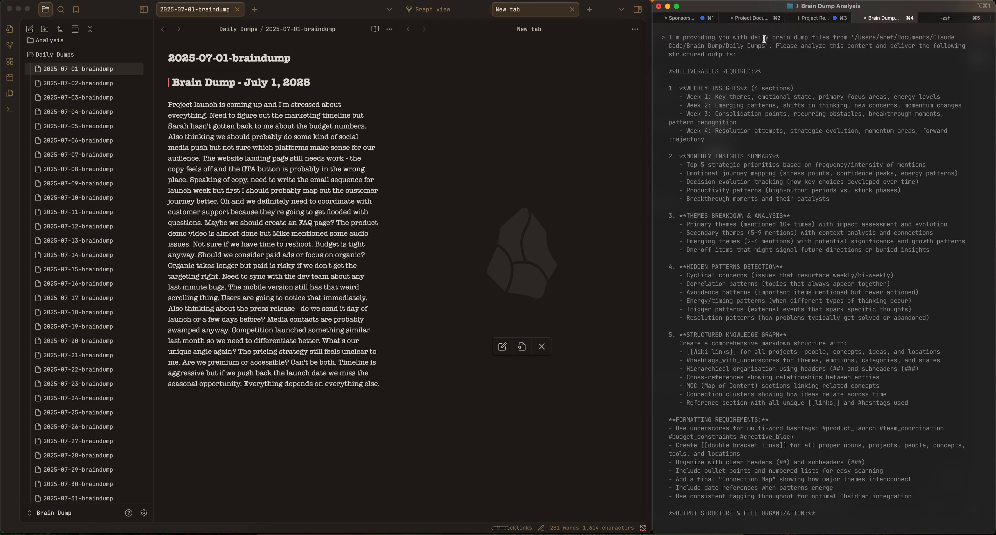
pyautogui.scroll(-2, 761, 76)
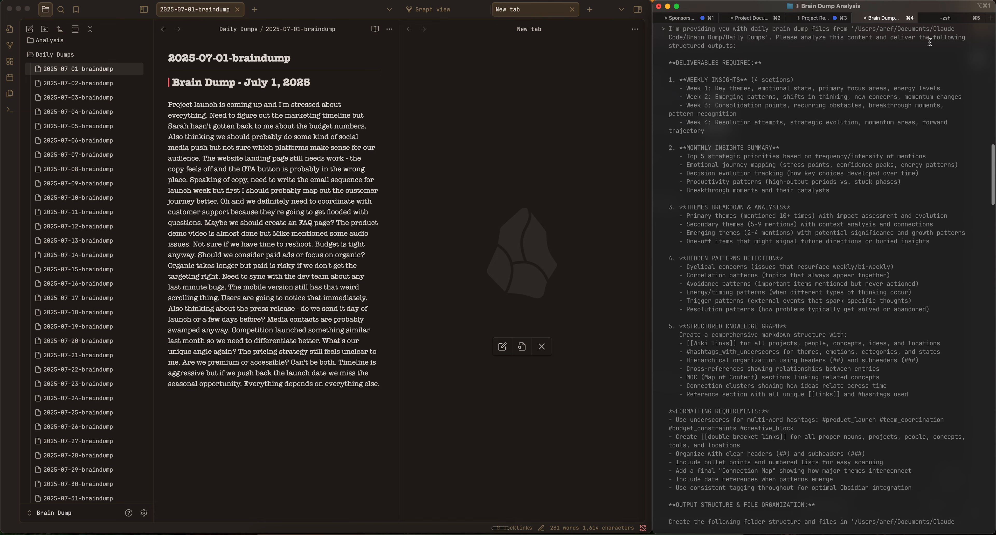
pyautogui.scroll(-2, 706, 75)
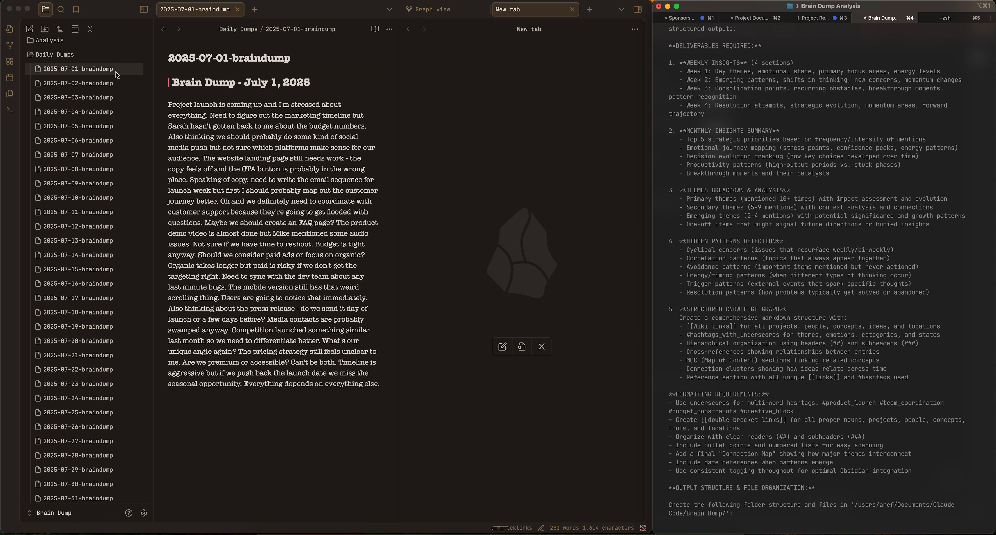
# Step: Switch to Obsidian and browse the daily braindump notes from 2025-07-03 through 2025-07-08
pyautogui.click(190, 105)
pyautogui.click(99, 97)
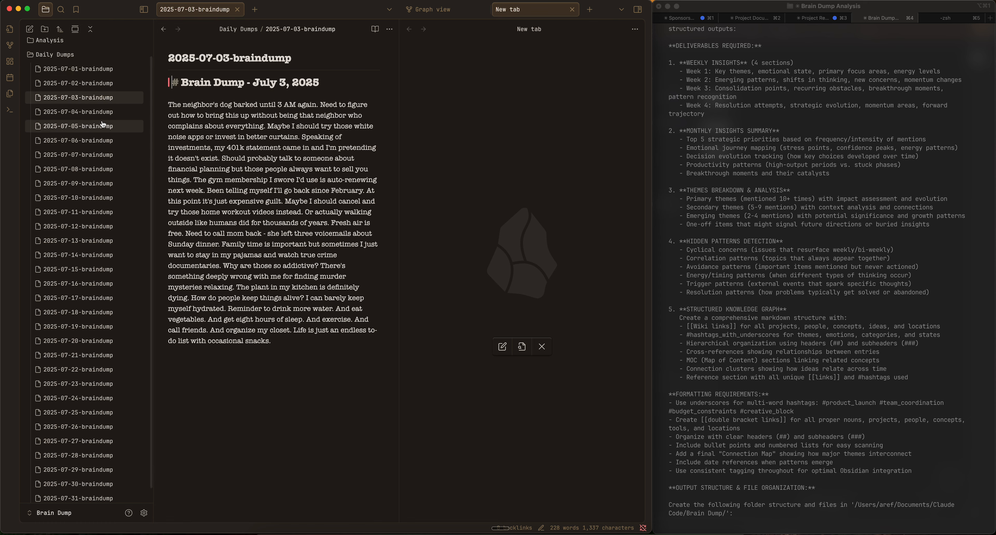
pyautogui.click(100, 126)
pyautogui.click(99, 141)
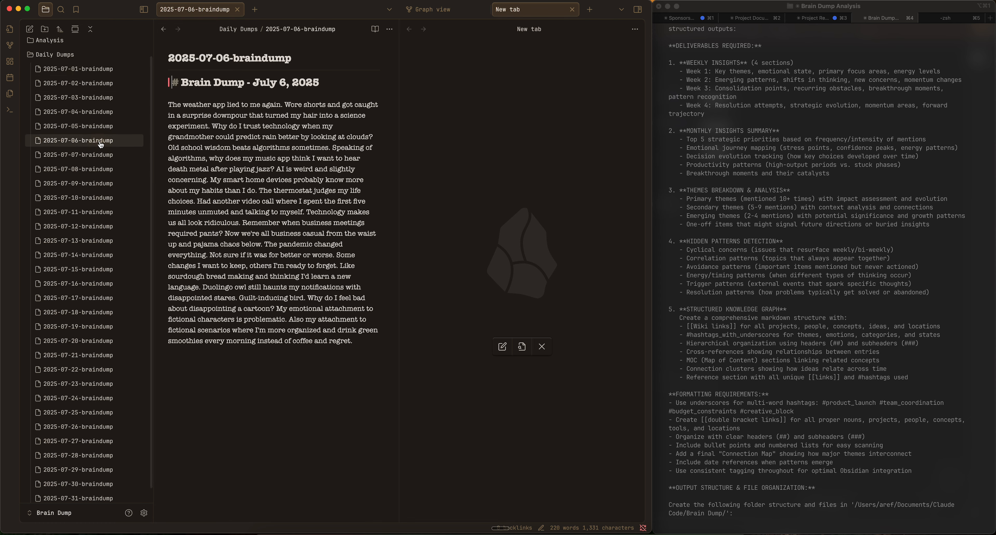
pyautogui.click(97, 155)
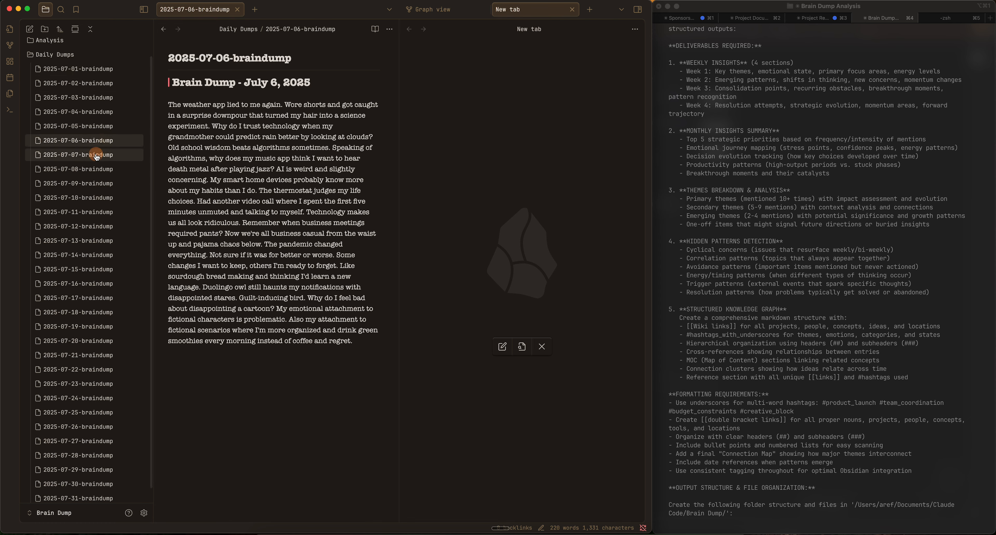
pyautogui.click(100, 169)
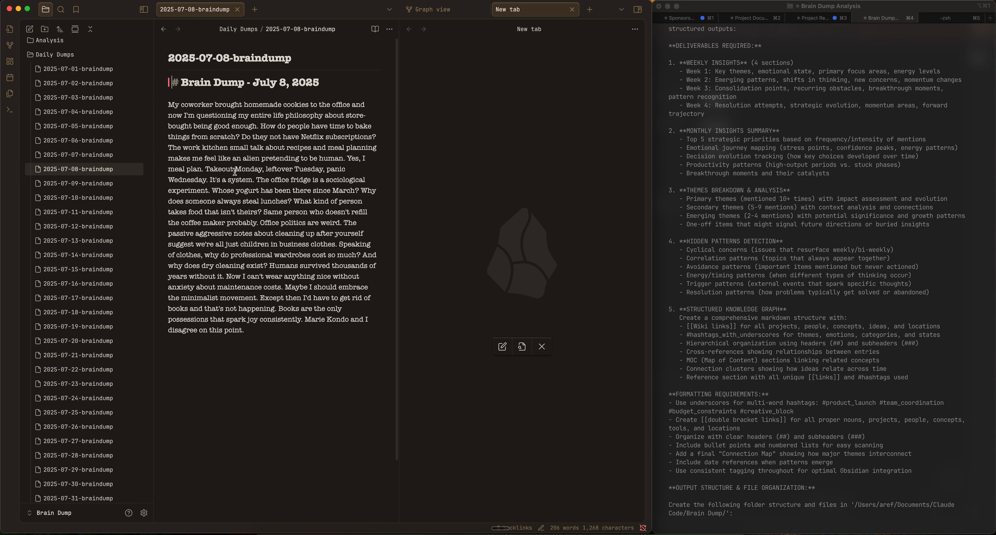
# Step: In the terminal, read the prompt's deliverables, from weekly insights through hidden patterns and knowledge graph, plus the formatting and output folder structure
pyautogui.click(751, 155)
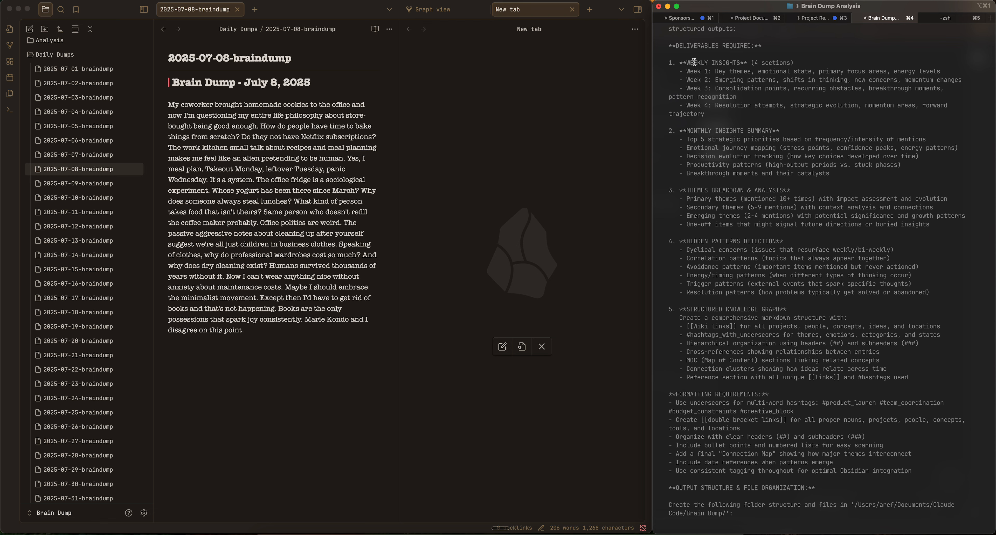
pyautogui.scroll(-3, 712, 89)
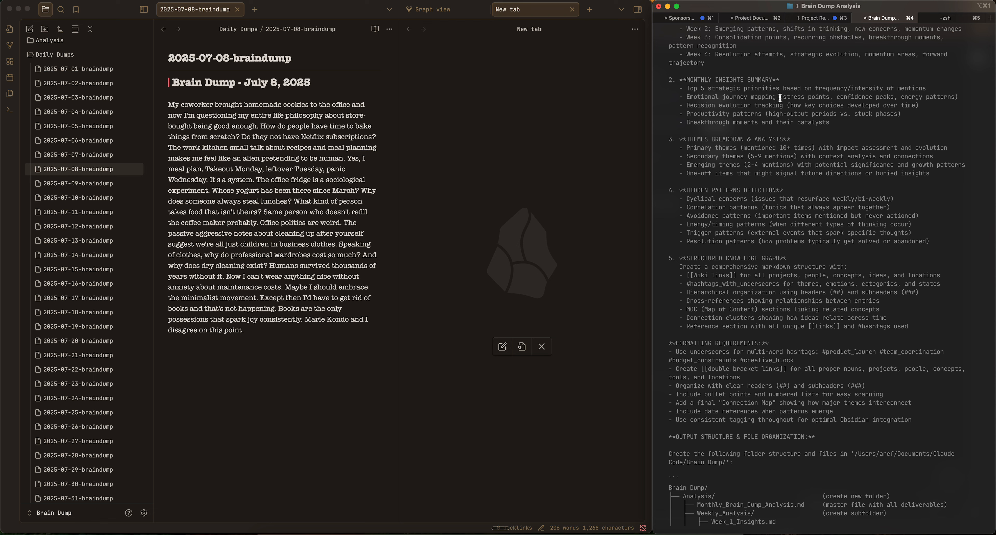
pyautogui.click(724, 88)
pyautogui.moveTo(712, 113); pyautogui.dragTo(754, 113)
pyautogui.click(833, 121)
pyautogui.scroll(-3, 786, 117)
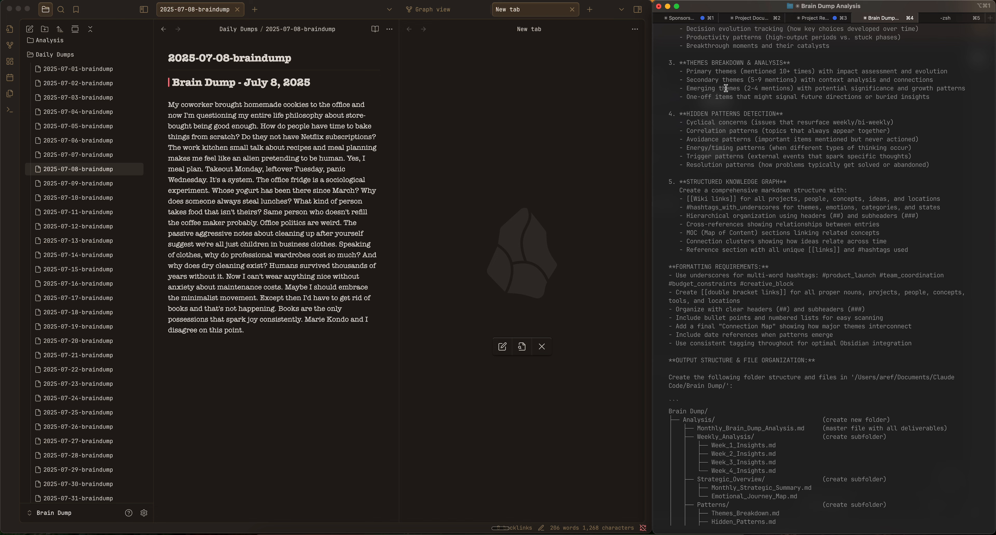
pyautogui.scroll(-3, 727, 83)
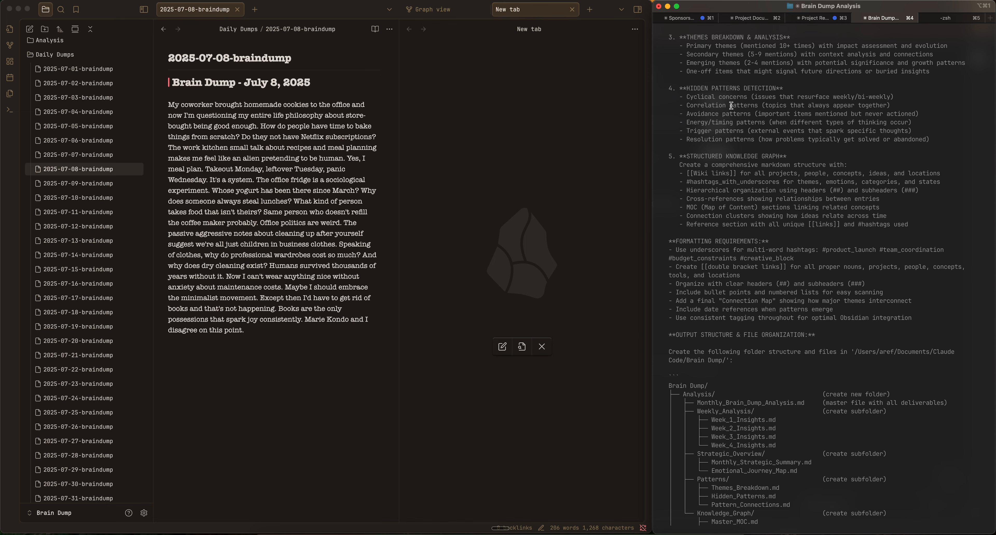
pyautogui.scroll(-3, 731, 105)
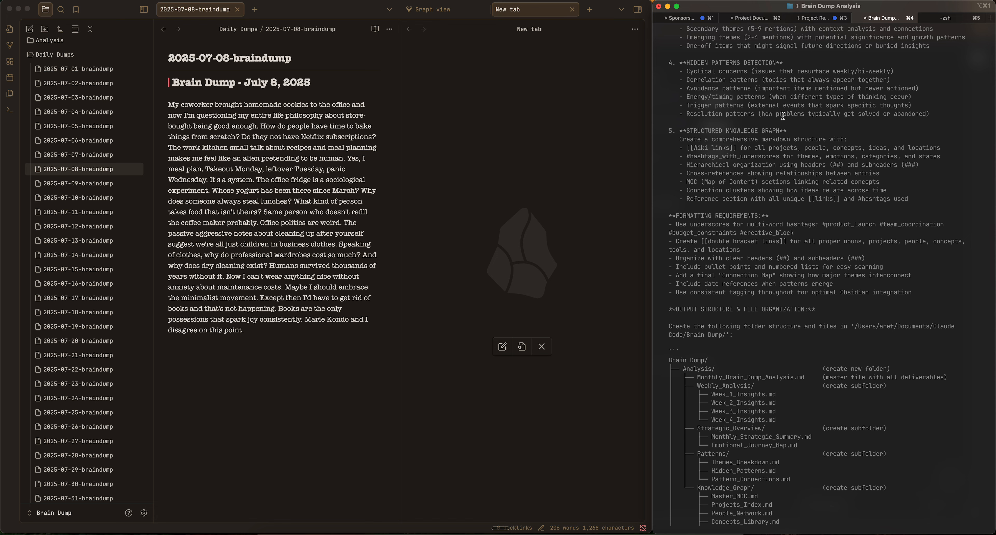
pyautogui.scroll(-5, 775, 116)
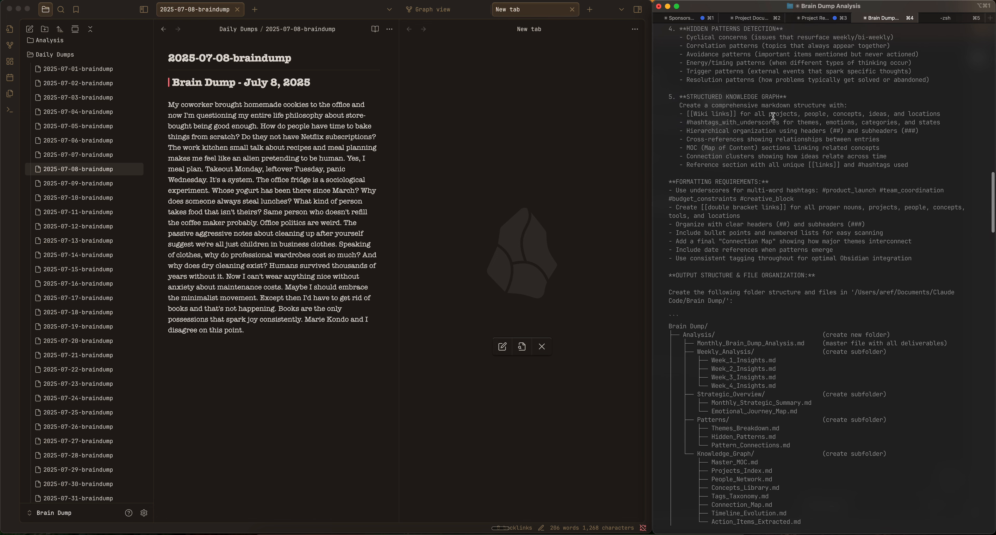
pyautogui.scroll(-5, 773, 116)
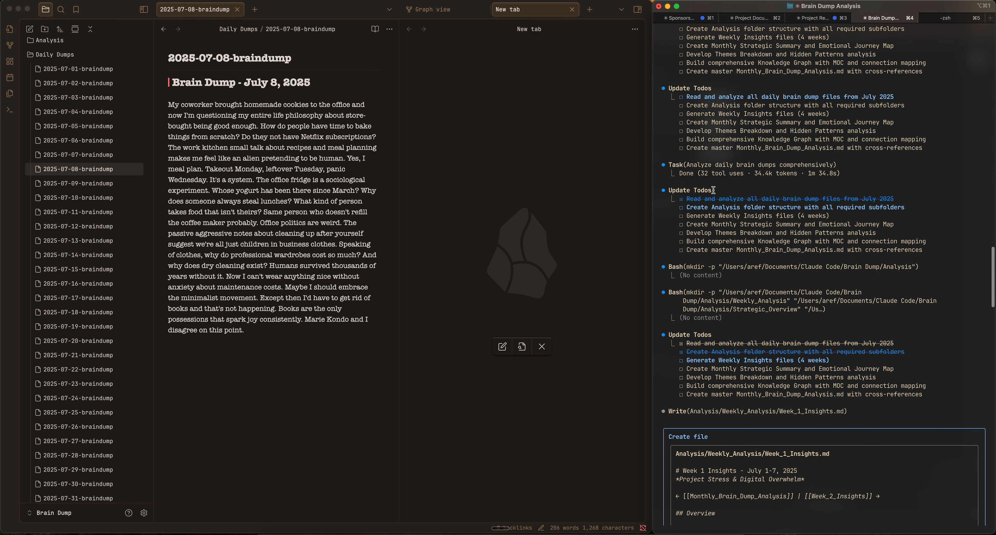
# Step: Review the proposed Week_1_Insights.md and approve creating it, with no further confirmation requests this session
pyautogui.scroll(2, 696, 135)
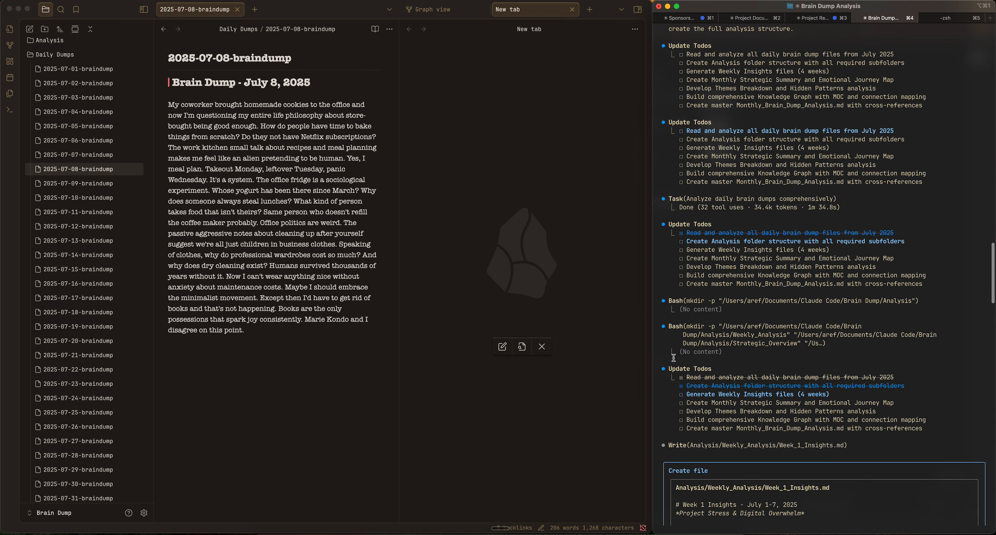
pyautogui.scroll(-7, 664, 357)
pyautogui.scroll(-6, 665, 356)
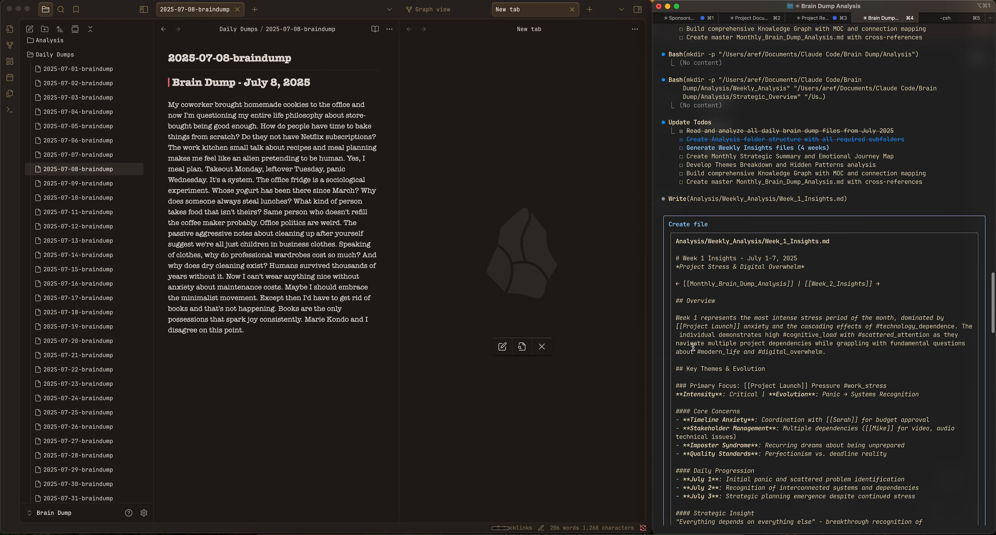
pyautogui.scroll(-9, 696, 256)
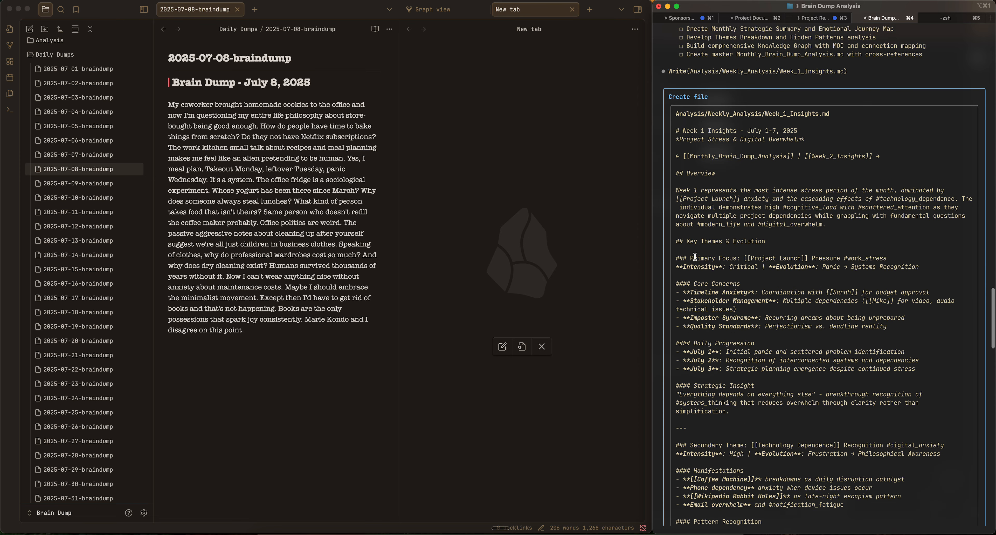
pyautogui.scroll(-12, 695, 256)
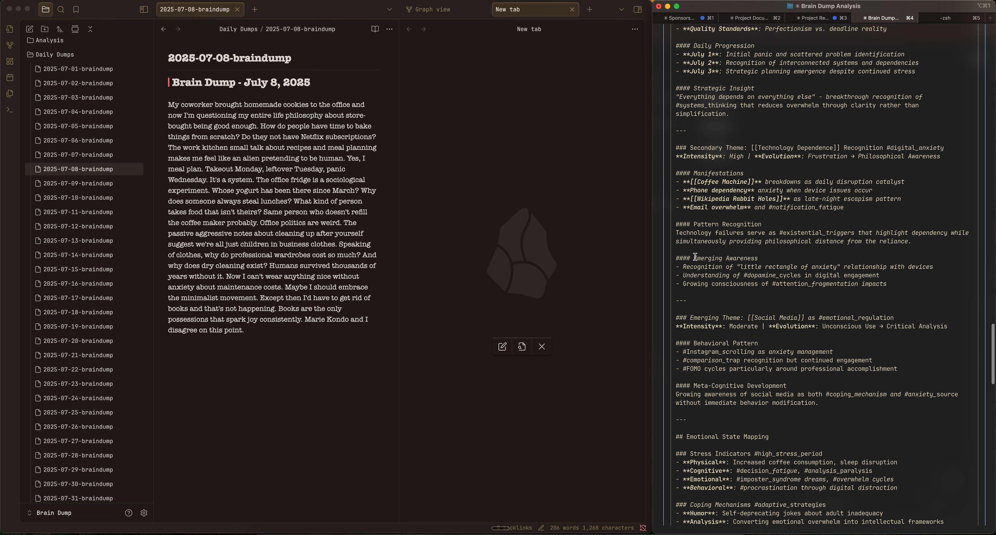
pyautogui.scroll(-20, 724, 318)
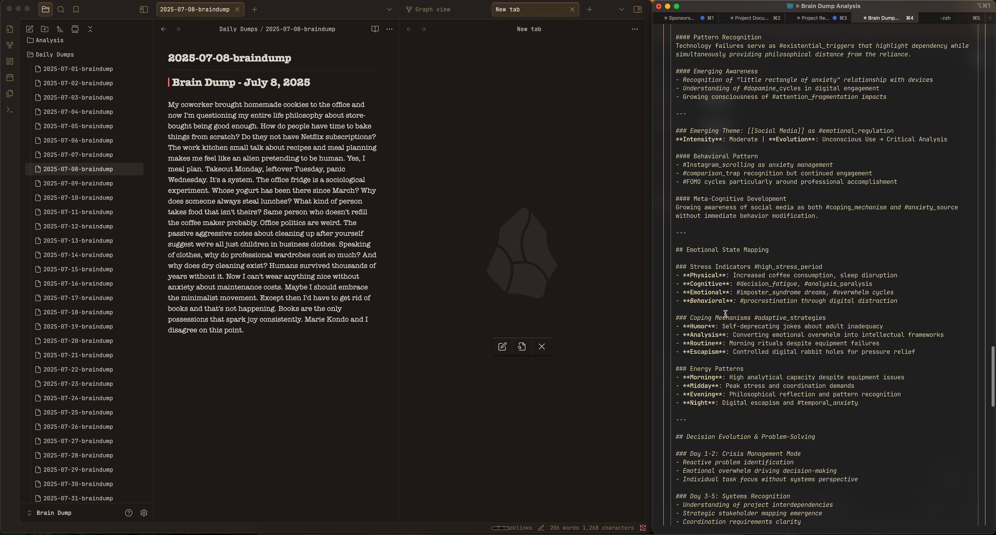
pyautogui.scroll(-20, 726, 314)
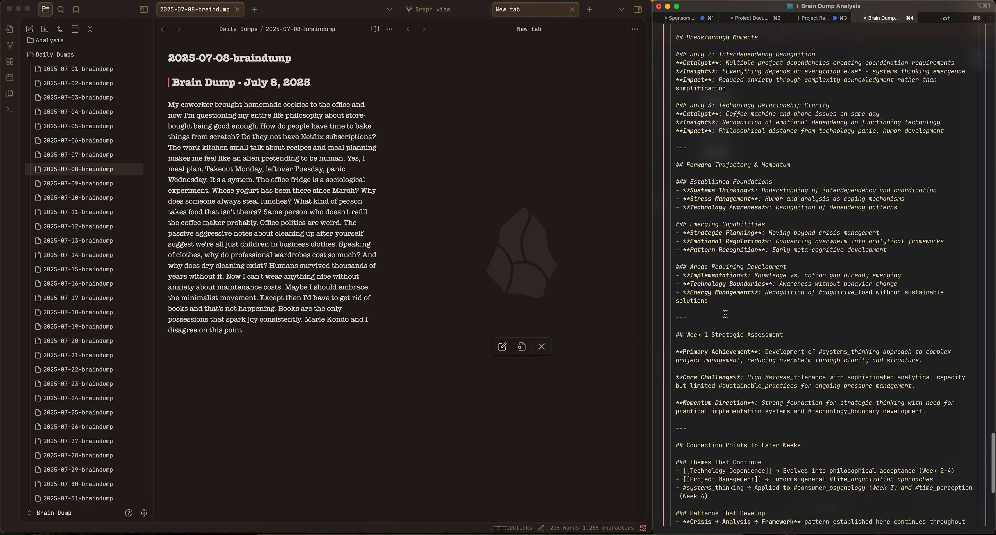
pyautogui.scroll(-3, 726, 314)
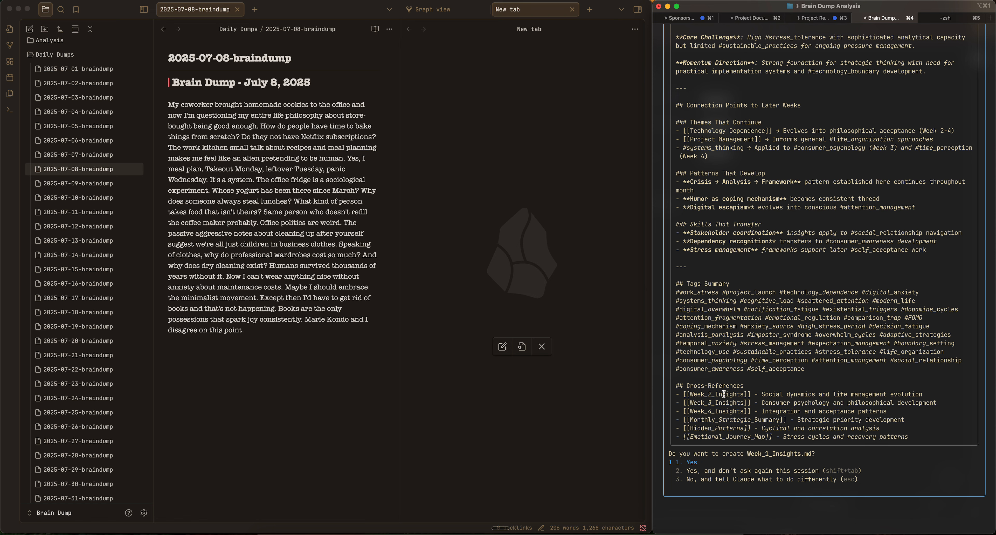
pyautogui.press('Down')
pyautogui.press('Return')
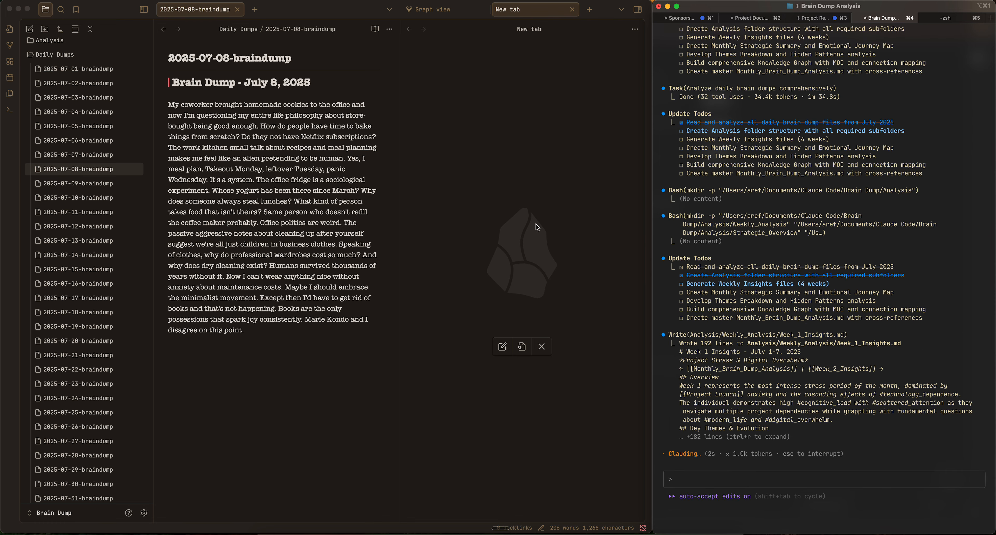
# Step: In Obsidian, open the Week_1_Insights note from Weekly_Analysis in the Analysis folder and read its overview and key themes
pyautogui.click(41, 43)
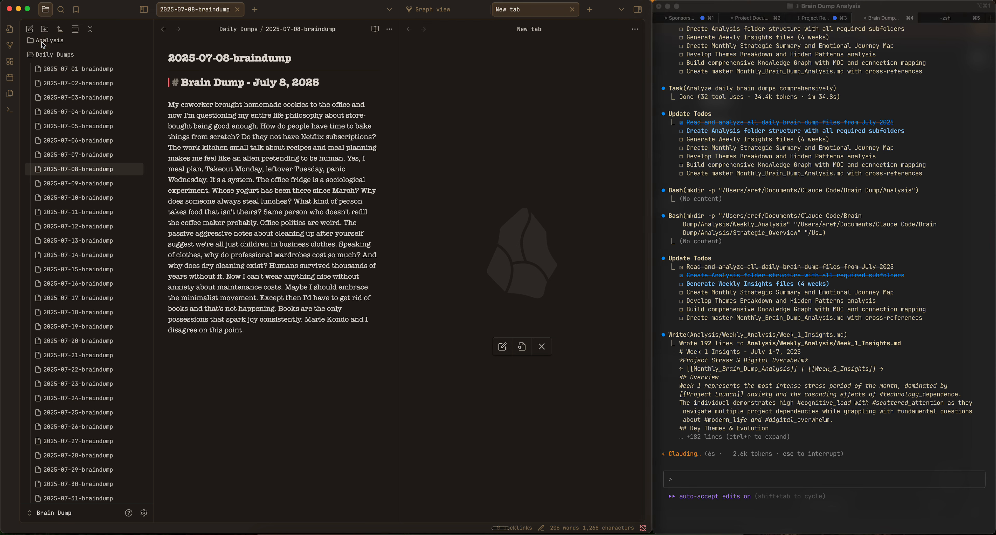
pyautogui.click(33, 44)
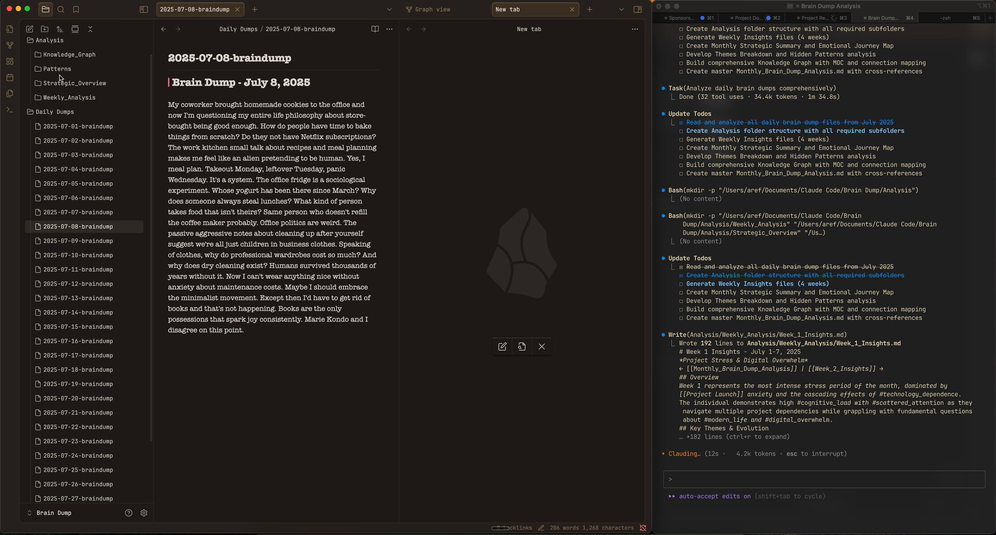
pyautogui.click(57, 99)
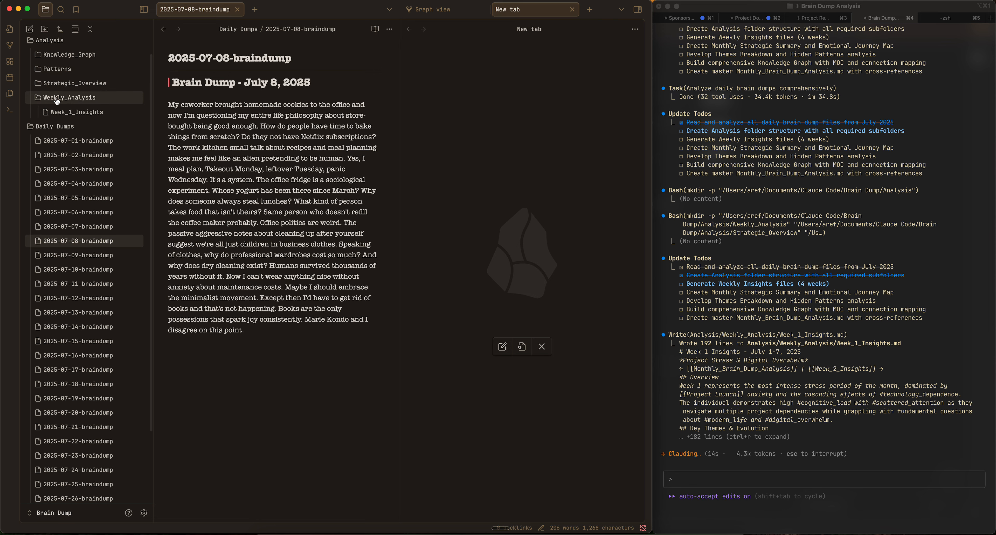
pyautogui.click(66, 113)
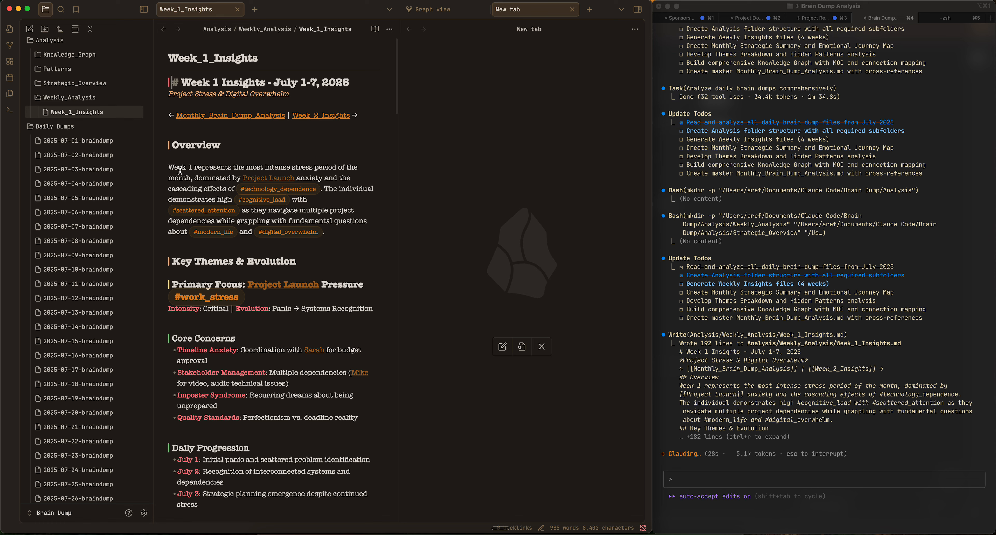
pyautogui.scroll(-2, 184, 172)
pyautogui.scroll(-3, 169, 232)
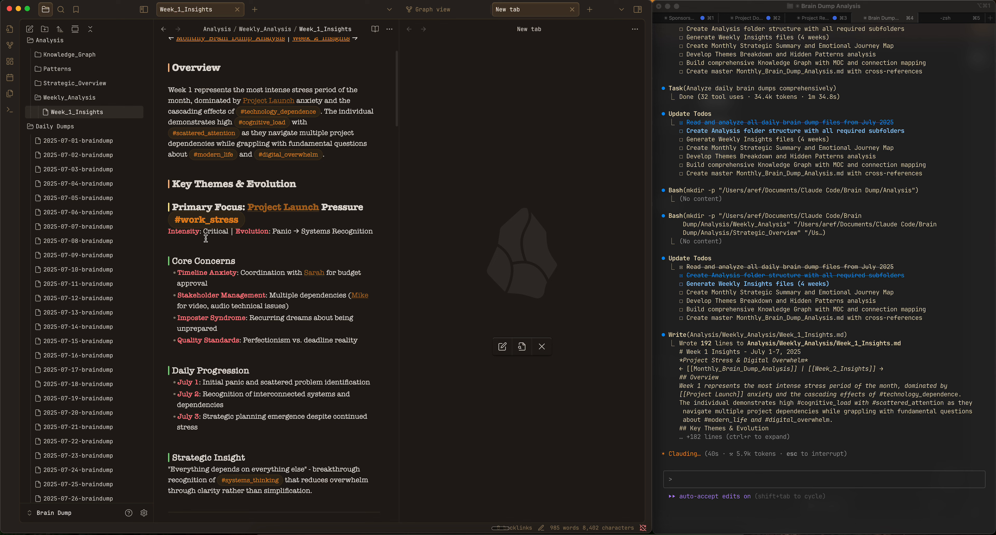
pyautogui.scroll(-1, 206, 238)
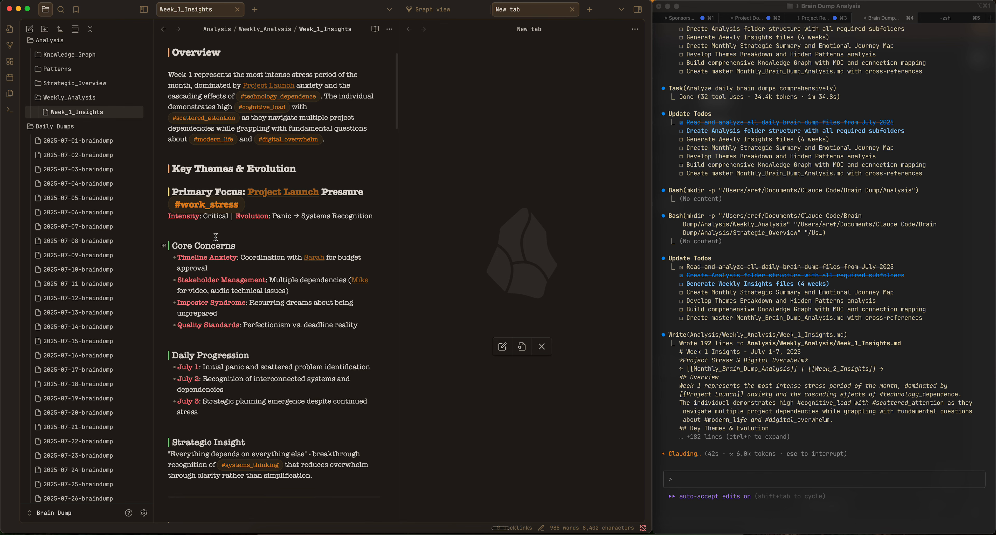
pyautogui.scroll(-1, 183, 227)
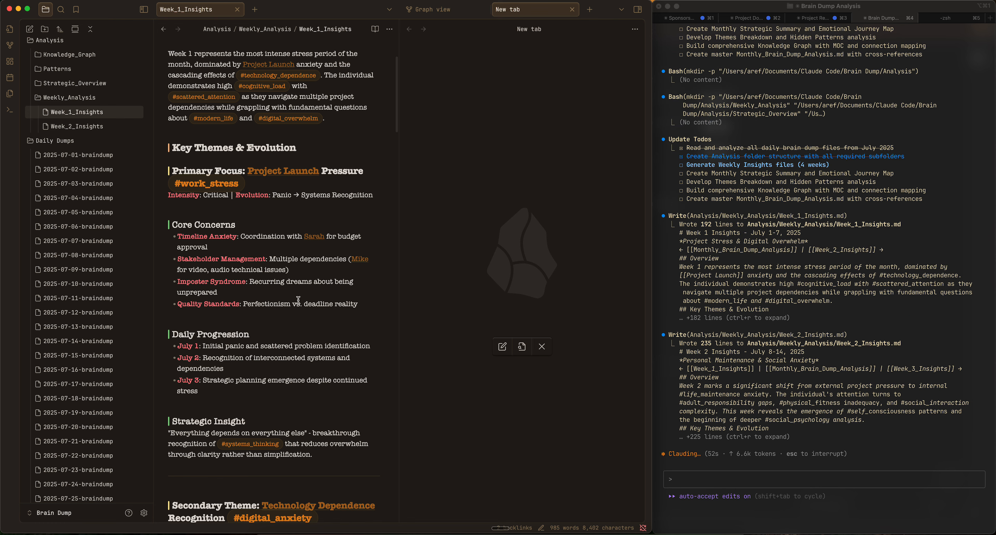
# Step: Read on through the Week_1_Insights note, from core concerns and emotional state mapping to productivity patterns and breakthrough moments
pyautogui.scroll(-3, 298, 299)
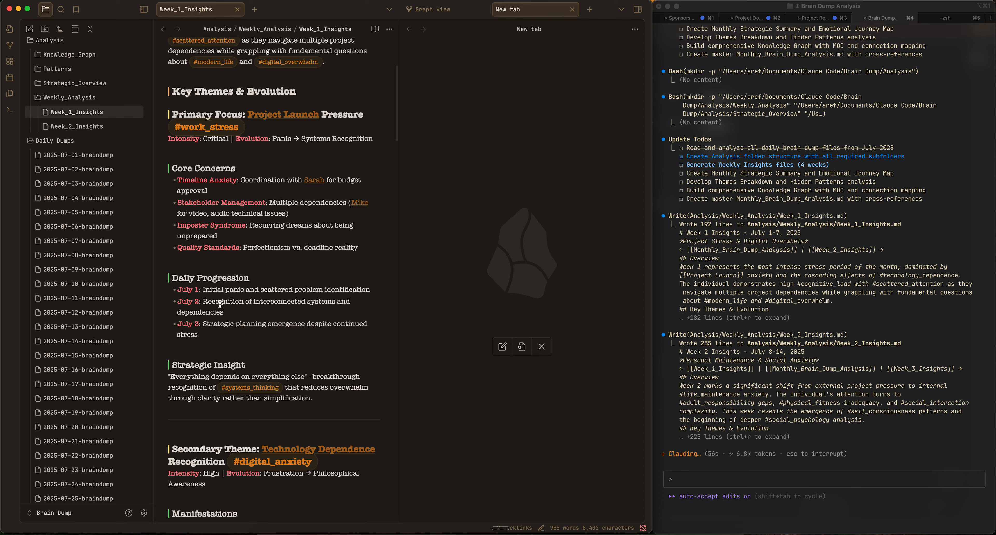
pyautogui.scroll(-4, 220, 304)
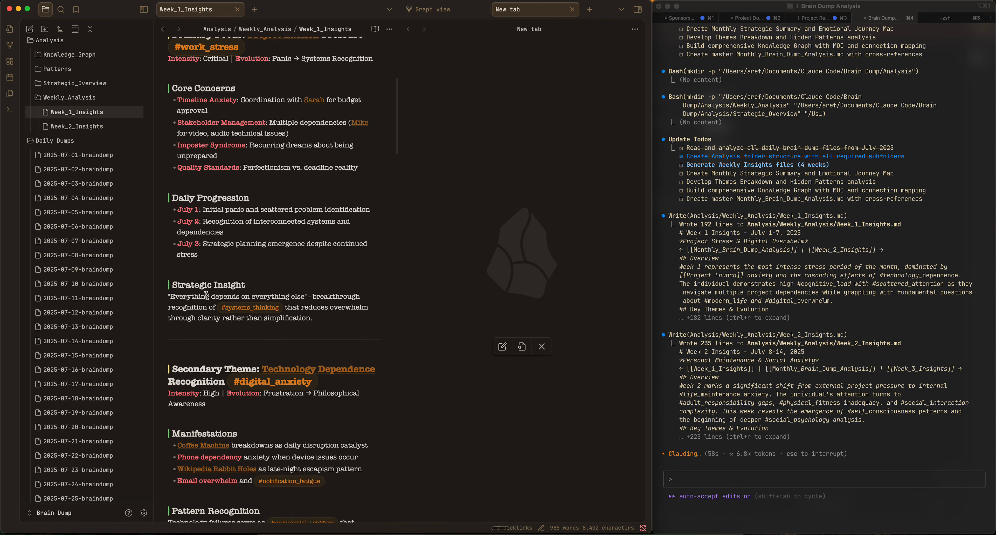
pyautogui.scroll(-5, 206, 294)
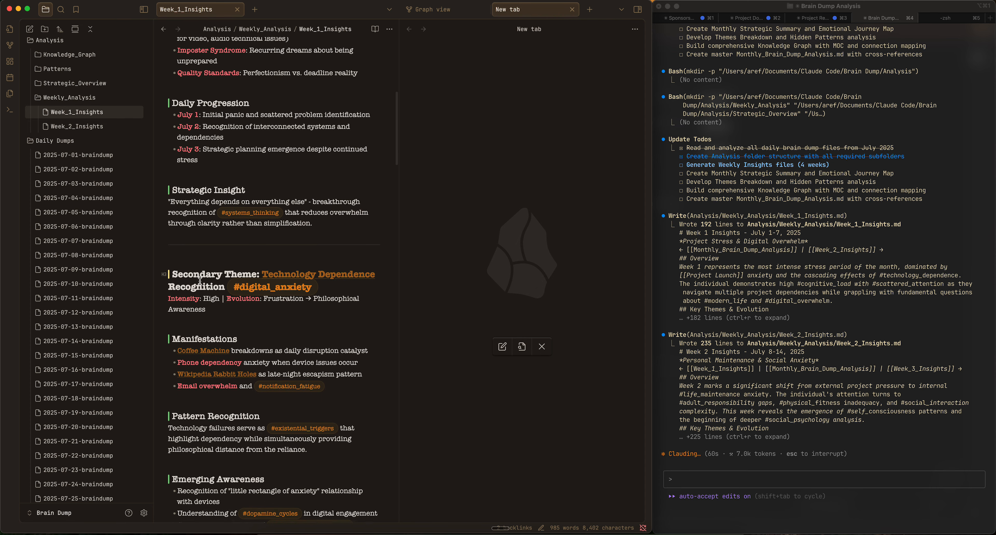
pyautogui.scroll(-4, 200, 280)
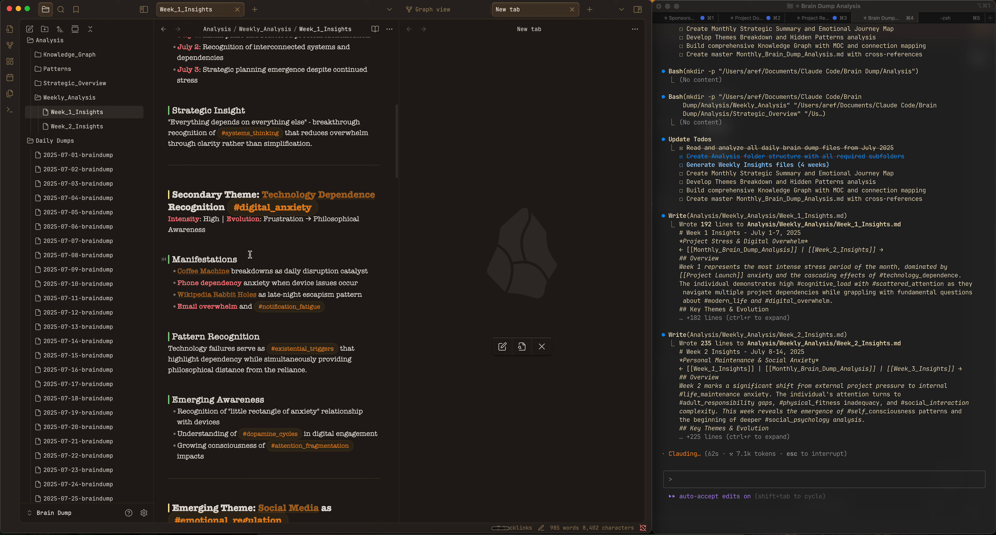
pyautogui.click(253, 258)
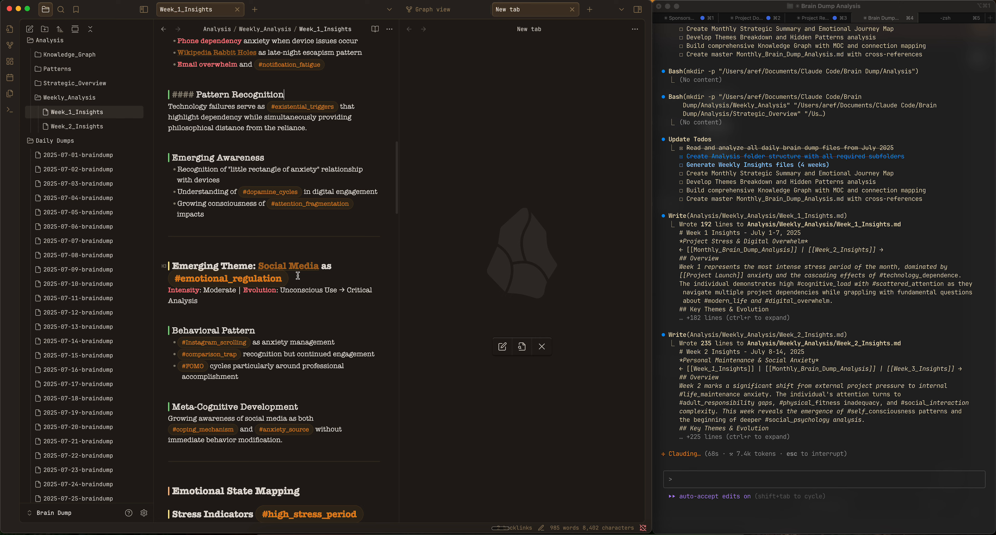
pyautogui.scroll(-5, 310, 279)
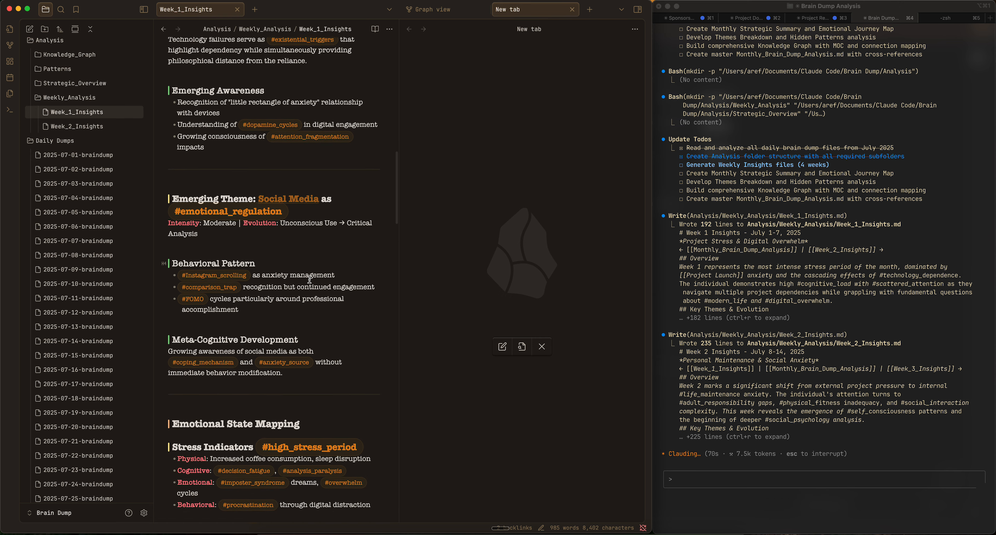
pyautogui.scroll(-3, 310, 281)
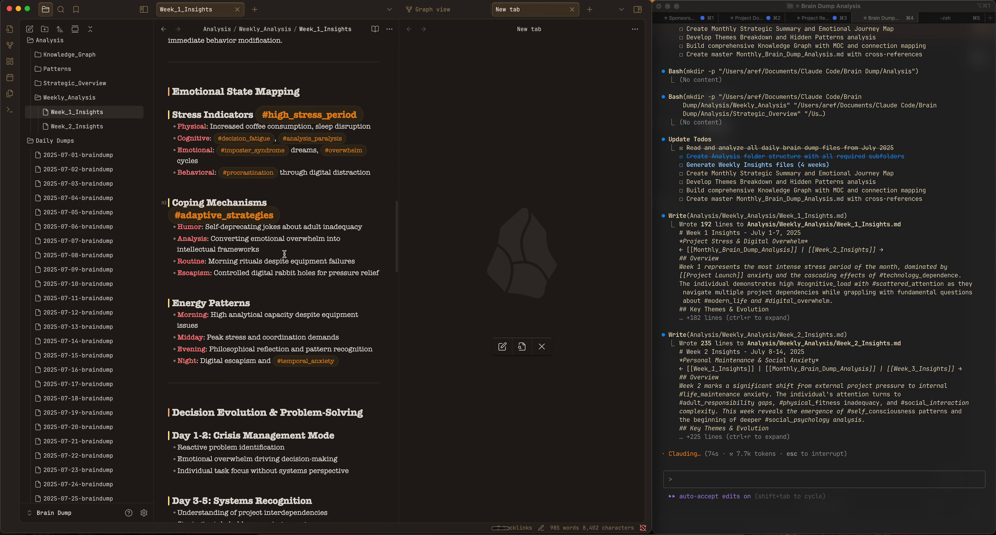
pyautogui.scroll(-4, 285, 253)
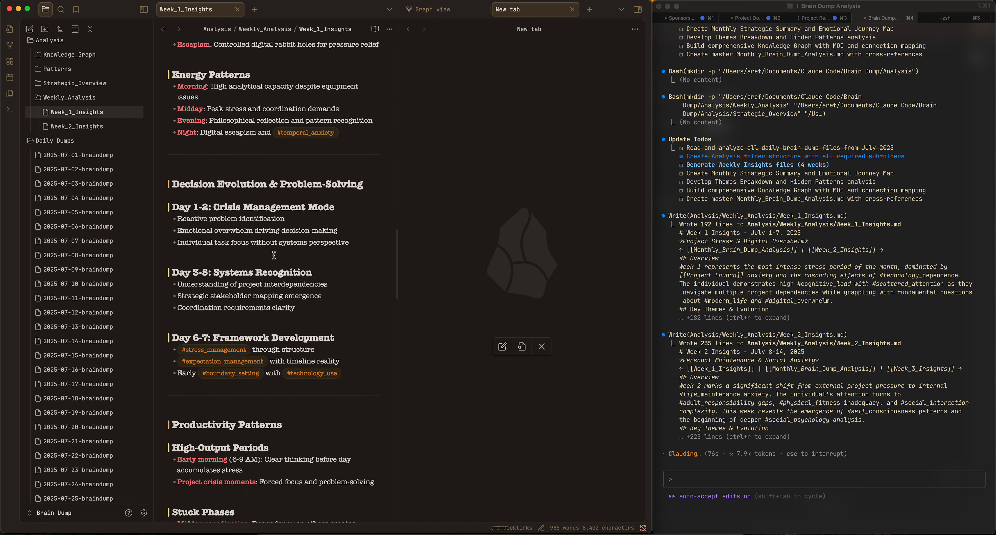
pyautogui.scroll(-1, 244, 260)
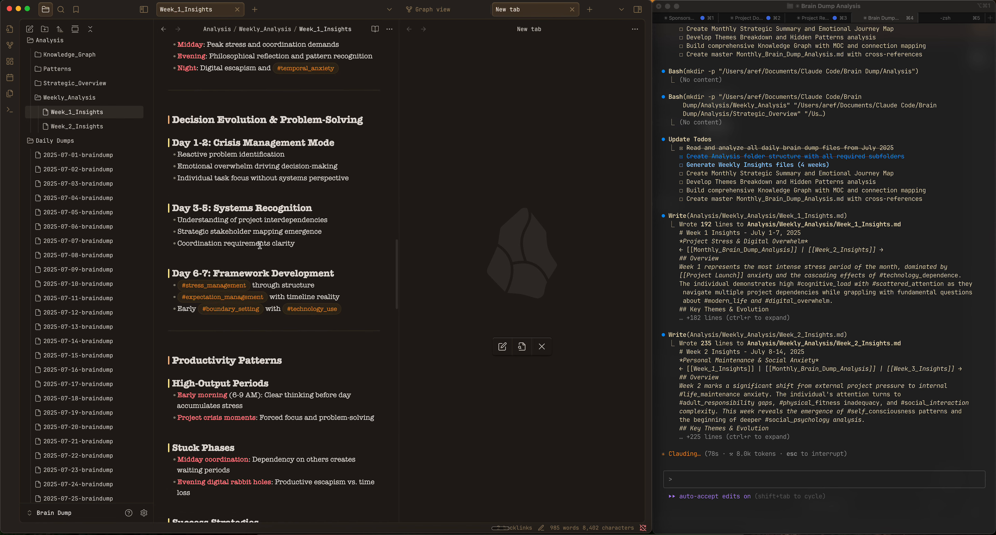
pyautogui.scroll(-4, 259, 245)
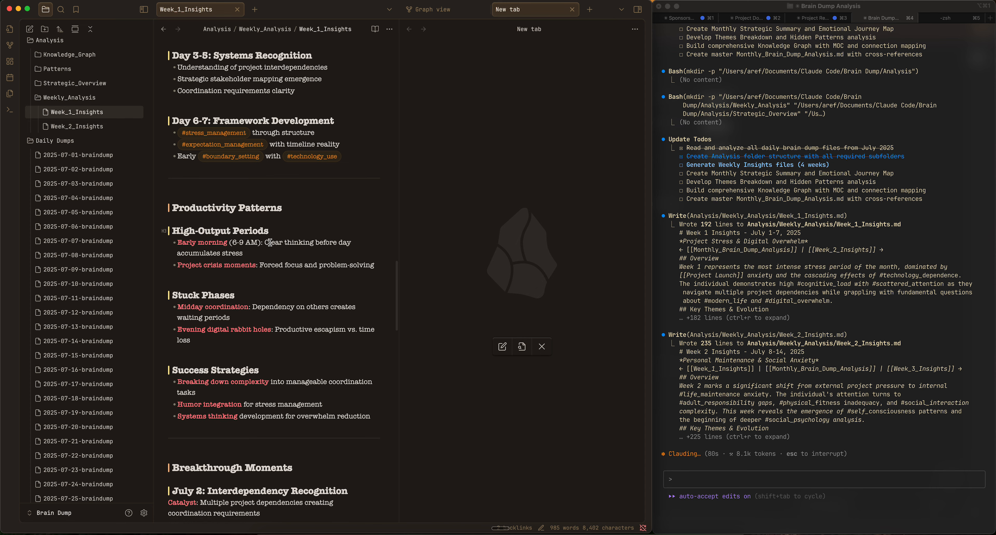
pyautogui.scroll(-2, 270, 243)
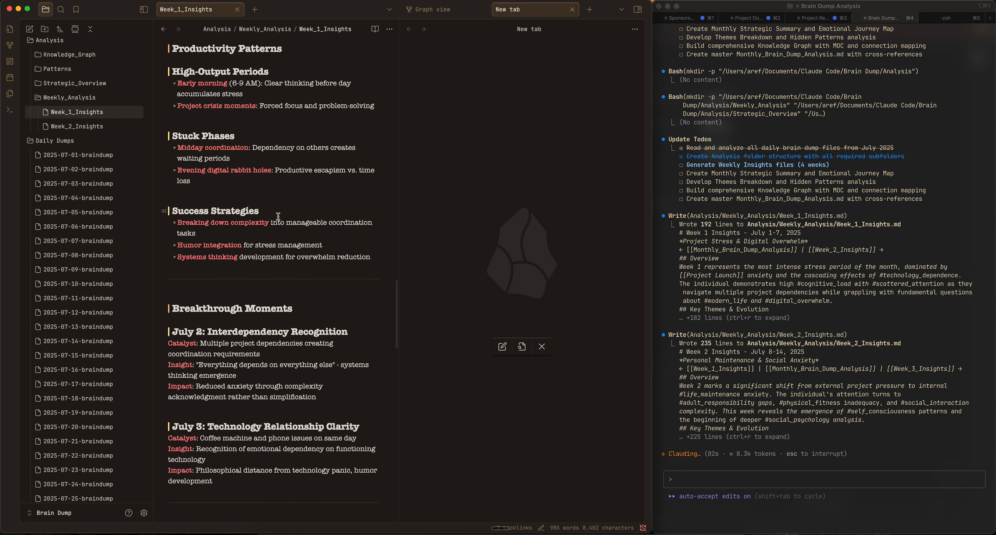
# Step: Open the Week_2_Insights note and read its overview, primary focus, daily progression and secondary theme
pyautogui.click(86, 126)
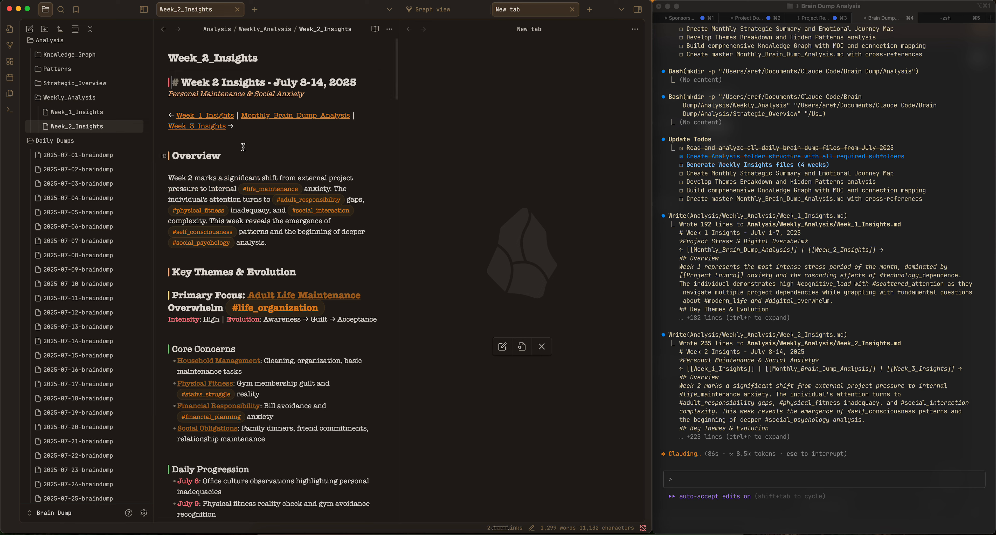
pyautogui.scroll(-5, 249, 148)
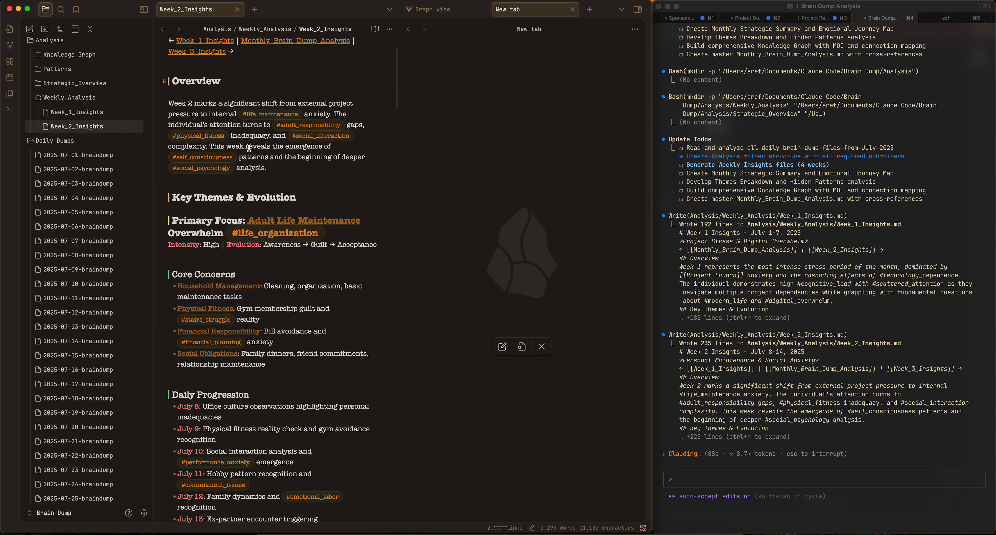
pyautogui.scroll(-7, 249, 147)
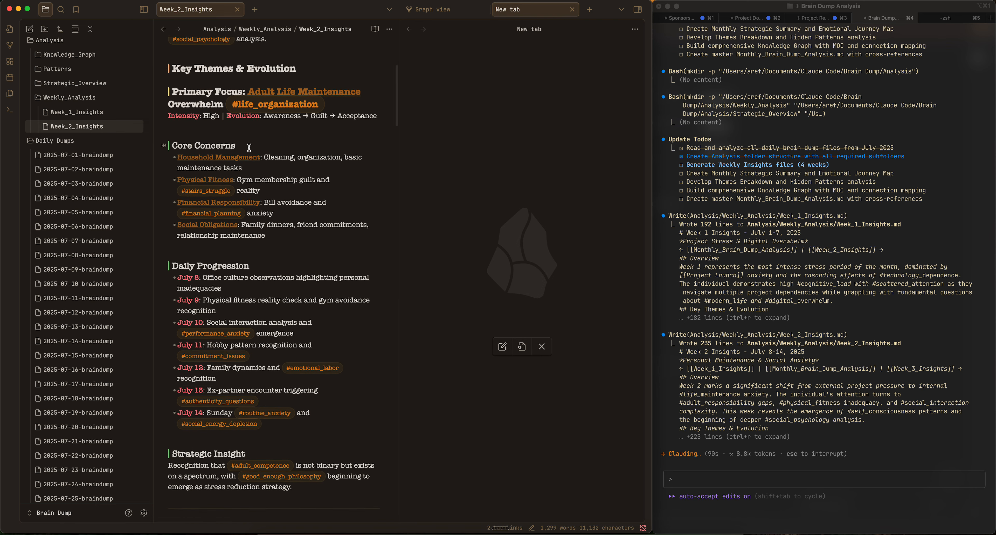
pyautogui.scroll(-1, 249, 149)
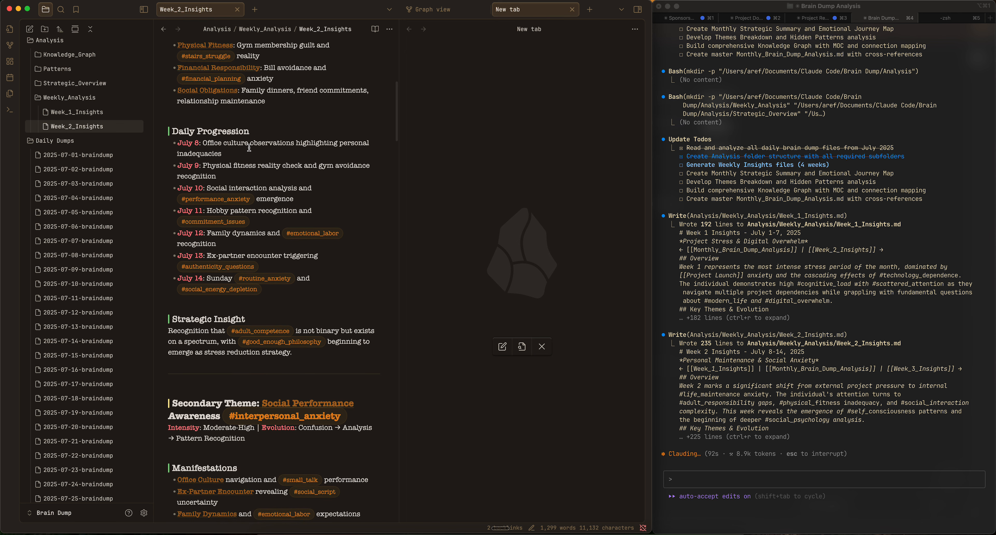
pyautogui.scroll(-2, 249, 147)
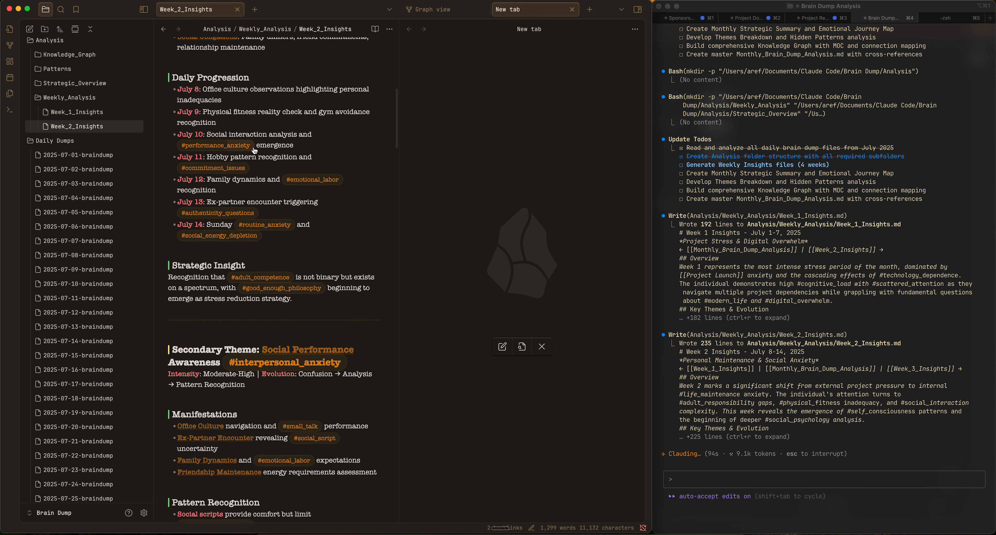
pyautogui.click(88, 86)
pyautogui.click(41, 70)
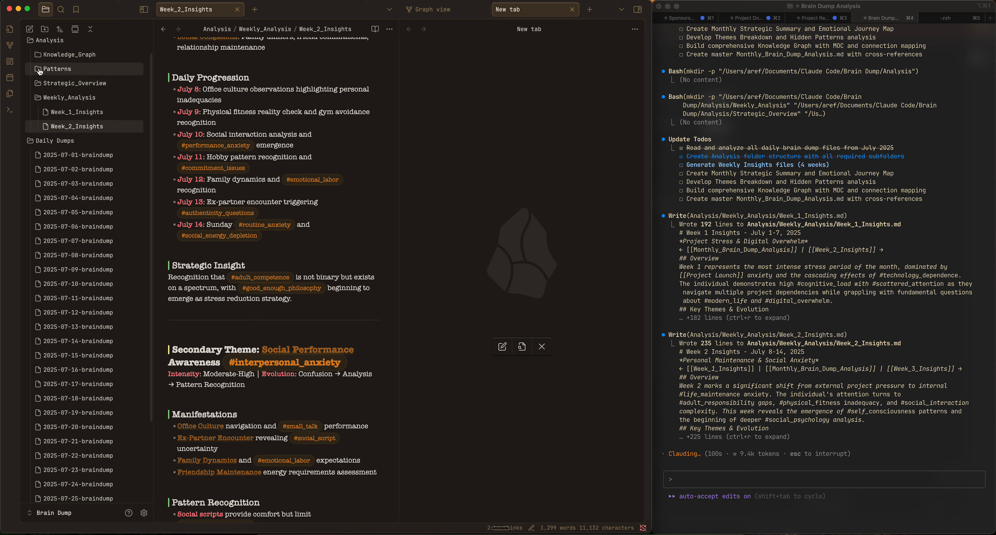
pyautogui.click(39, 58)
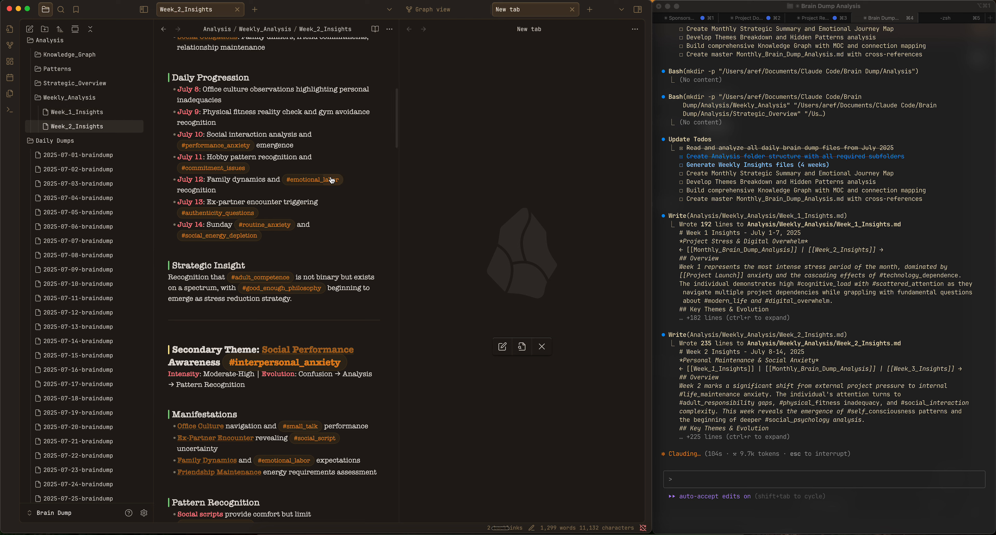
# Step: Check the Week_3_Insights.md write entry in the terminal and open that note in the Obsidian vault
pyautogui.click(760, 335)
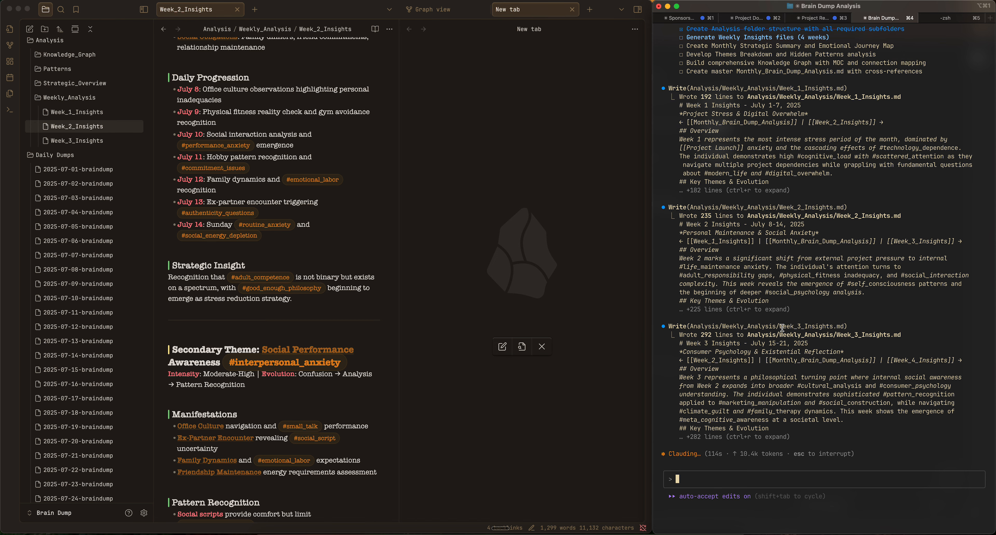
pyautogui.moveTo(780, 326); pyautogui.dragTo(842, 326)
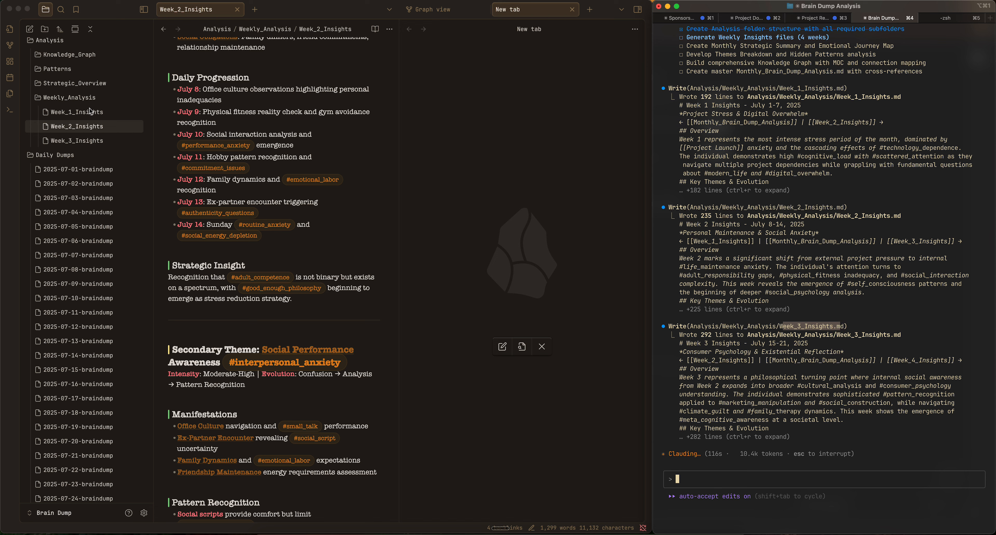
pyautogui.click(78, 141)
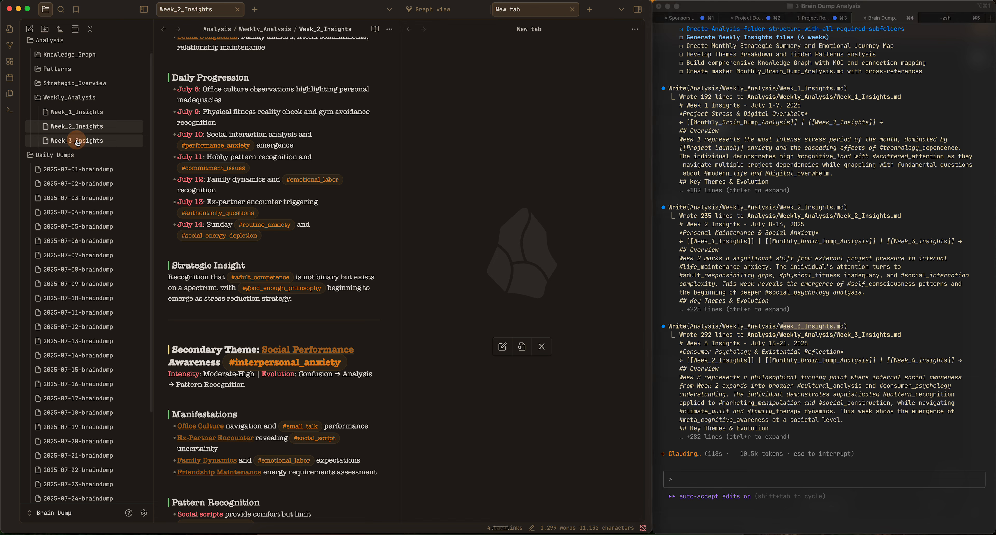
pyautogui.click(78, 142)
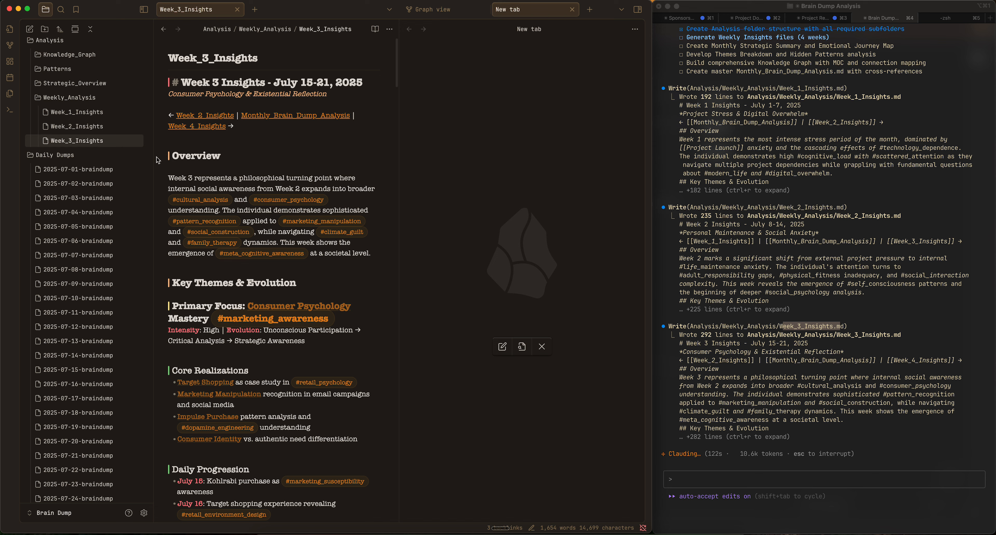
# Step: Collapse the main sections of the Week_3_Insights note, from Overview through Breakthrough Moments
pyautogui.click(164, 157)
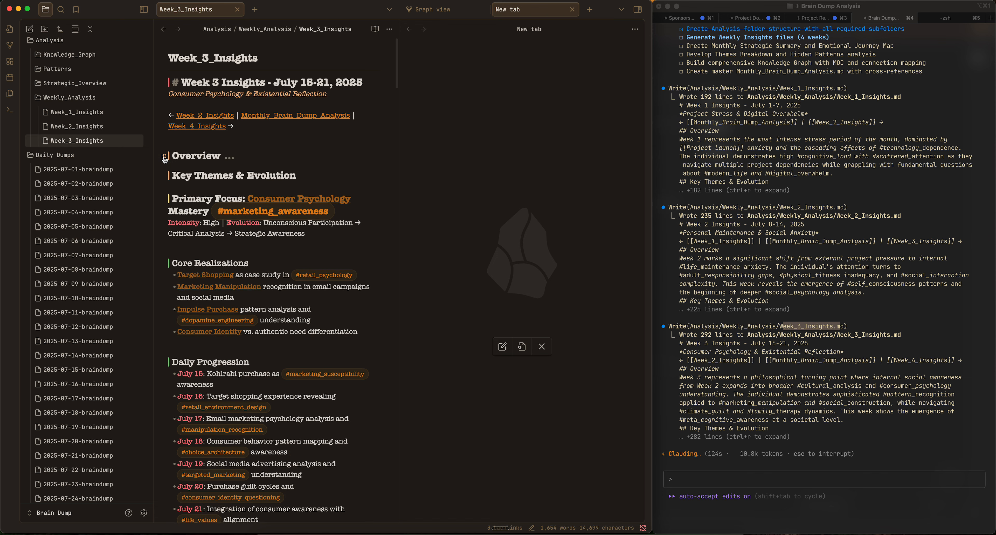
pyautogui.click(164, 177)
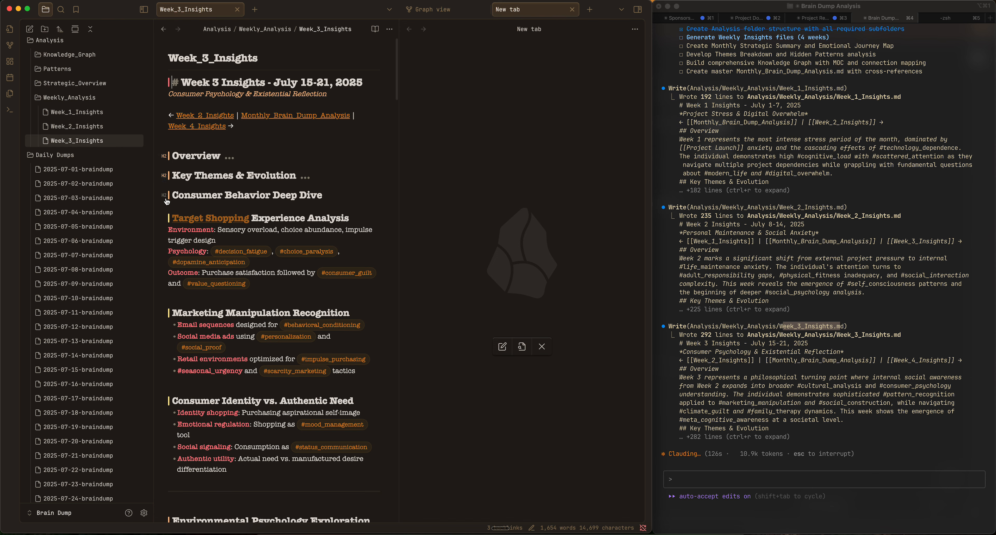
pyautogui.click(164, 195)
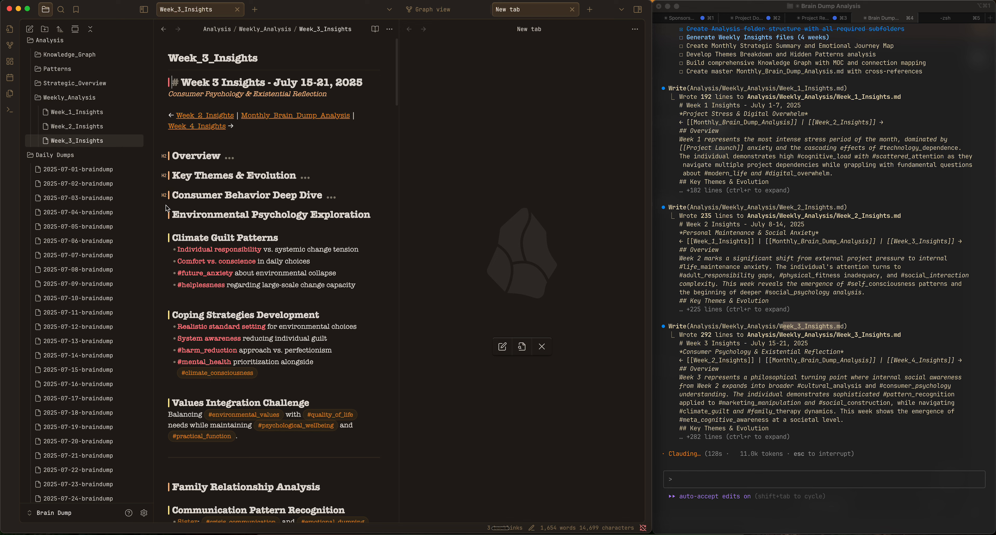
pyautogui.click(164, 216)
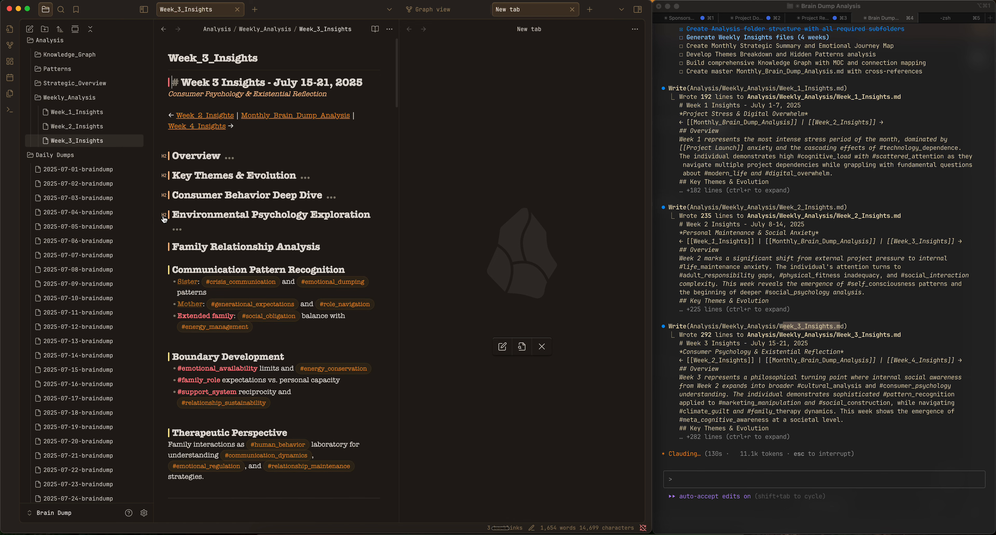
pyautogui.click(164, 247)
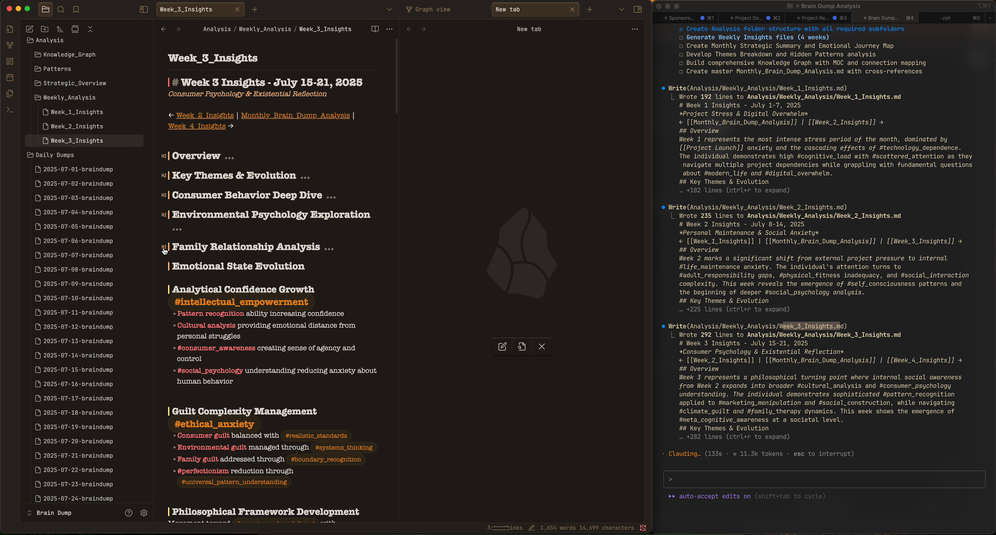
pyautogui.click(164, 267)
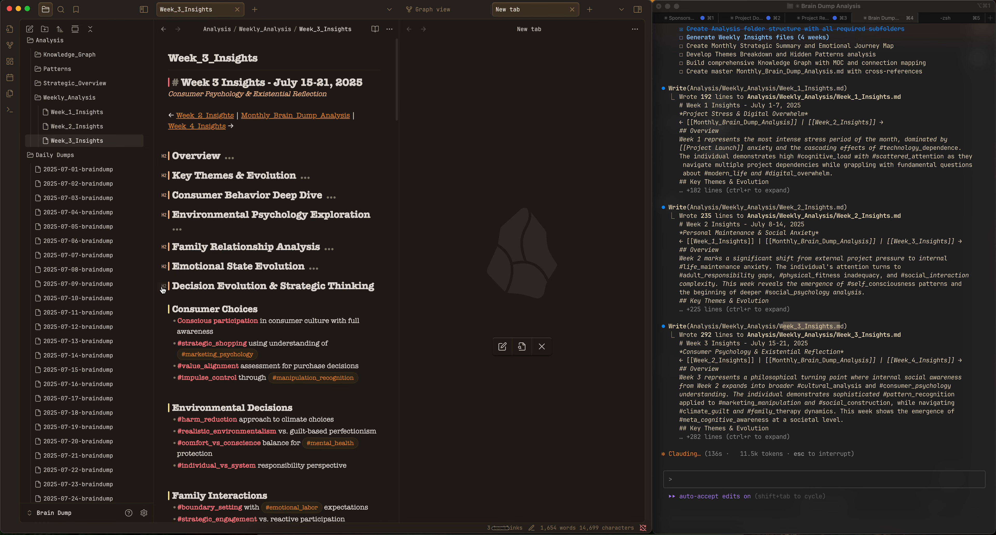
pyautogui.click(164, 286)
pyautogui.click(164, 318)
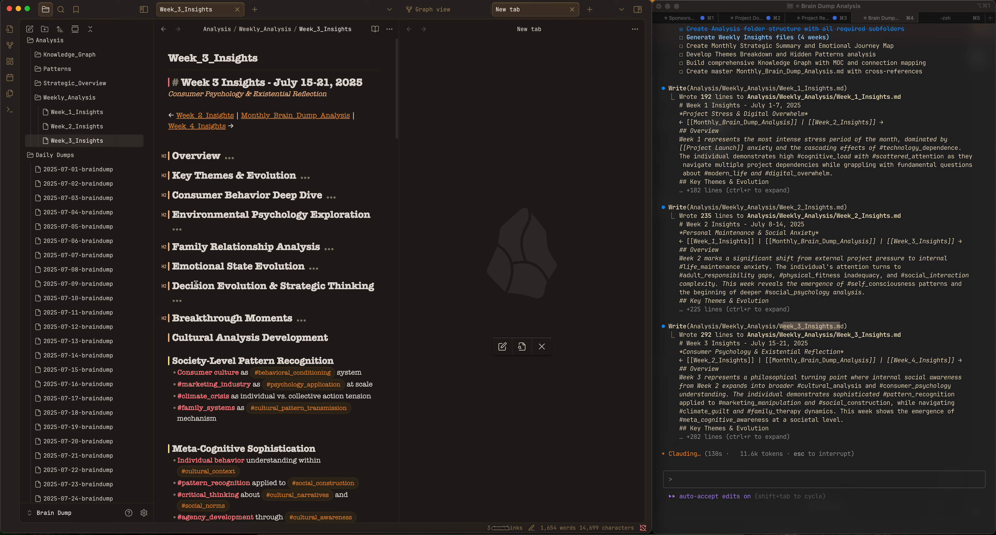
# Step: Read the Week_3_Insights note from Cultural Analysis Development to Forward Trajectory Establishment, highlighting the July 15-17 high-analysis entry
pyautogui.scroll(-3, 196, 284)
pyautogui.scroll(-6, 196, 284)
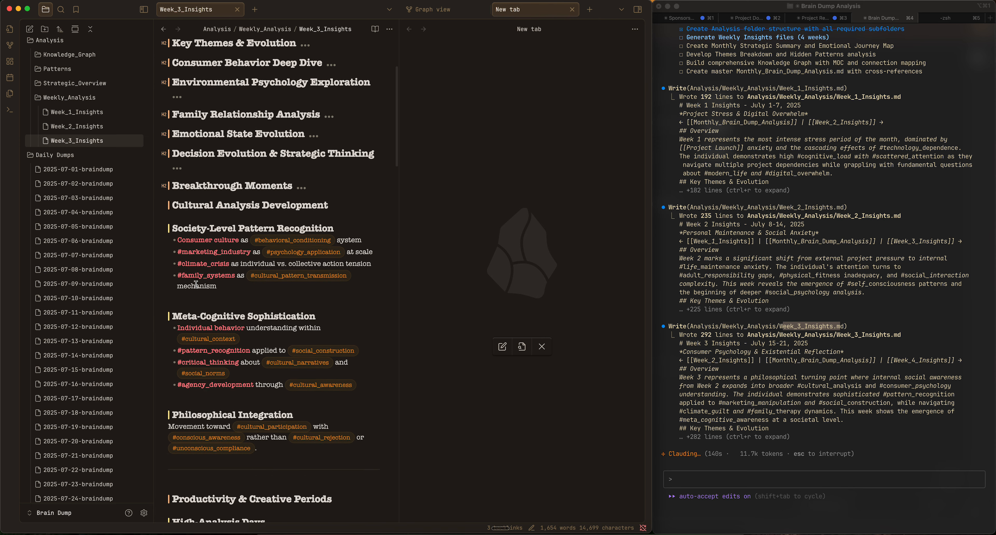
pyautogui.scroll(-2, 197, 285)
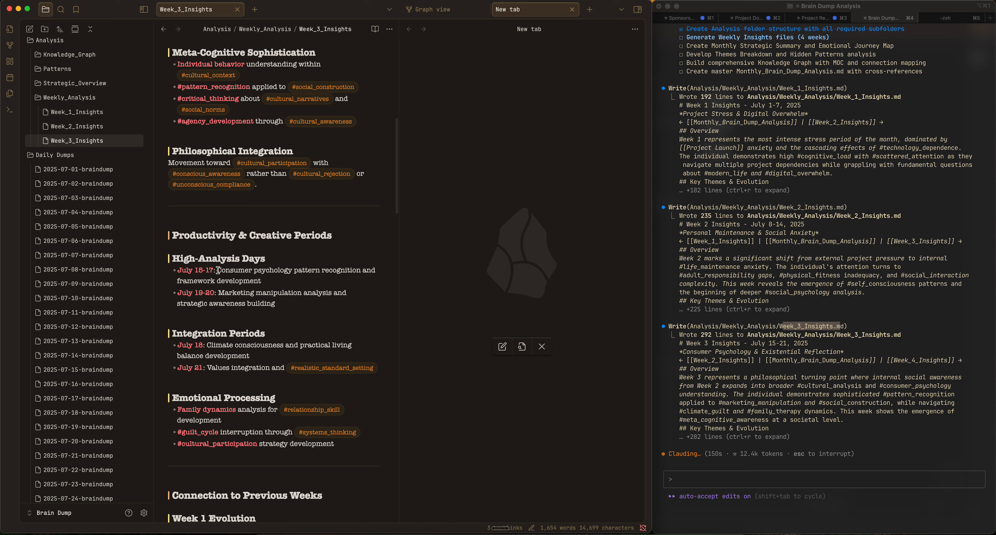
pyautogui.moveTo(218, 270); pyautogui.dragTo(290, 280)
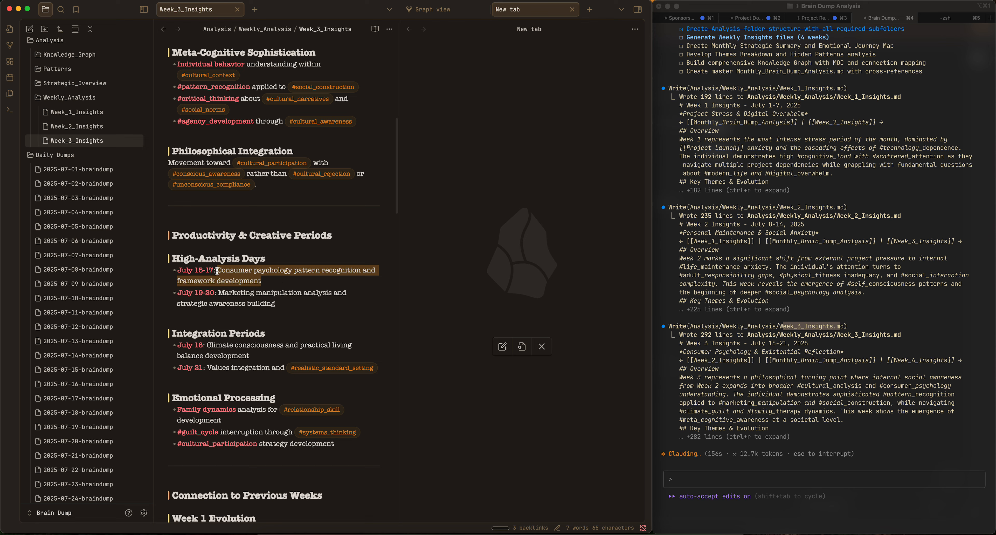
pyautogui.scroll(-3, 239, 286)
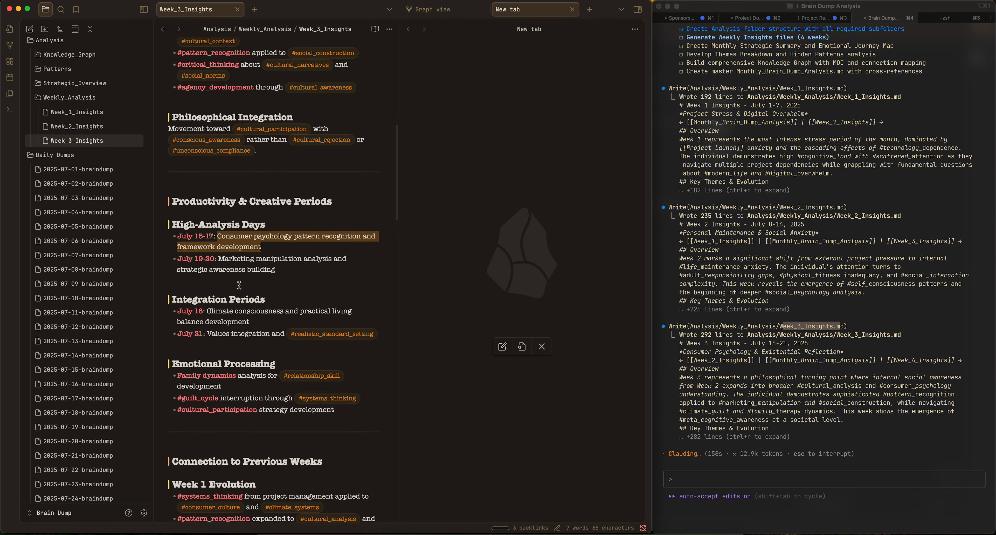
pyautogui.scroll(-5, 248, 286)
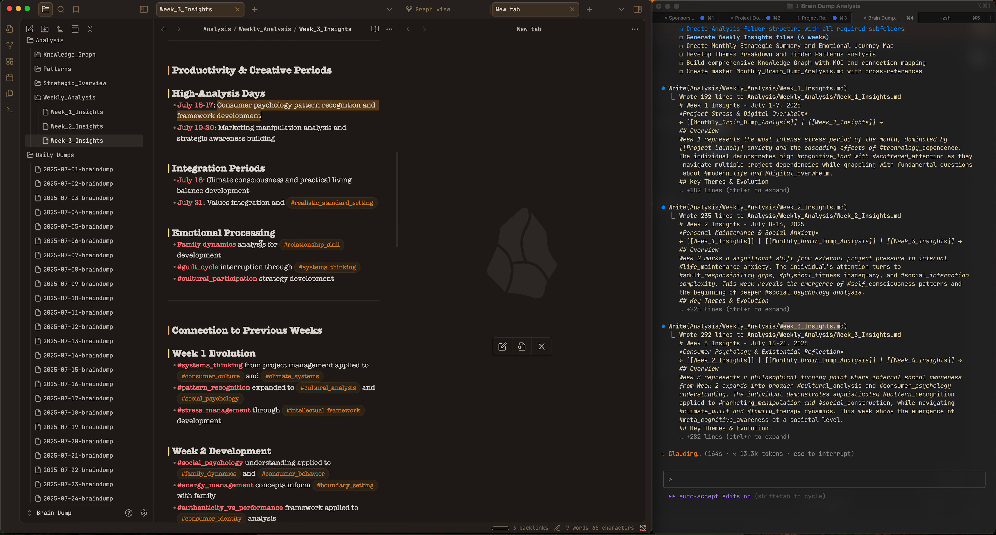
pyautogui.scroll(-7, 260, 244)
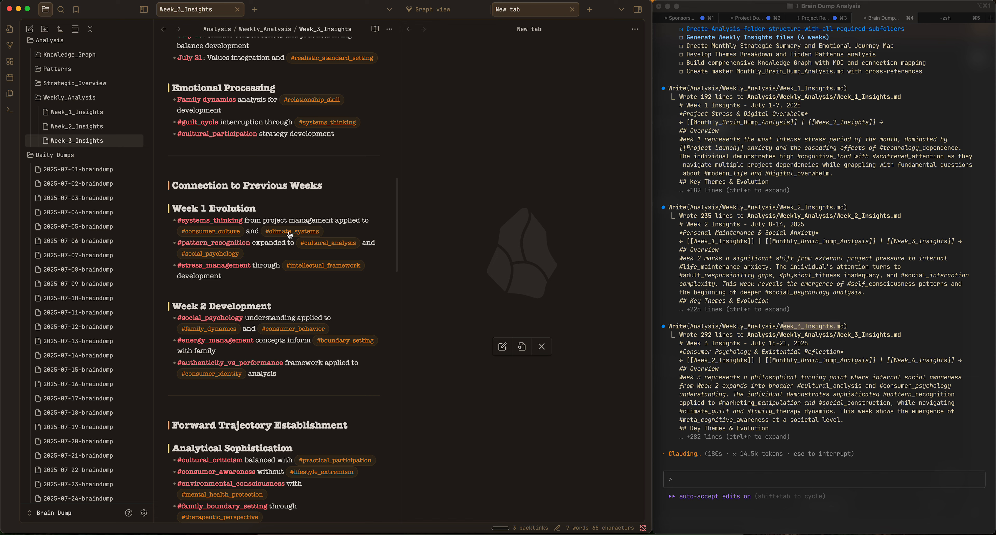
# Step: Open the 2025-07-01-braindump note alongside Week_3_Insights and highlight its full body text
pyautogui.scroll(-1, 262, 244)
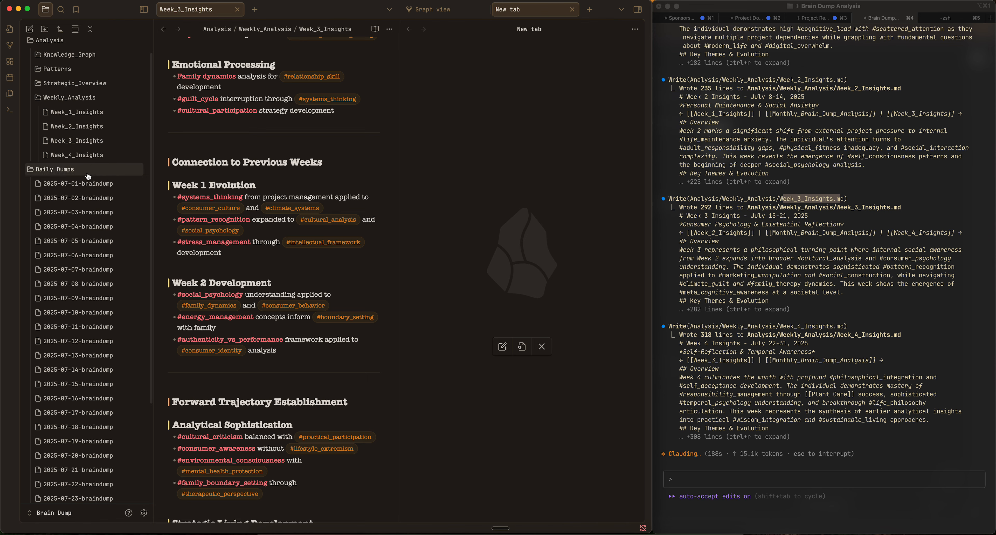
pyautogui.click(86, 185)
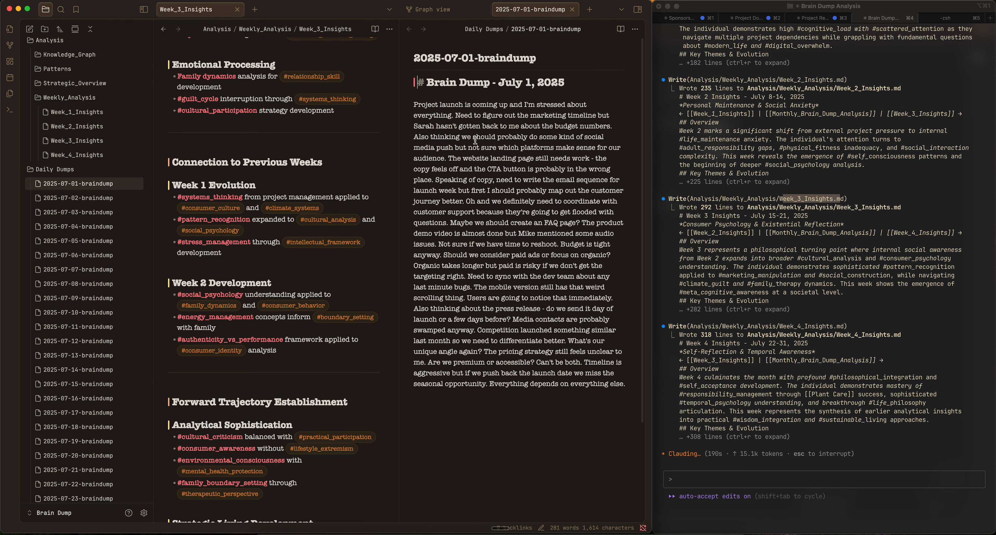
pyautogui.moveTo(415, 104)
pyautogui.mouseDown()
pyautogui.moveTo(604, 200)
pyautogui.moveTo(627, 391)
pyautogui.mouseUp()
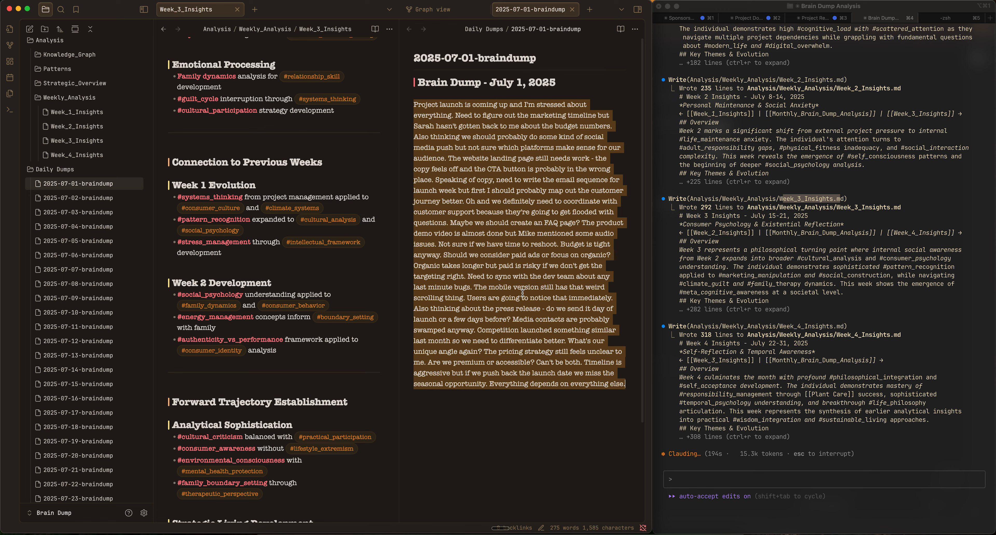
pyautogui.click(524, 245)
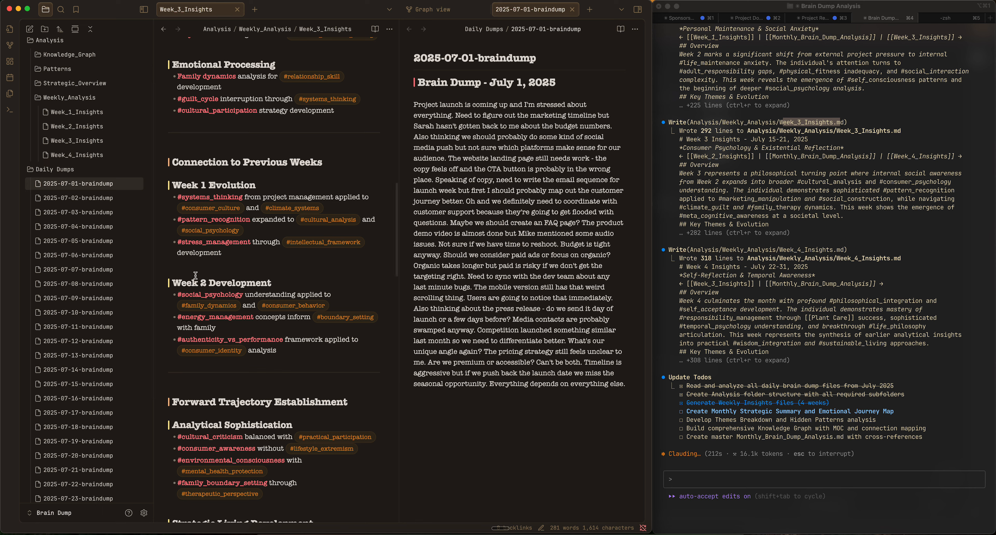
# Step: Read the rest of the Week_3_Insights note, from Connection to Previous Weeks through the Tags Summary and Cross-References
pyautogui.scroll(-2, 163, 279)
pyautogui.scroll(-15, 164, 278)
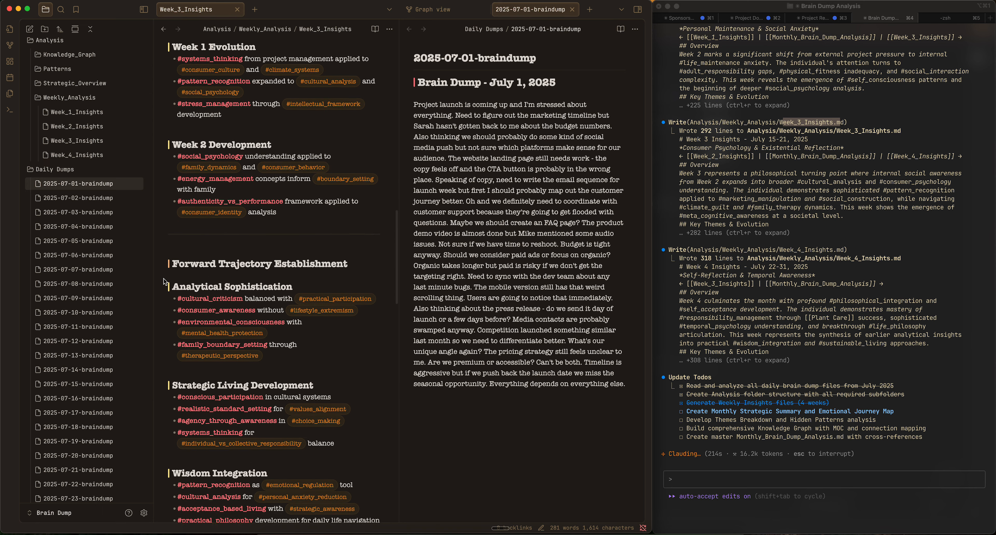
pyautogui.scroll(-8, 164, 278)
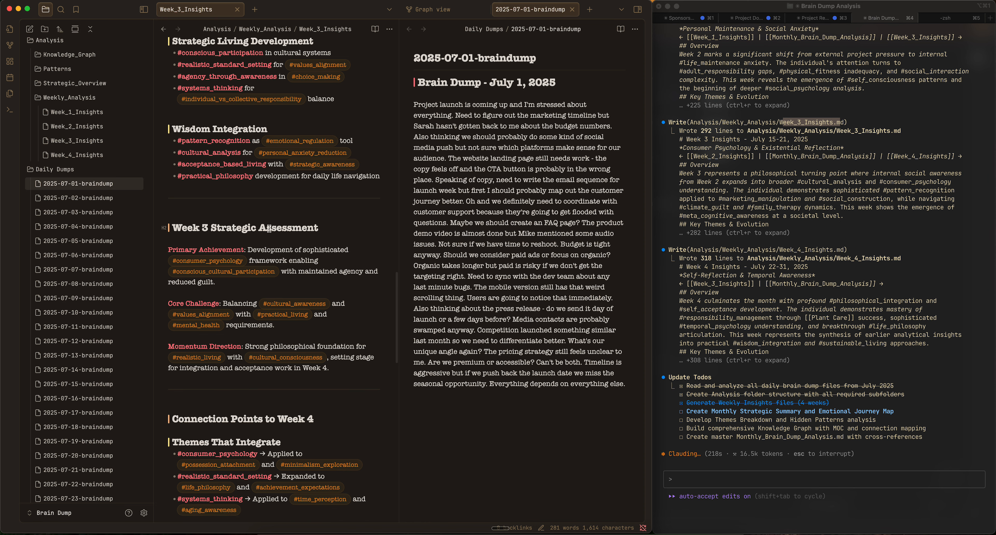
pyautogui.scroll(-8, 213, 241)
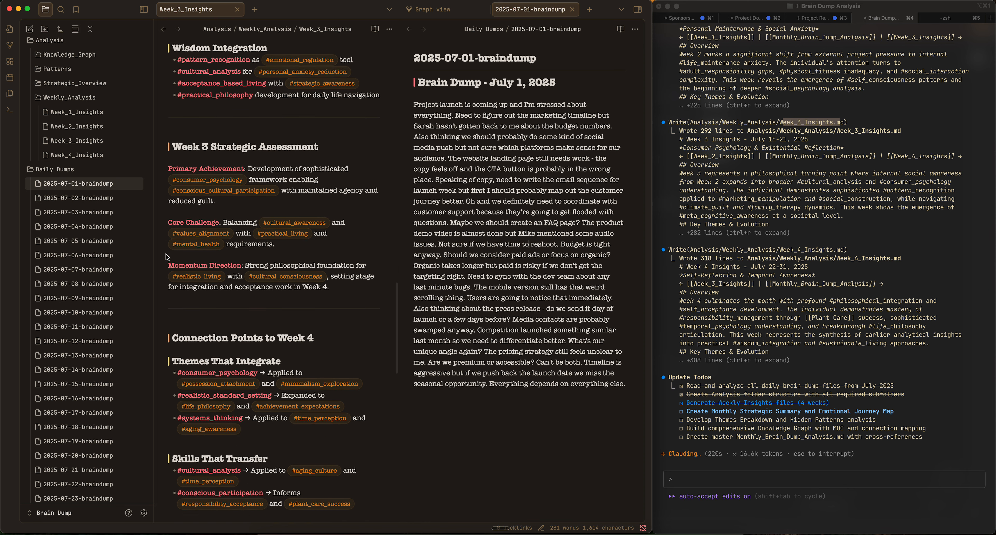
pyautogui.scroll(-8, 197, 256)
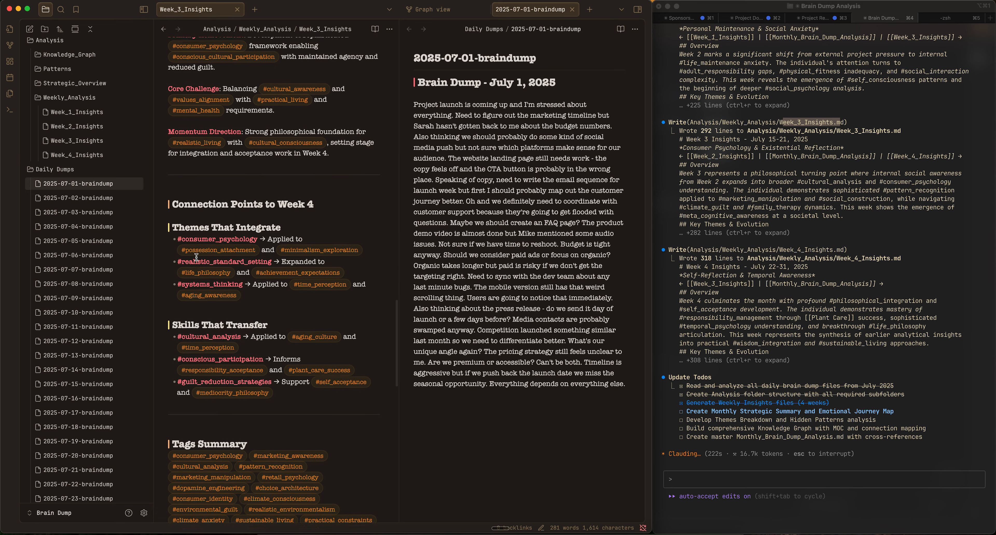
pyautogui.scroll(-18, 239, 303)
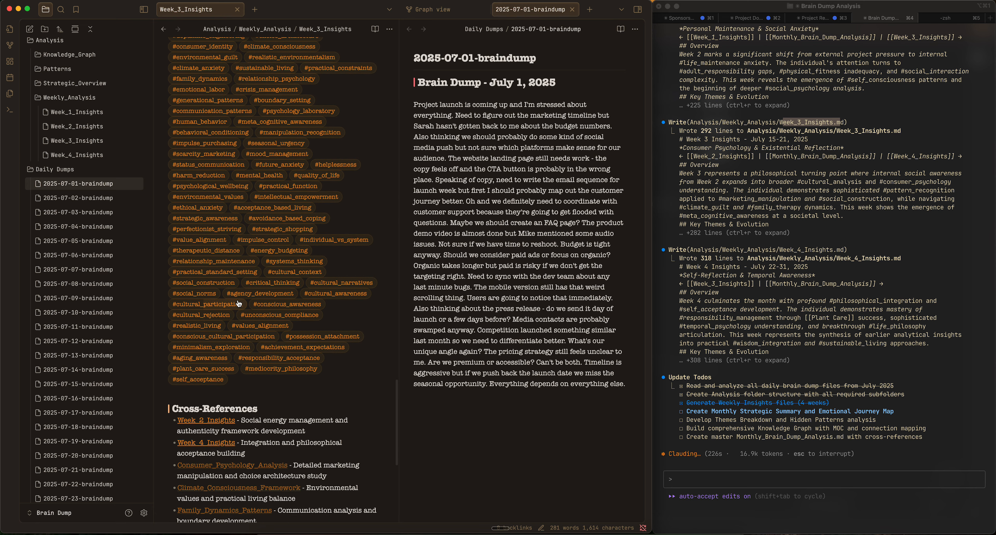
pyautogui.scroll(-8, 239, 303)
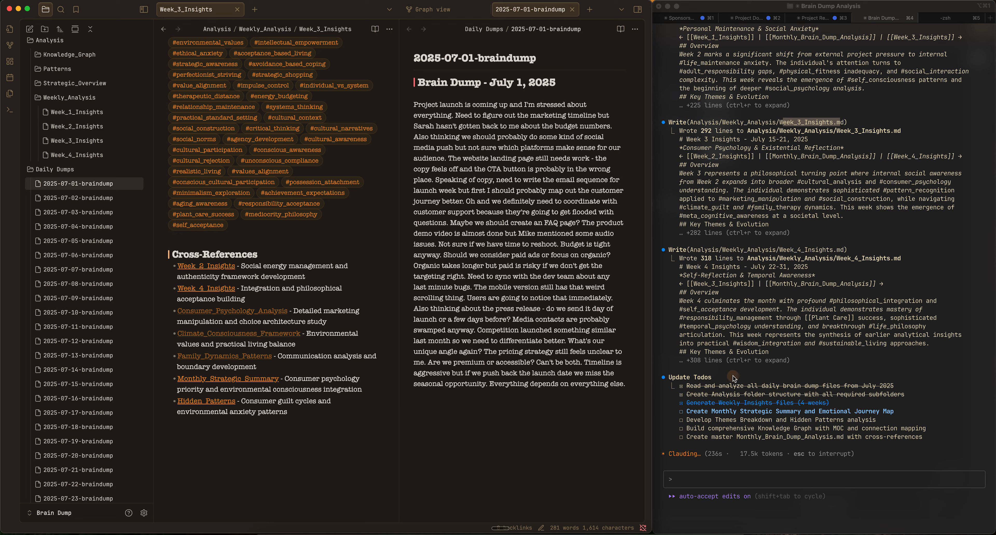
# Step: Check the updated todo list in the terminal and open the Monthly_Strategic_Summary note in the Obsidian vault
pyautogui.click(686, 379)
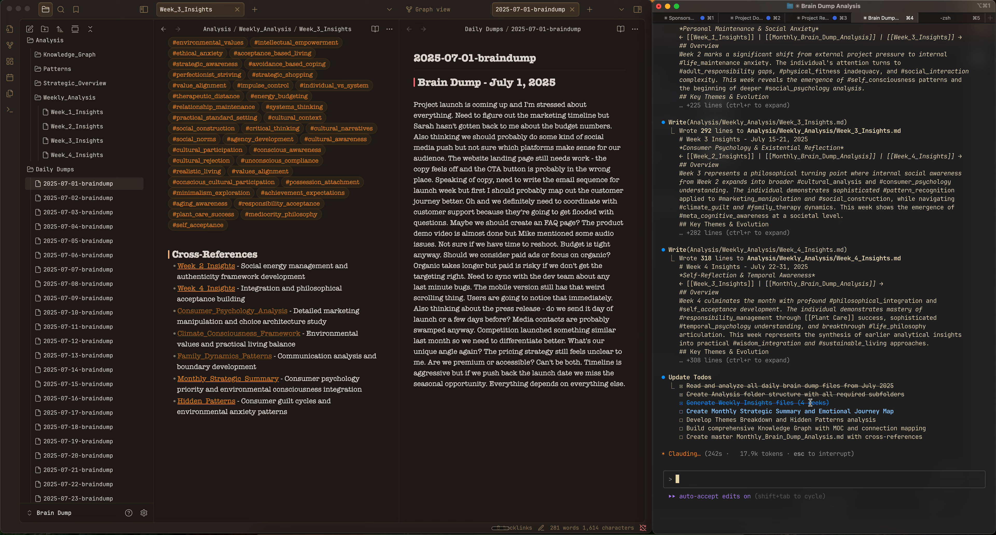
pyautogui.click(59, 115)
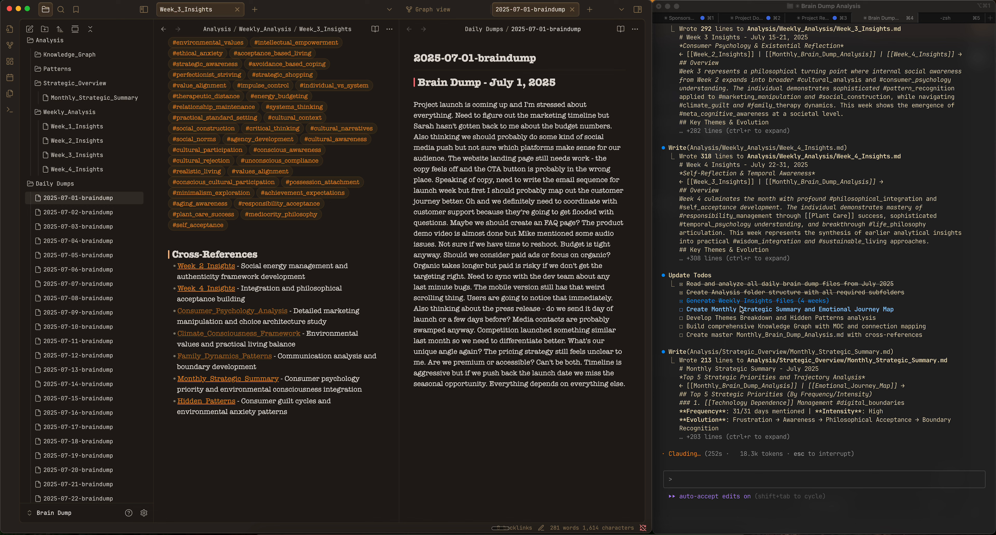
pyautogui.click(82, 101)
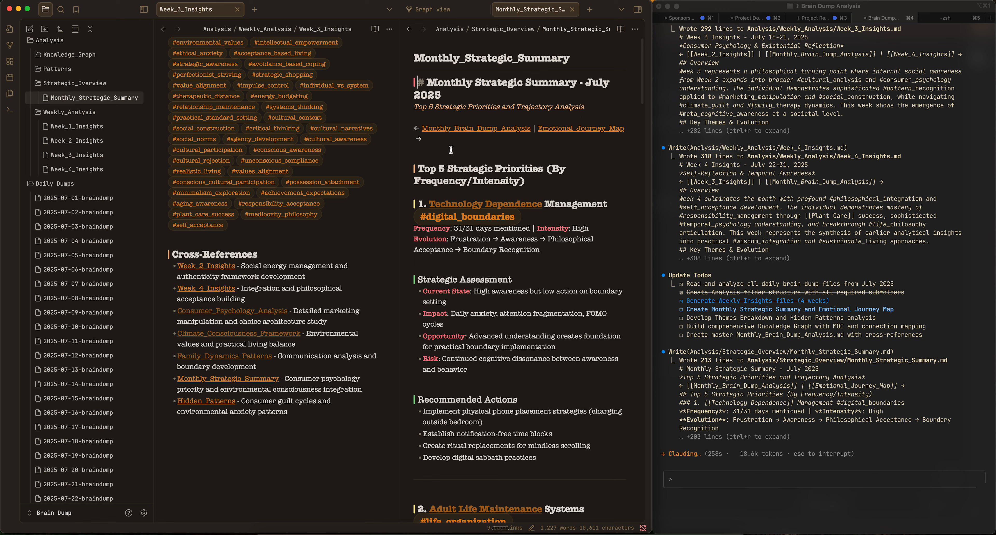
# Step: Read the Technology Dependence Management priority in the monthly summary and collapse the Adult Life Maintenance and Decision Fatigue priorities
pyautogui.scroll(-1, 410, 162)
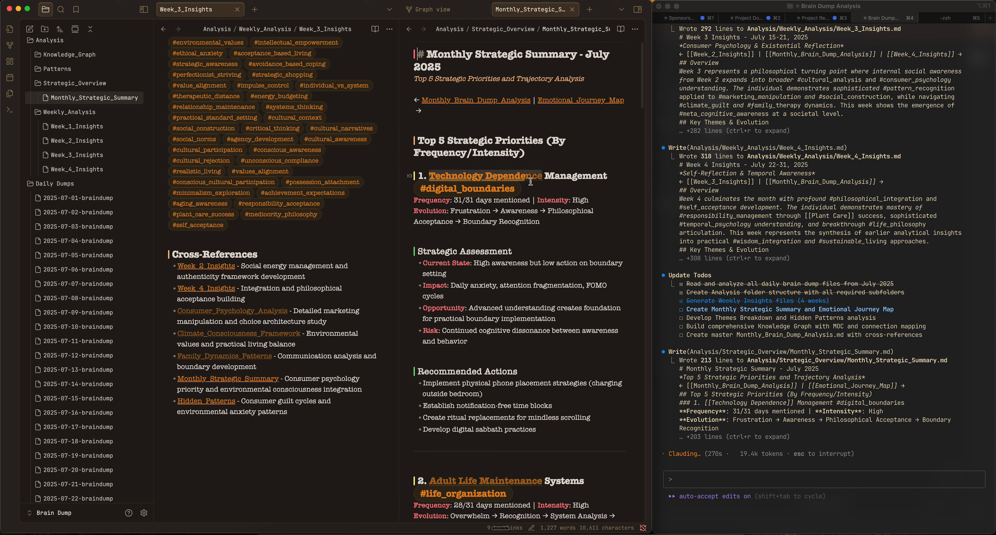
pyautogui.click(465, 207)
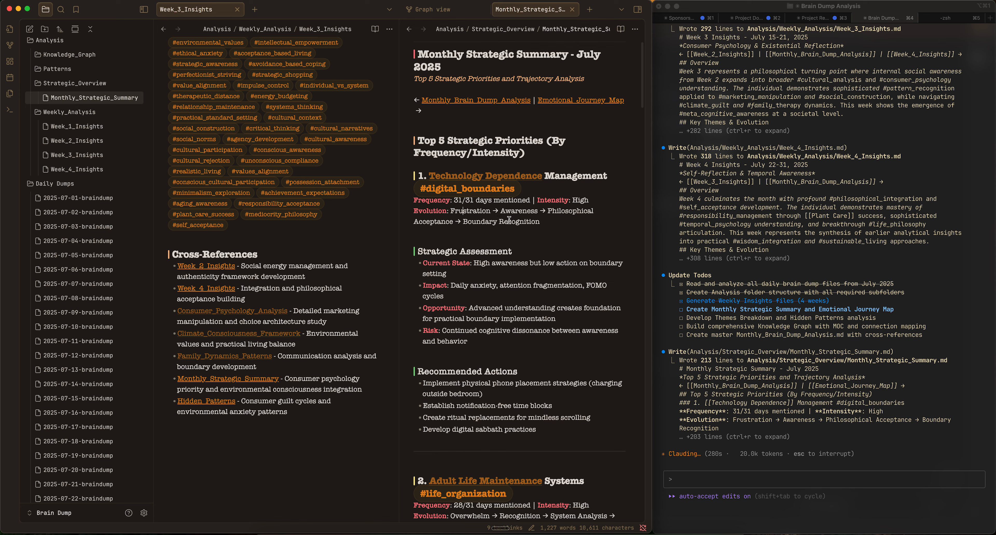
pyautogui.scroll(-3, 500, 221)
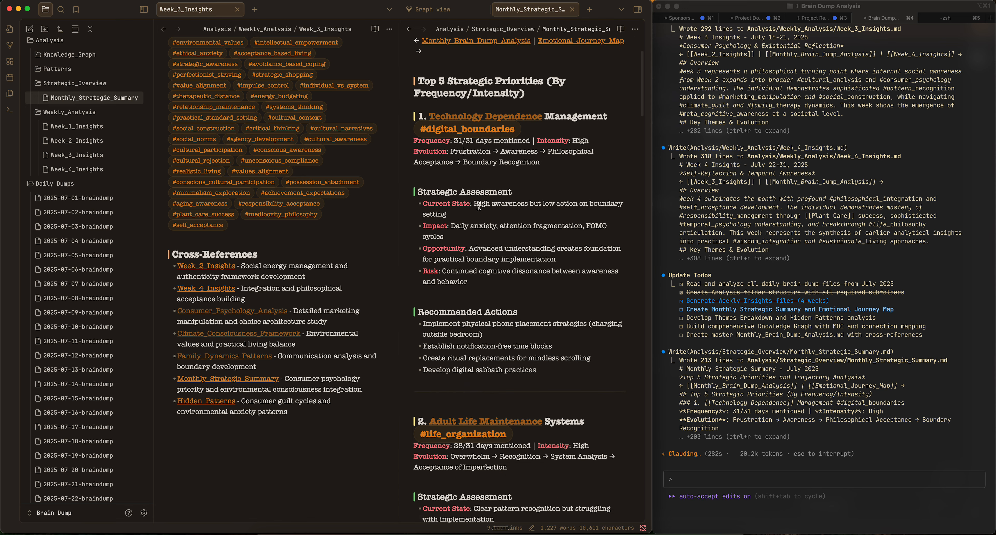
pyautogui.scroll(-2, 447, 226)
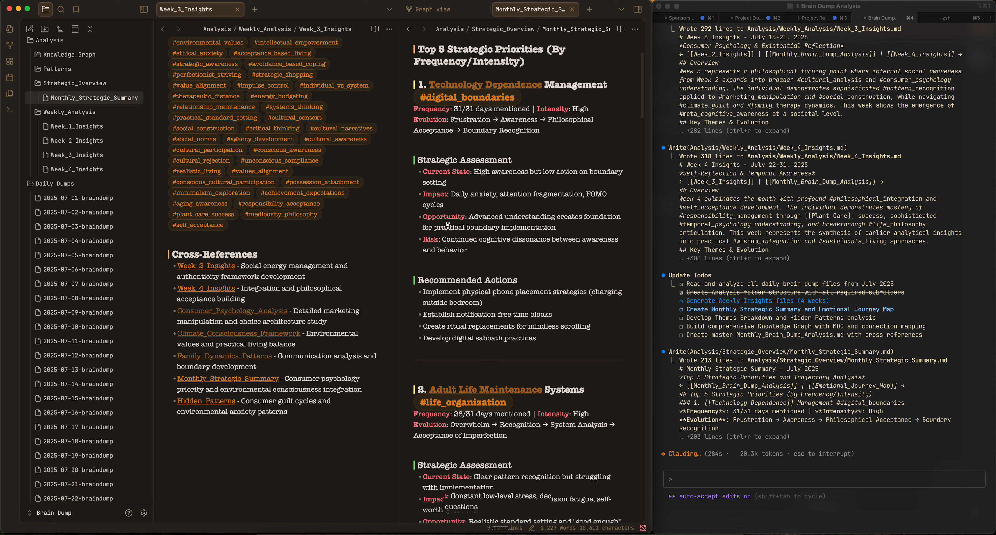
pyautogui.scroll(-10, 448, 226)
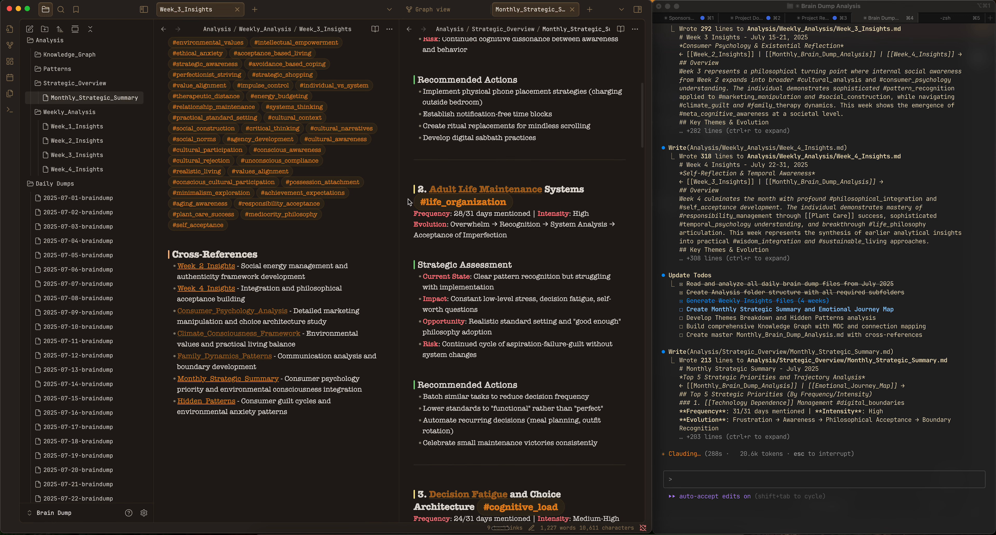
pyautogui.click(407, 190)
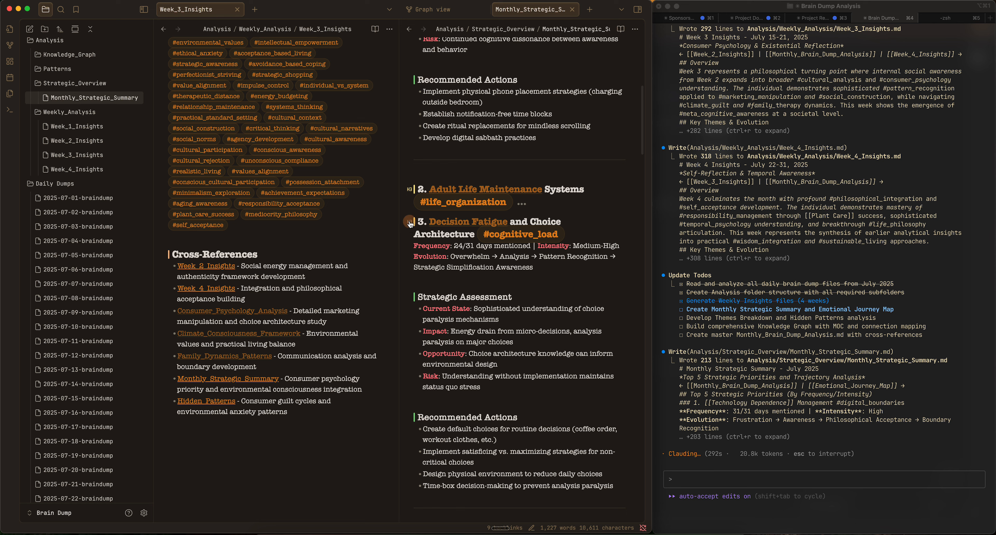
pyautogui.click(410, 224)
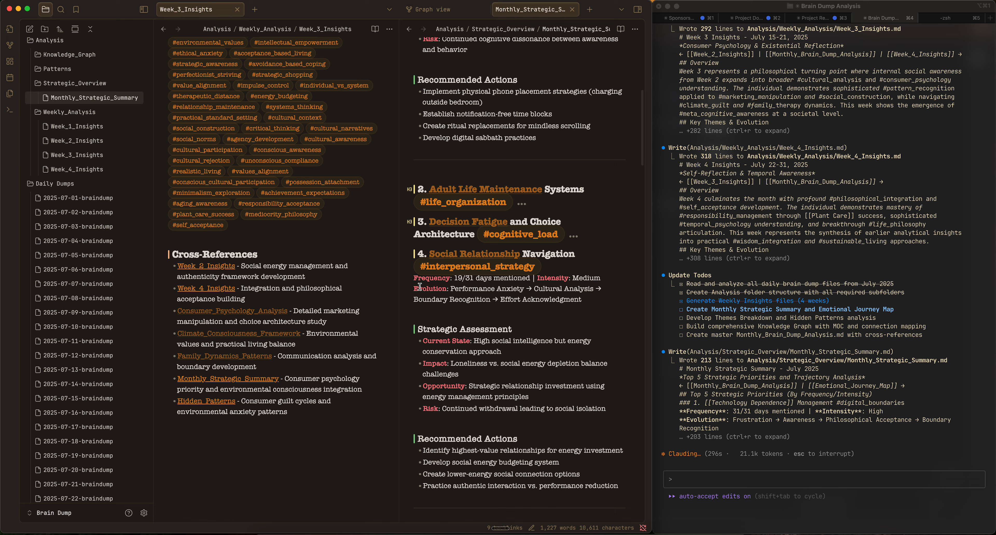
# Step: Highlight the first three recommended actions under Social Relationship Navigation, and collapse that priority and Time Perception and Energy Management
pyautogui.scroll(-3, 420, 285)
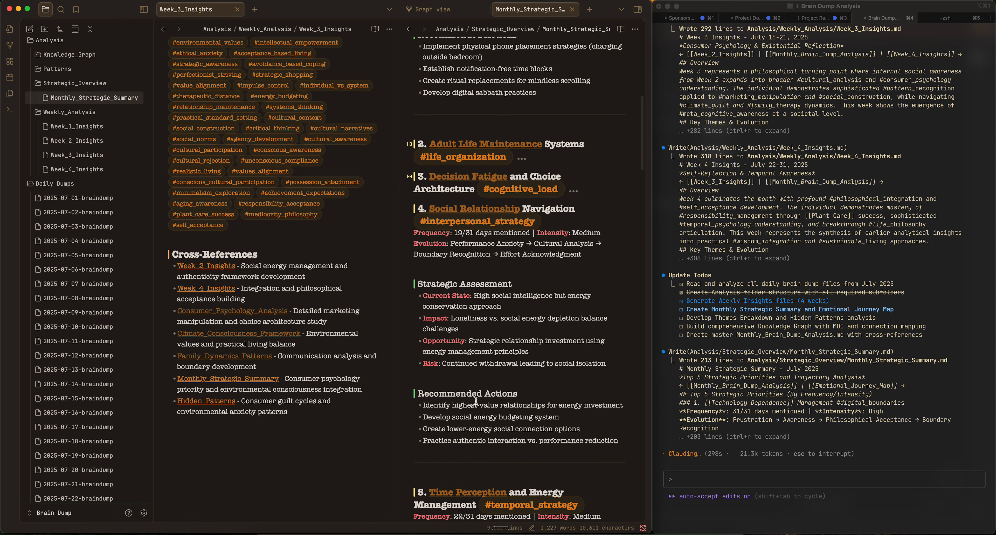
pyautogui.scroll(-2, 471, 392)
pyautogui.moveTo(429, 376); pyautogui.dragTo(563, 376)
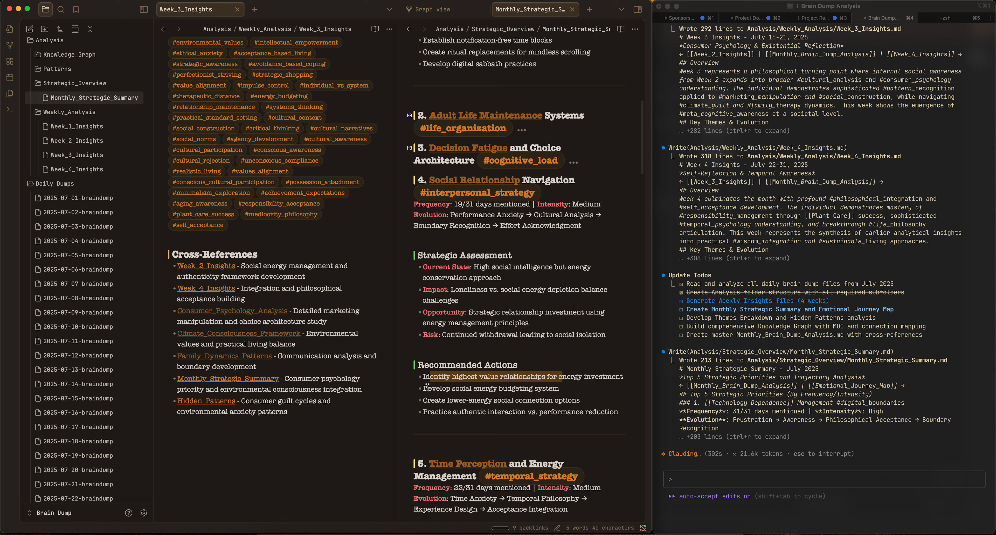
pyautogui.moveTo(436, 388); pyautogui.dragTo(515, 389)
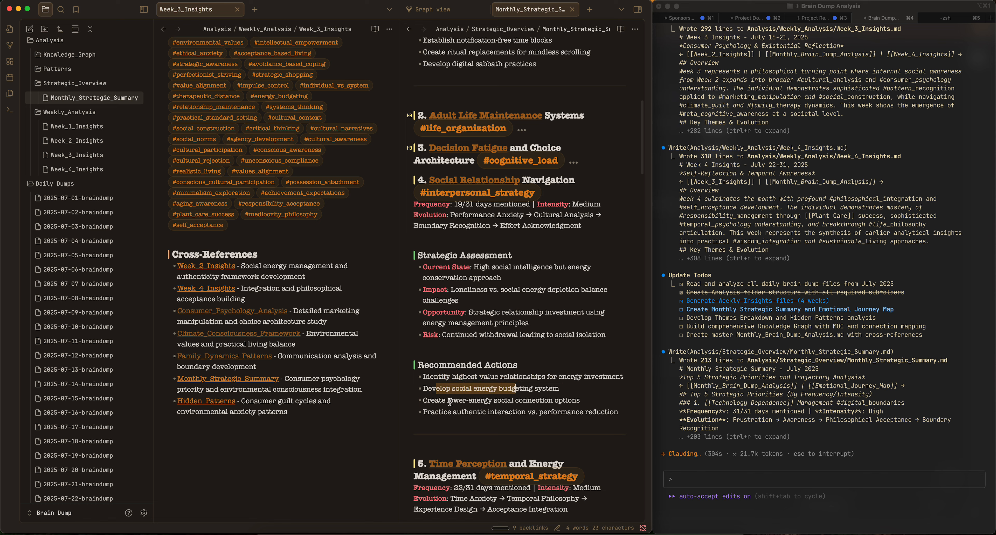
pyautogui.moveTo(435, 400); pyautogui.dragTo(532, 400)
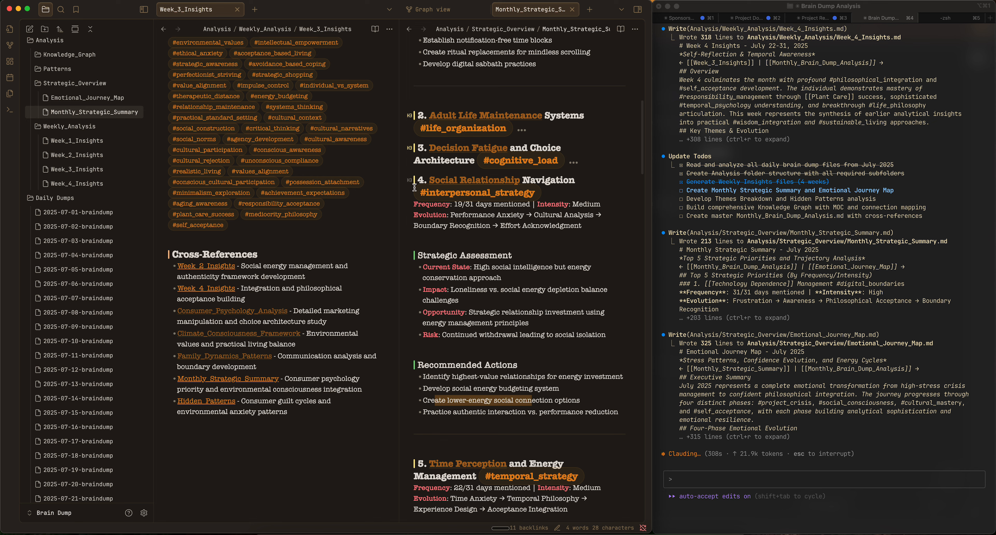
pyautogui.click(408, 181)
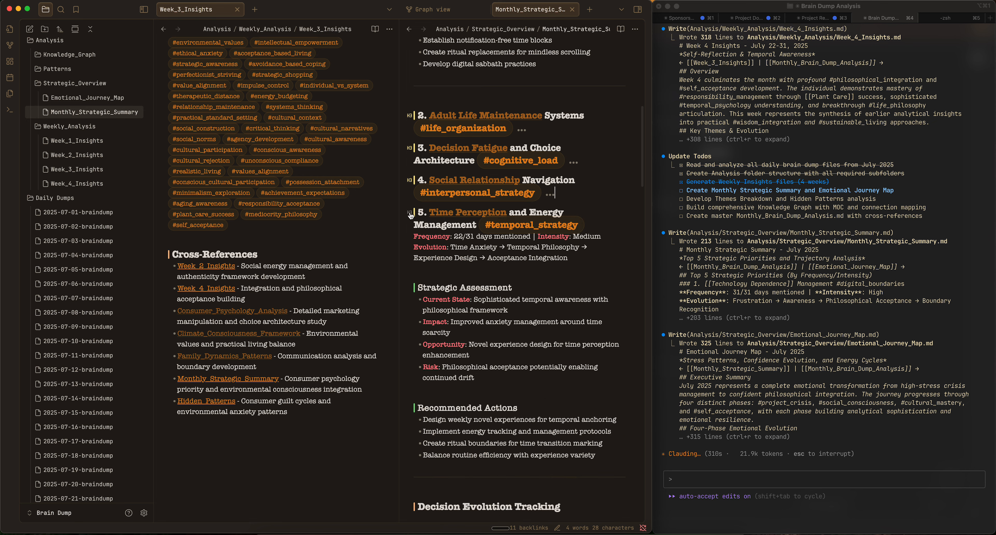
pyautogui.click(410, 213)
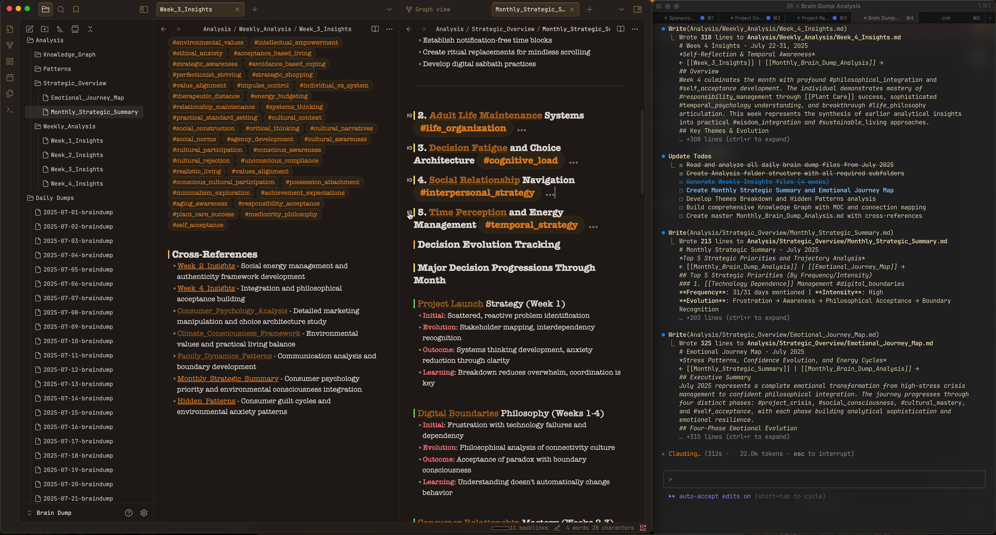
# Step: Review the decision progressions under Decision Evolution Tracking and collapse the Major Decision Progressions Through Month section
pyautogui.scroll(-3, 454, 265)
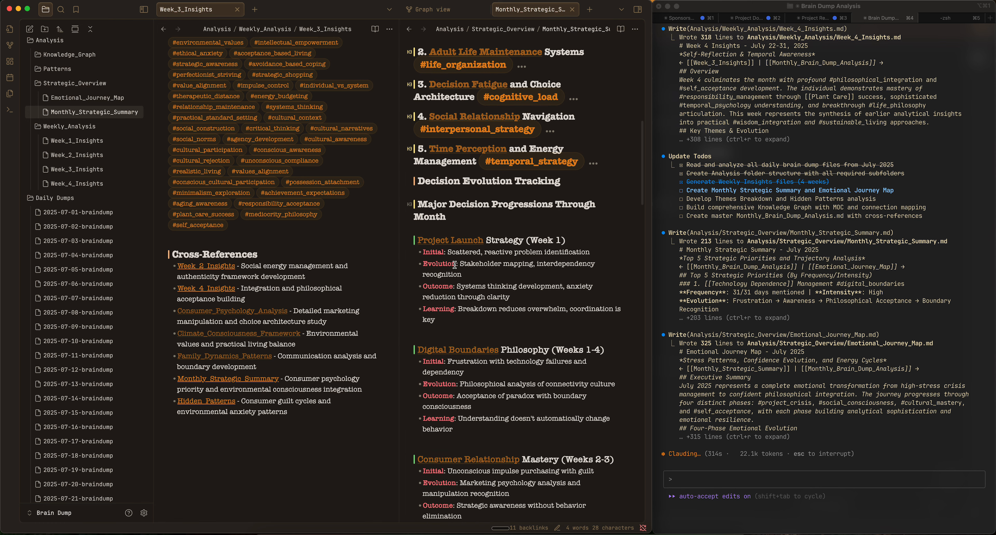
pyautogui.scroll(-2, 456, 264)
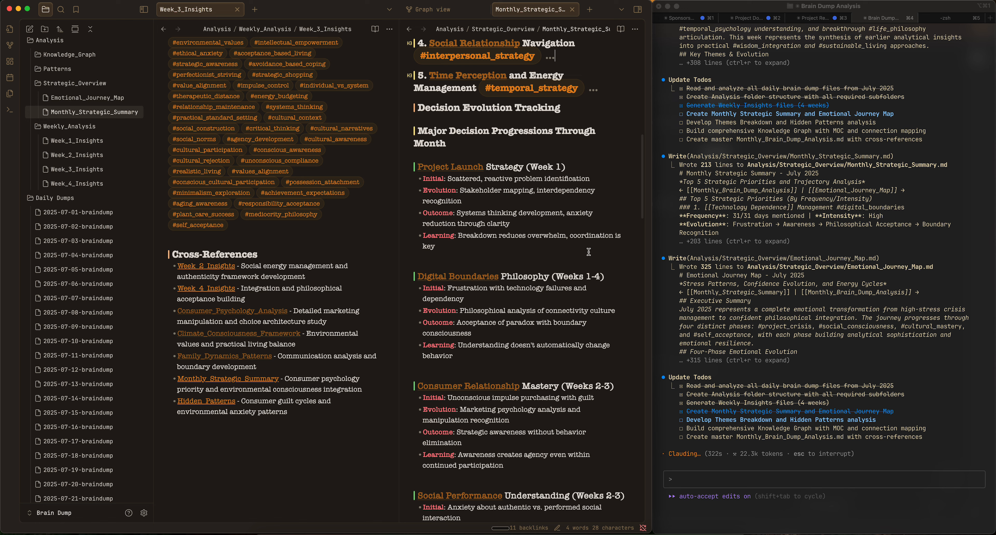
pyautogui.scroll(-2, 532, 282)
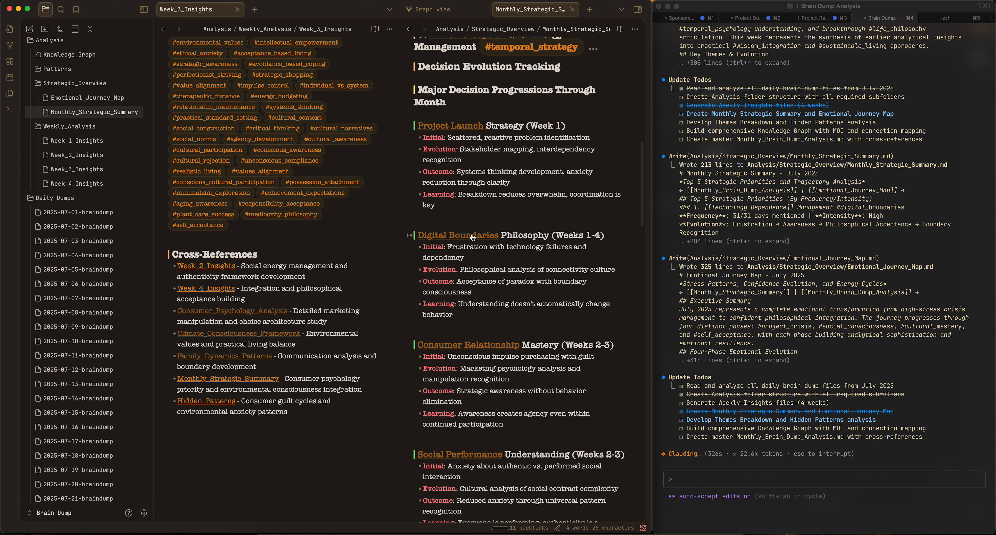
pyautogui.click(409, 96)
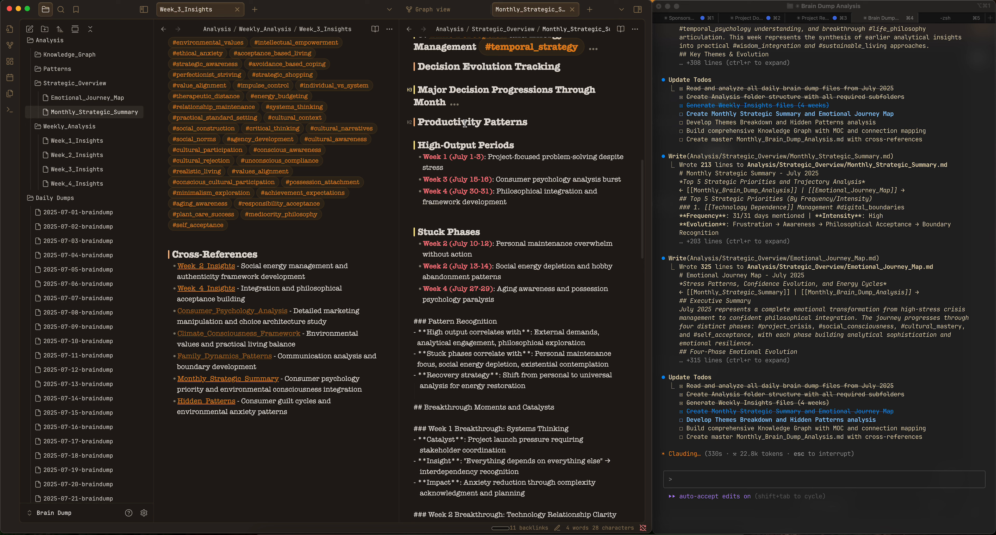
# Step: Read the Productivity Patterns section through Pattern Recognition and collapse the Breakthrough Moments and Catalysts section
pyautogui.doubleClick(501, 123)
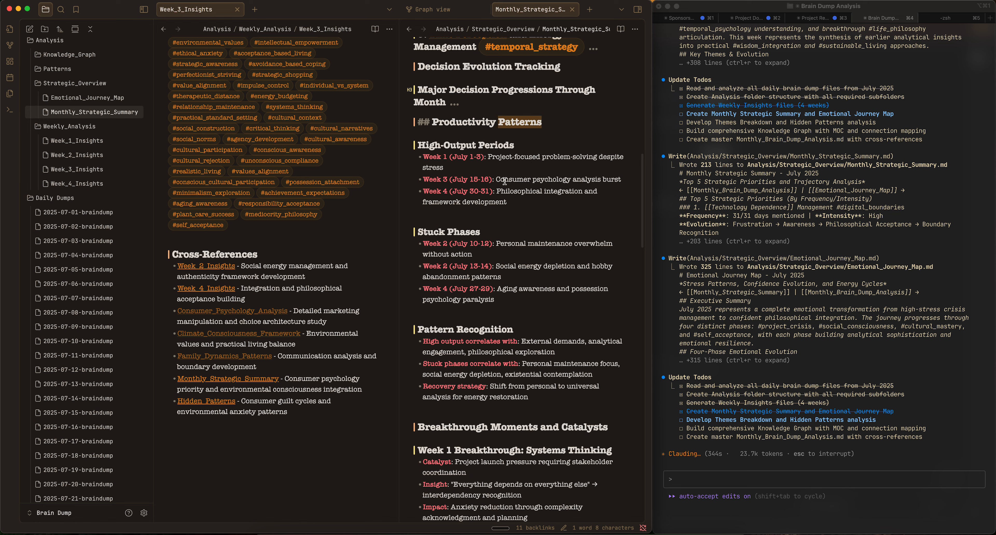
pyautogui.scroll(-1, 498, 178)
pyautogui.scroll(-2, 497, 178)
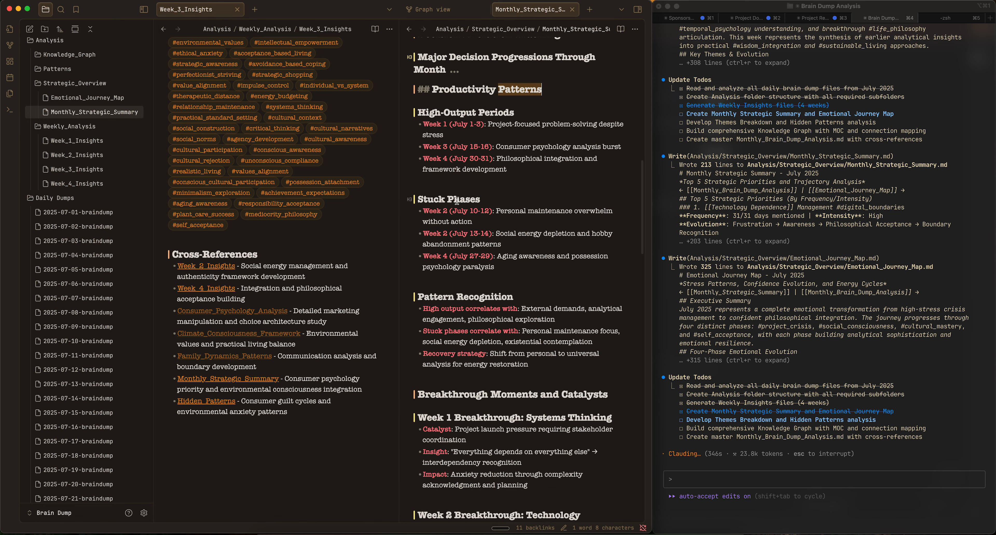
pyautogui.scroll(-3, 456, 213)
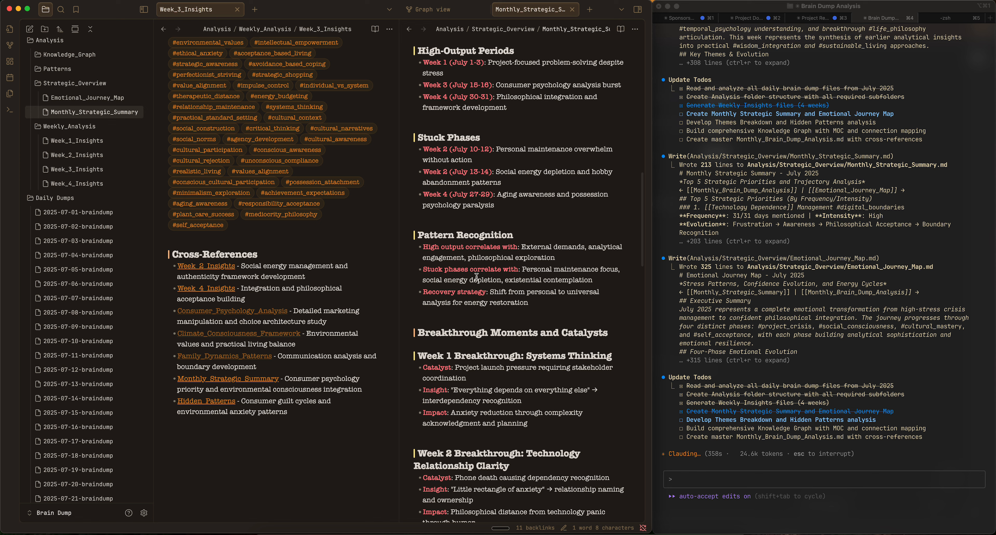
pyautogui.scroll(-3, 477, 276)
pyautogui.scroll(-2, 445, 277)
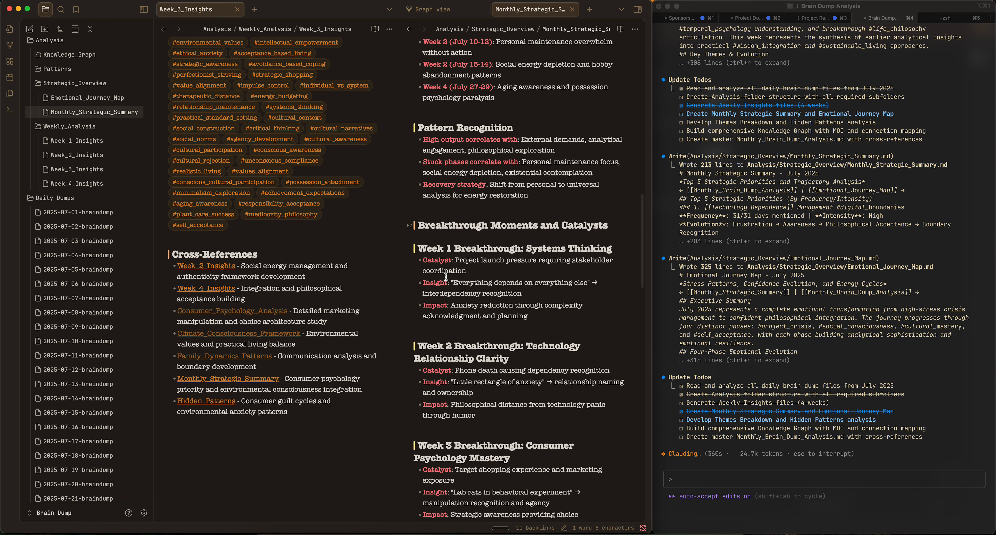
pyautogui.click(410, 227)
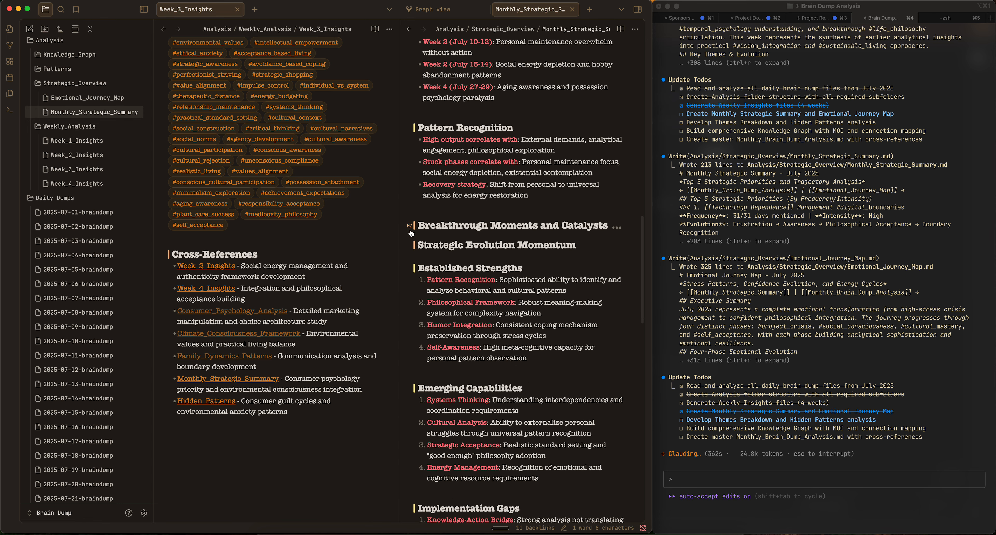
# Step: Read Strategic Evolution Momentum and the forward recommendations in the monthly summary, and collapse the Forward Strategic Recommendations section with its Immediate and Medium-term subsections
pyautogui.scroll(-3, 482, 250)
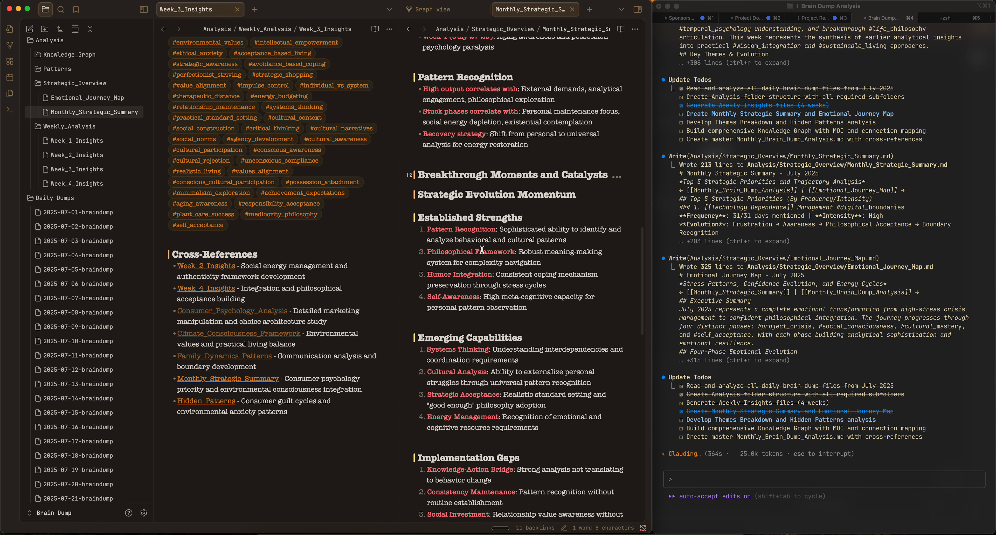
pyautogui.scroll(-6, 449, 263)
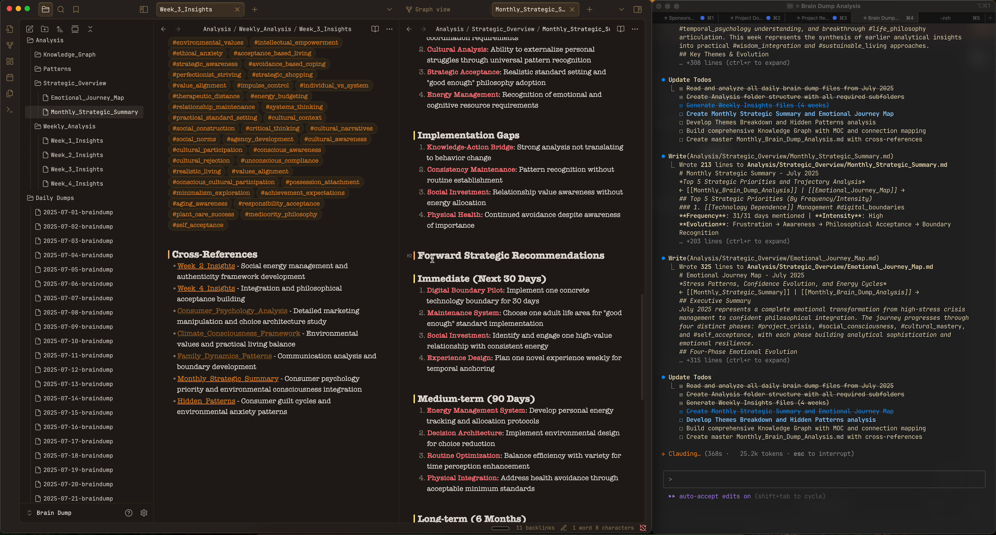
pyautogui.scroll(-1, 460, 256)
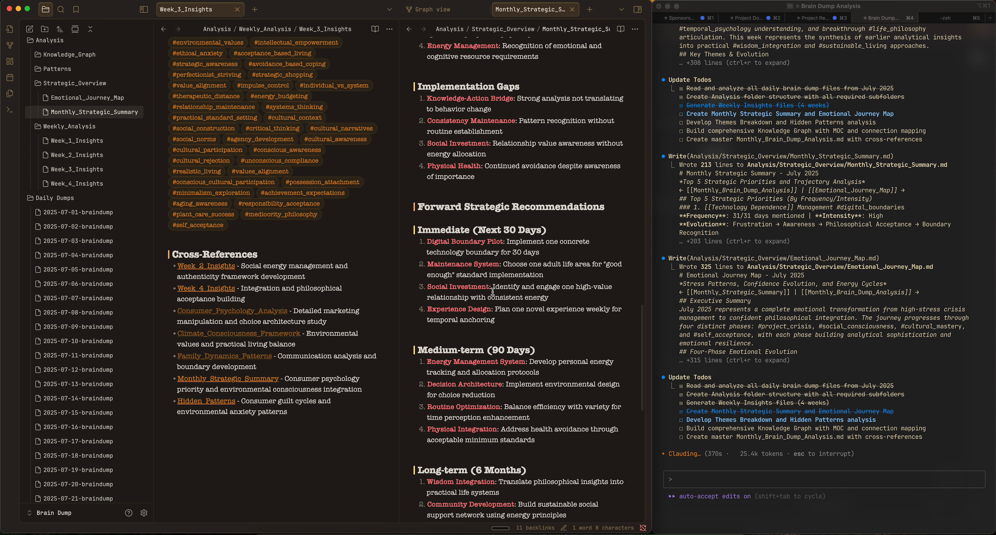
pyautogui.scroll(-1, 495, 270)
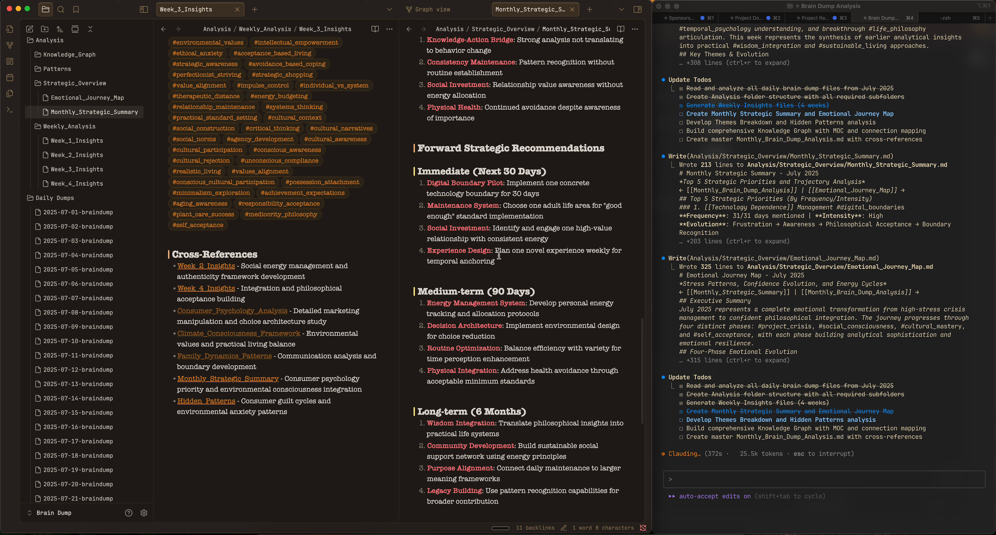
pyautogui.click(412, 172)
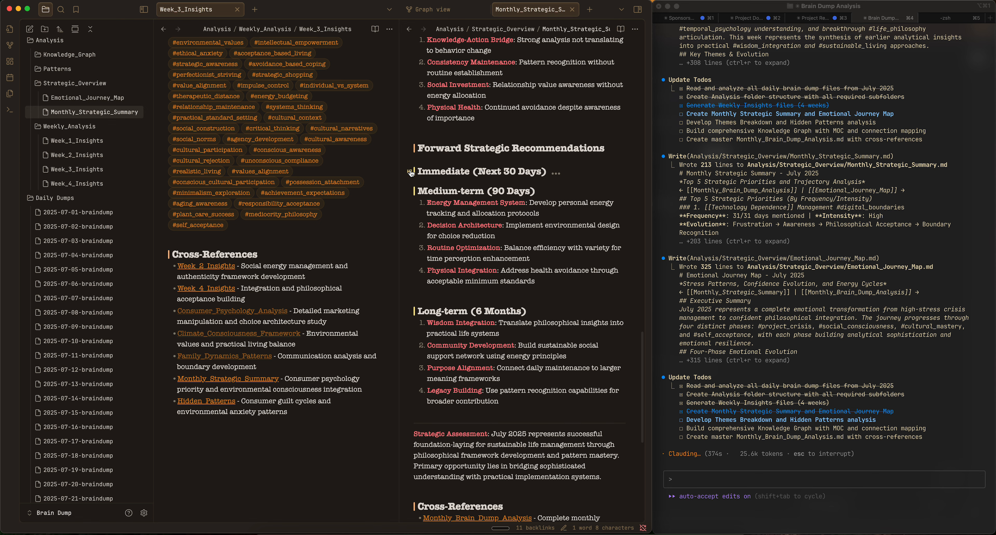
pyautogui.click(411, 191)
pyautogui.click(410, 149)
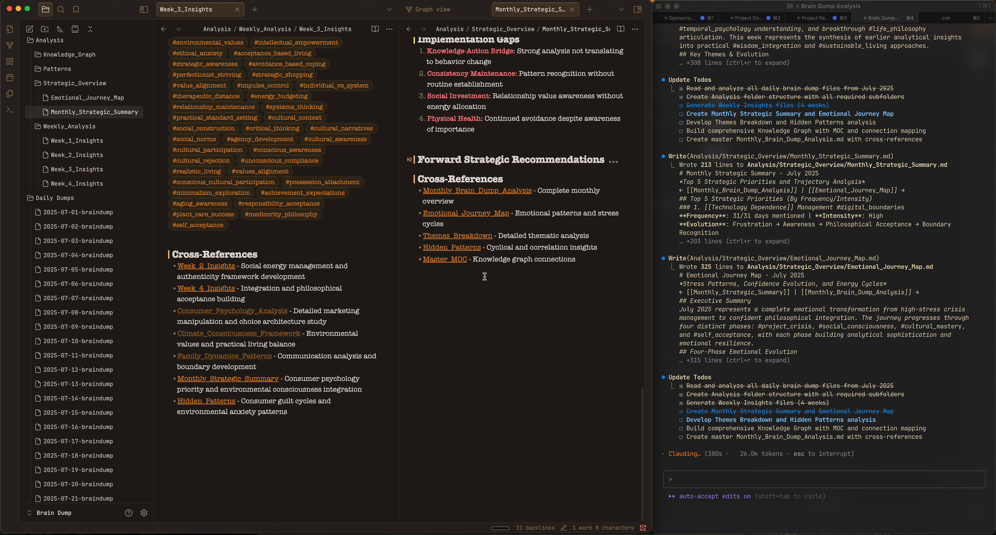
# Step: Open the Emotional_Journey_Map note in place of Week_3_Insights and read its Executive Summary and Phase 1: Crisis Management section
pyautogui.click(337, 244)
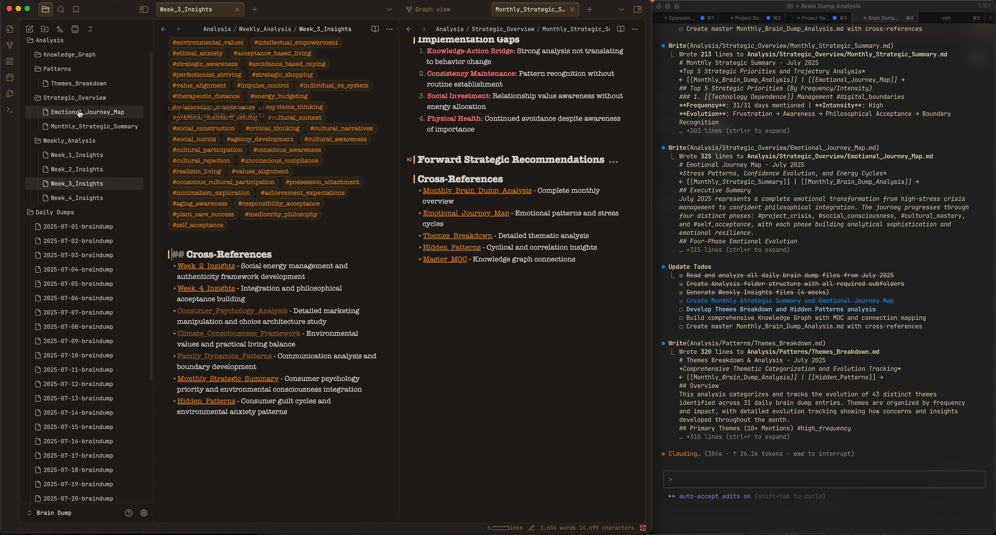
pyautogui.click(72, 115)
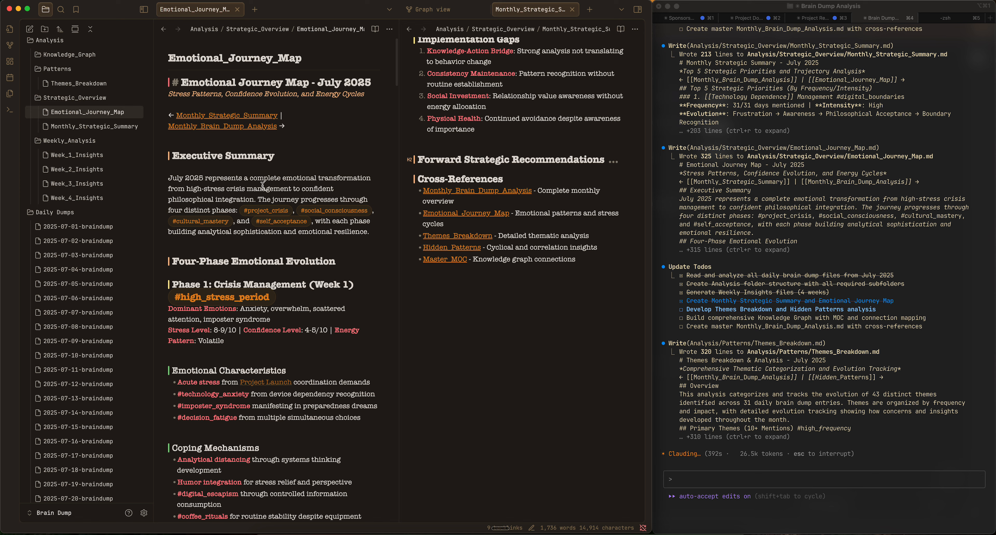
pyautogui.scroll(-3, 220, 182)
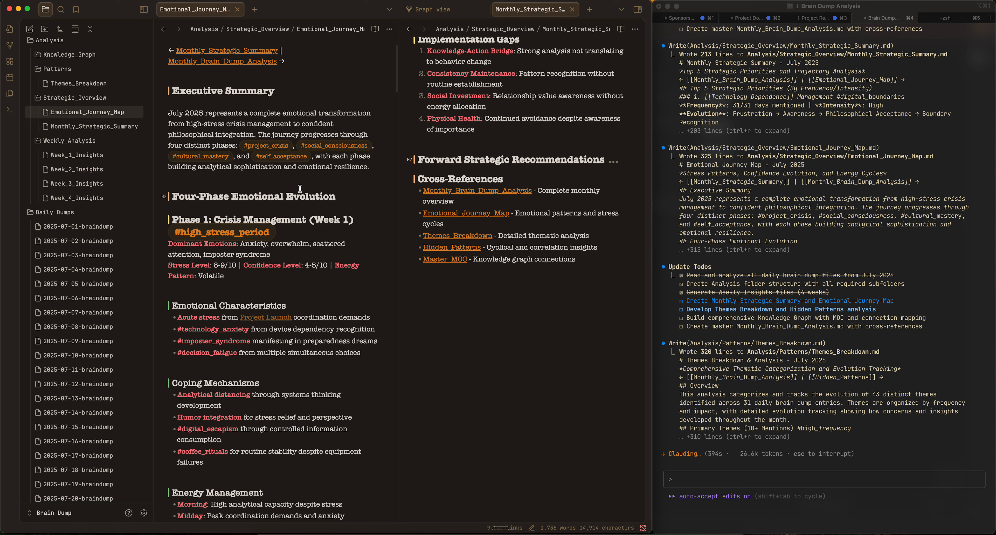
pyautogui.scroll(-7, 300, 188)
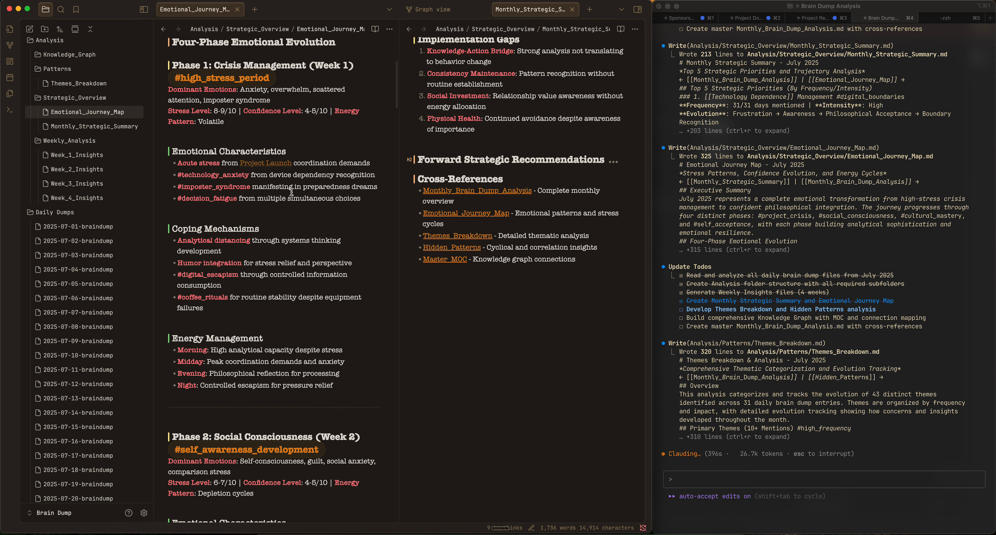
pyautogui.scroll(-1, 291, 192)
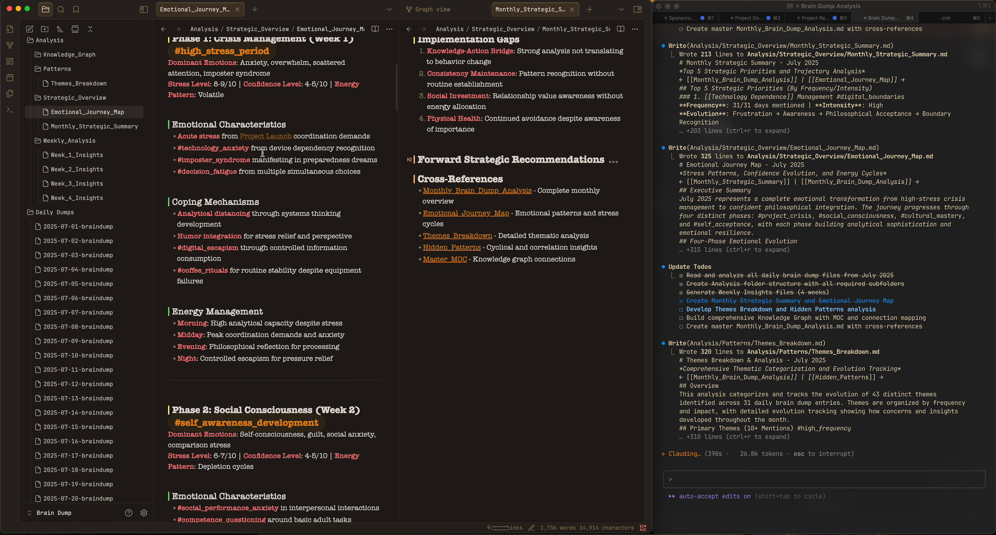
pyautogui.scroll(-3, 305, 181)
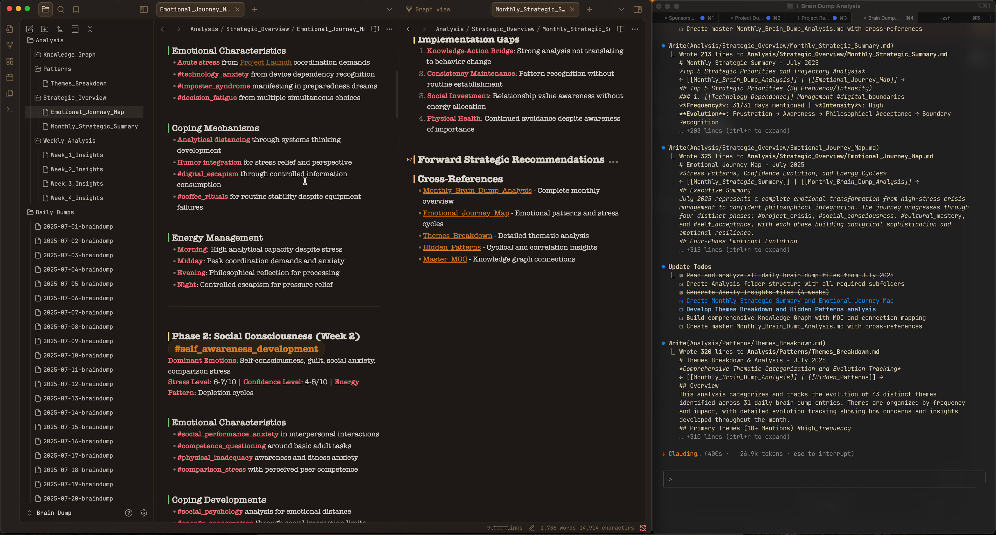
pyautogui.scroll(-1, 251, 199)
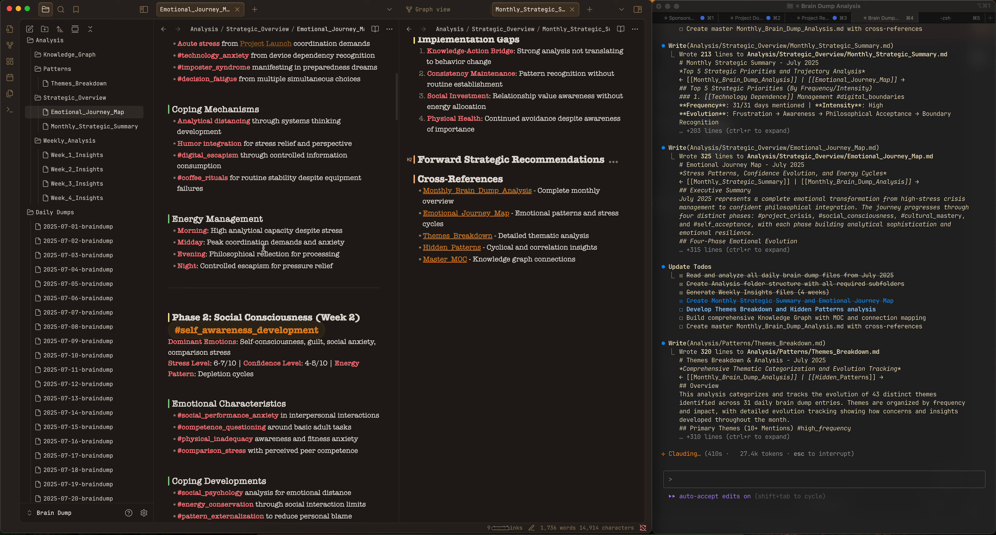
pyautogui.scroll(-5, 260, 248)
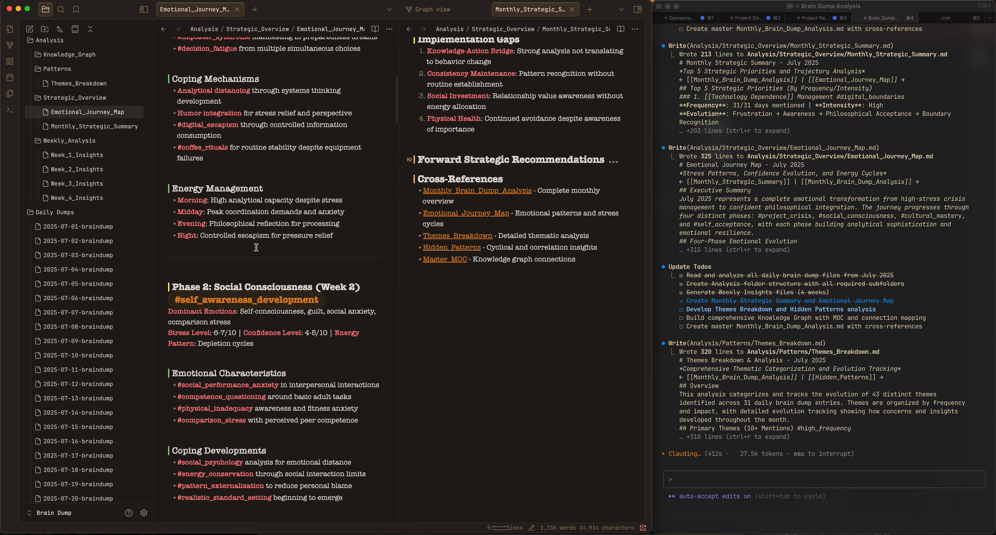
pyautogui.scroll(-2, 255, 247)
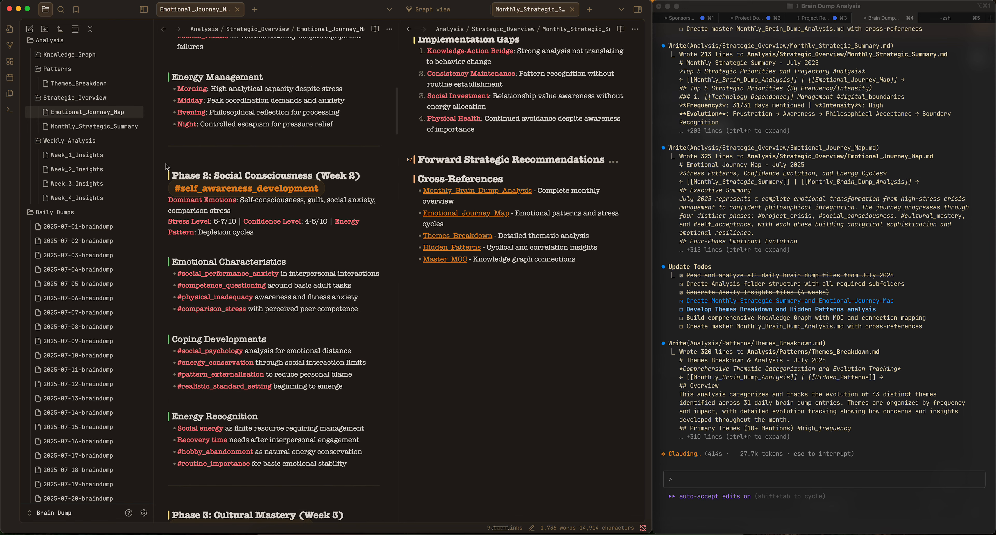
# Step: Collapse the Phase 2: Social Consciousness, Phase 3: Cultural Mastery and Phase 4: Self-Acceptance sections of the emotional journey map
pyautogui.click(163, 178)
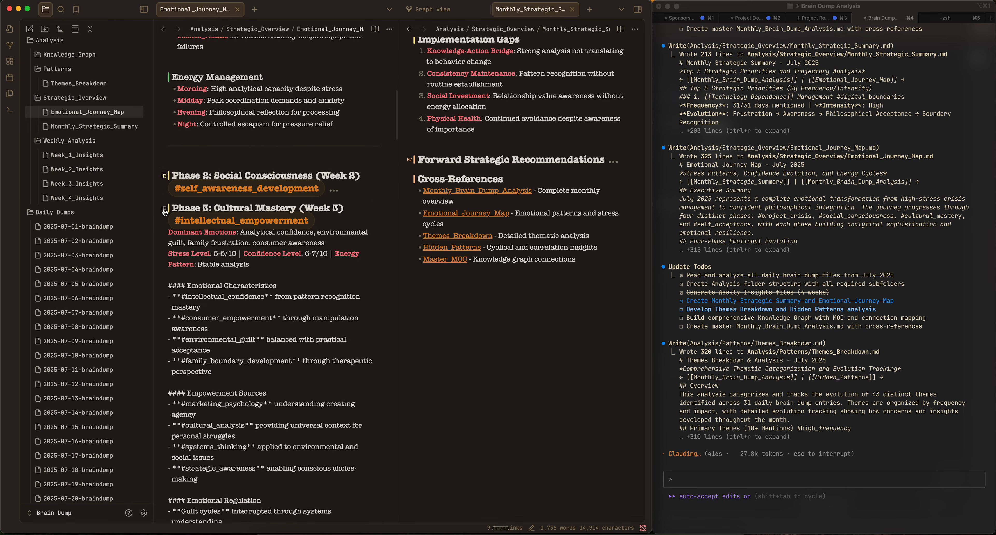
pyautogui.click(164, 210)
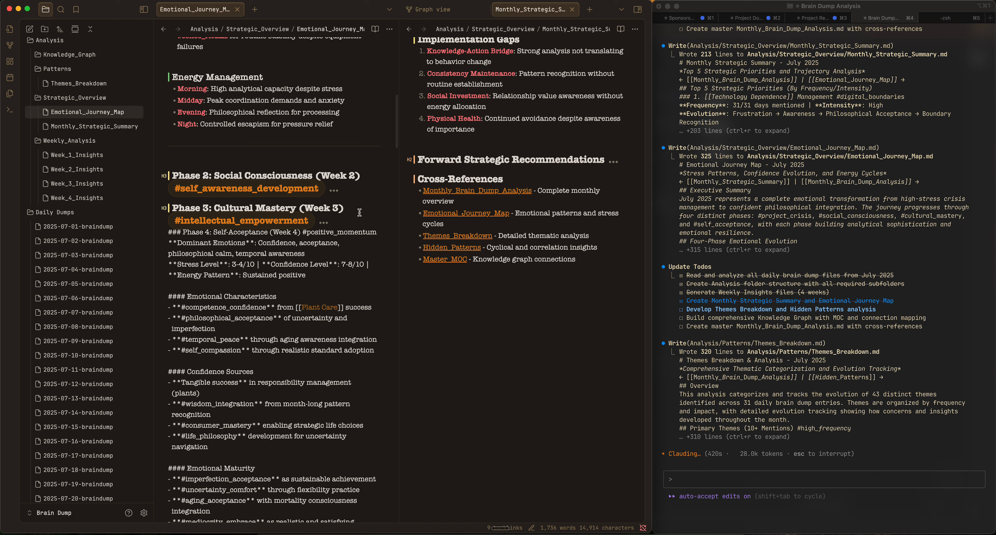
pyautogui.click(164, 234)
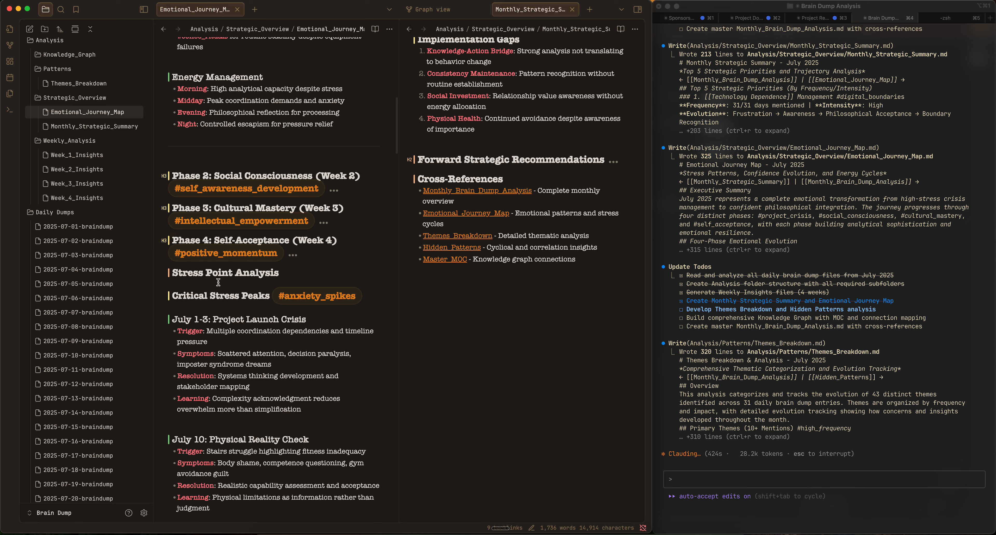
# Step: Examine the critical stress peaks under Stress Point Analysis and the weekly confidence sources and inhibitors under Confidence Building Trajectory
pyautogui.scroll(-4, 218, 282)
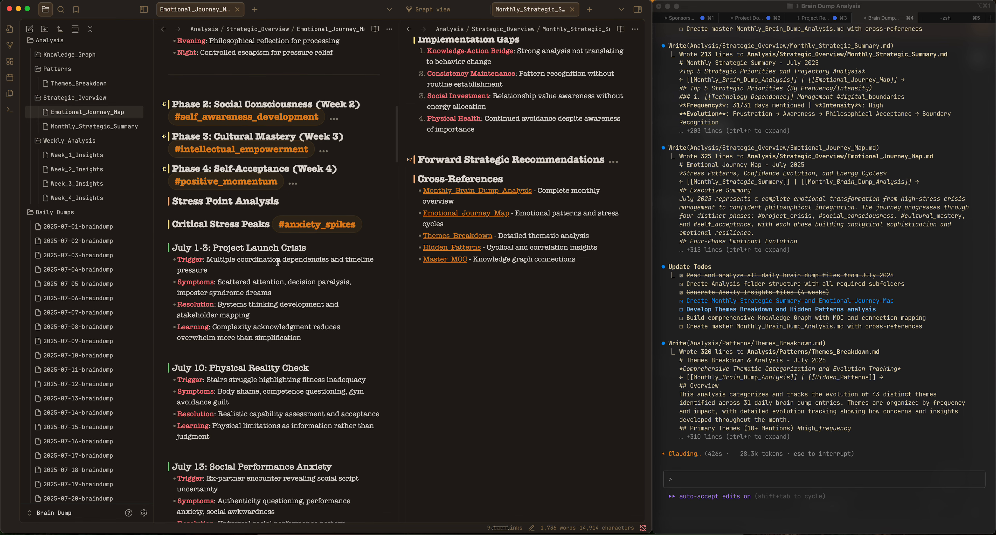
pyautogui.scroll(-7, 267, 251)
pyautogui.scroll(-11, 276, 269)
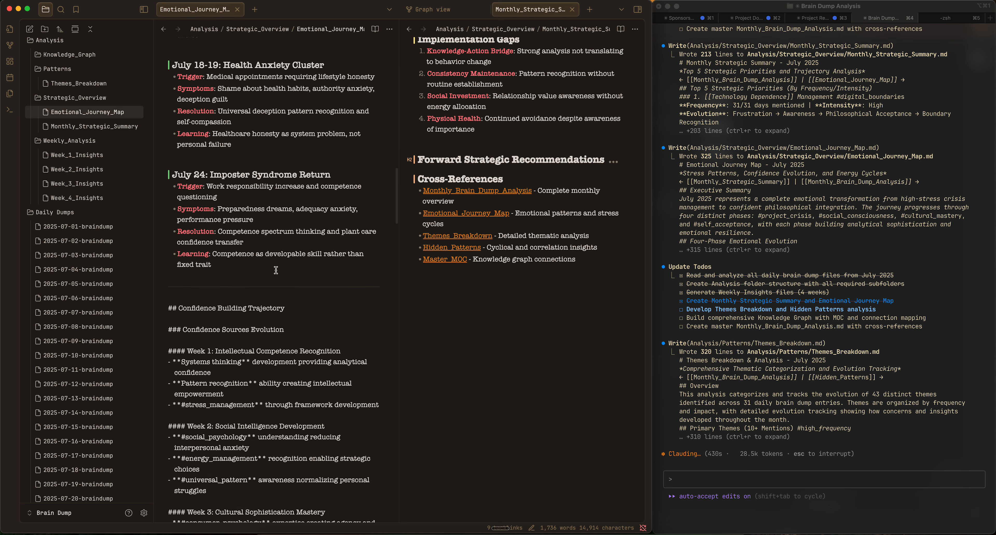
pyautogui.scroll(3, 276, 269)
pyautogui.click(246, 240)
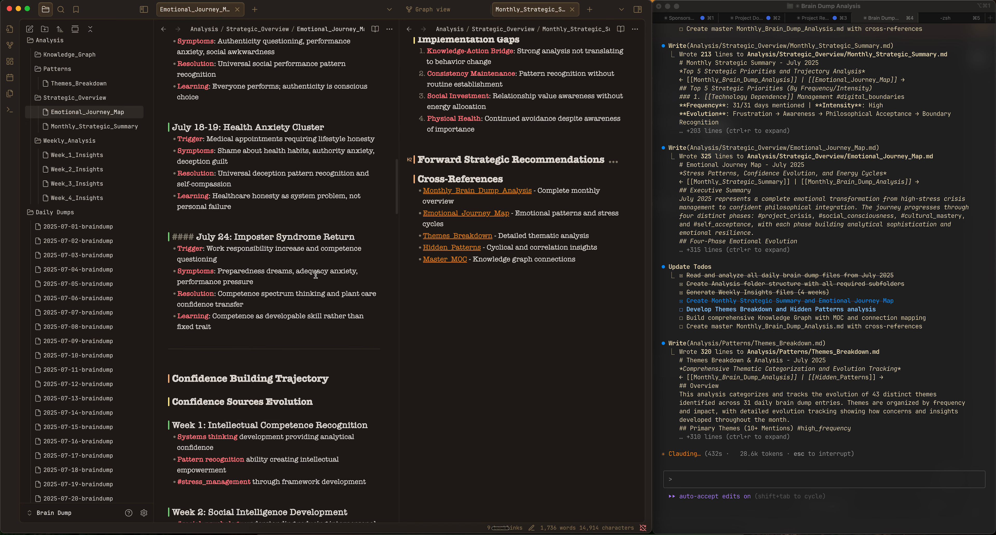
pyautogui.scroll(-6, 316, 275)
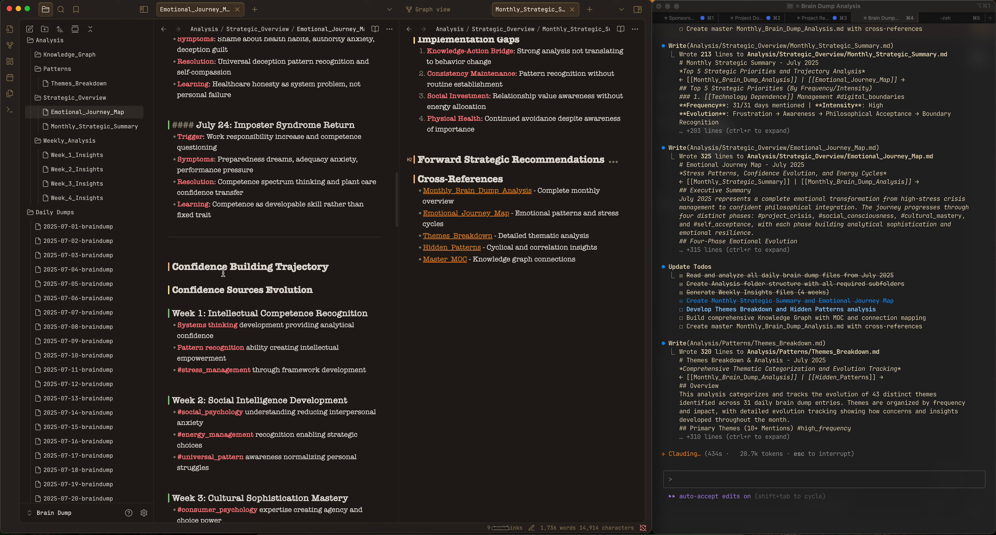
pyautogui.scroll(-6, 281, 284)
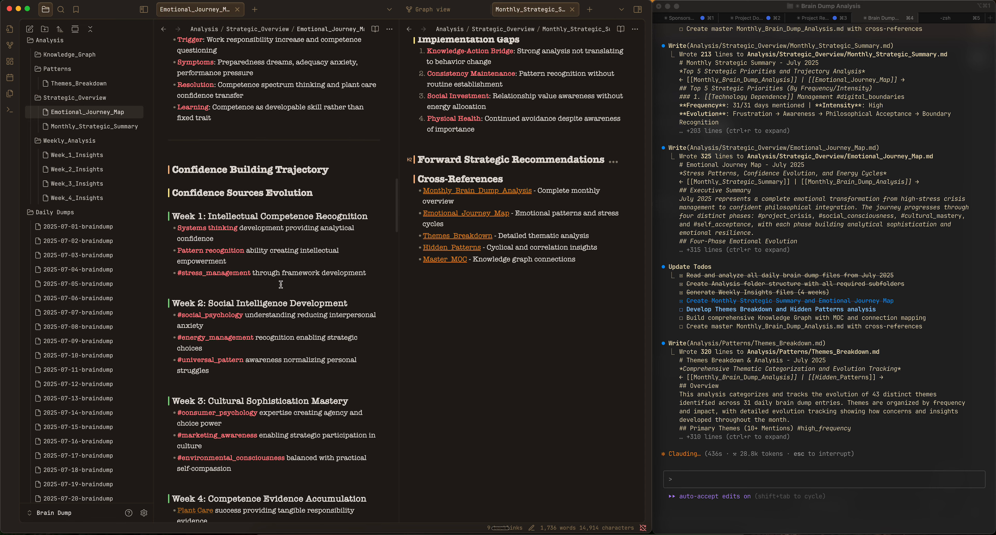
pyautogui.scroll(-15, 281, 285)
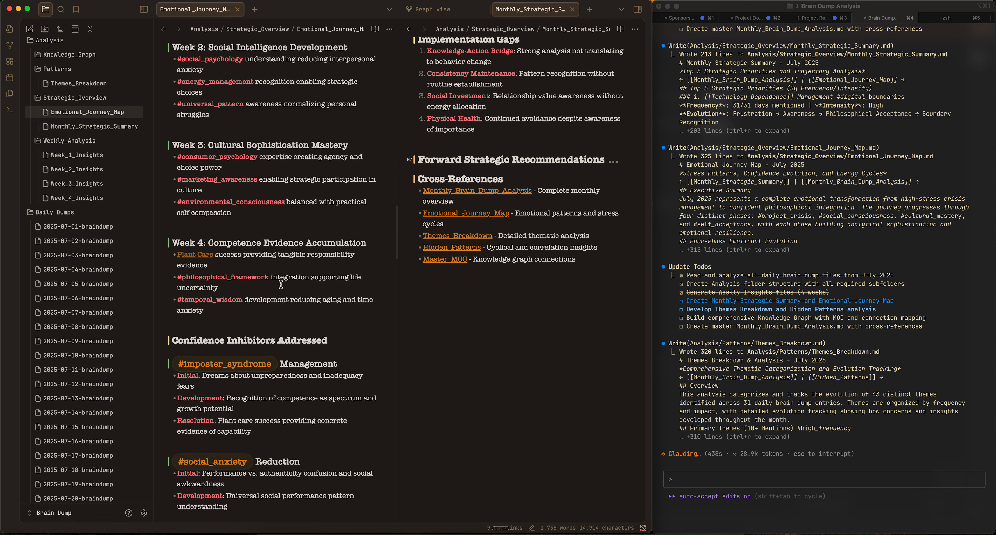
pyautogui.scroll(-12, 281, 284)
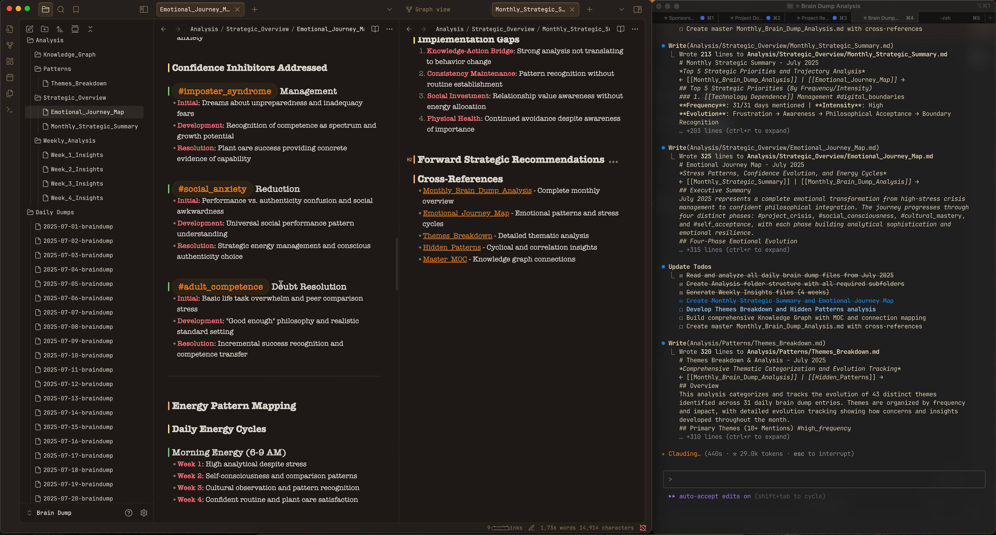
# Step: Review Energy Pattern Mapping in the emotional journey map, covering the Daily Energy Cycles and Weekly Energy Evolution
pyautogui.scroll(-4, 280, 284)
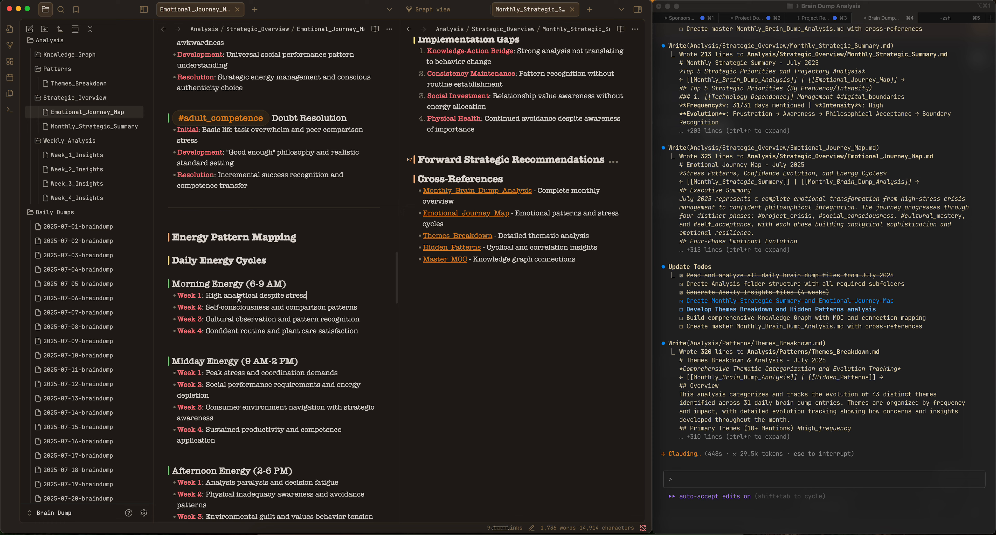
pyautogui.scroll(-8, 232, 309)
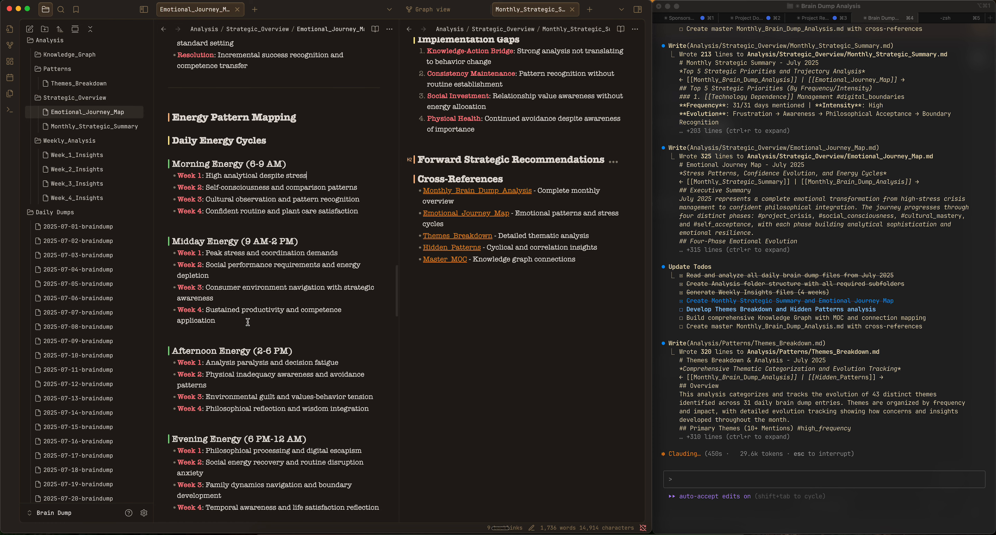
pyautogui.scroll(-13, 242, 320)
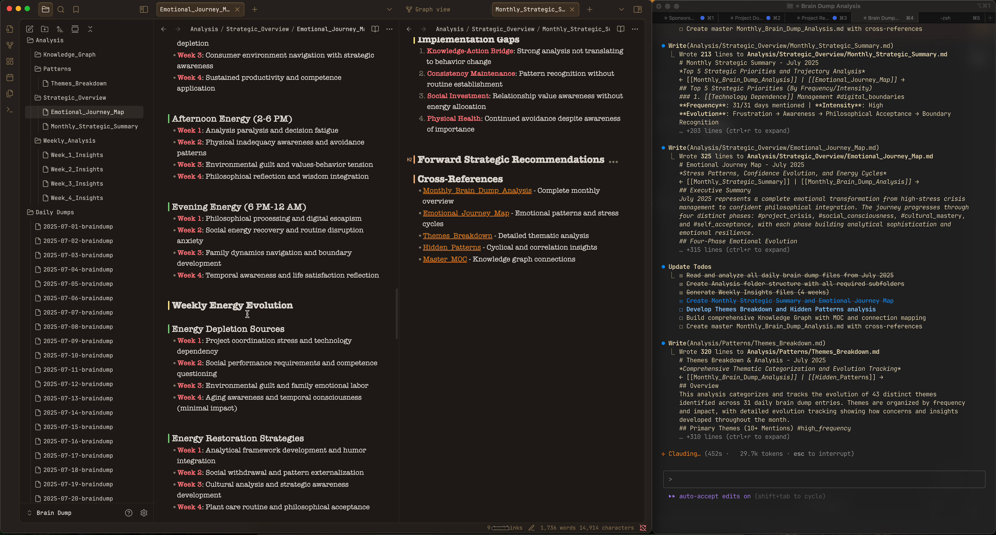
pyautogui.scroll(-3, 247, 314)
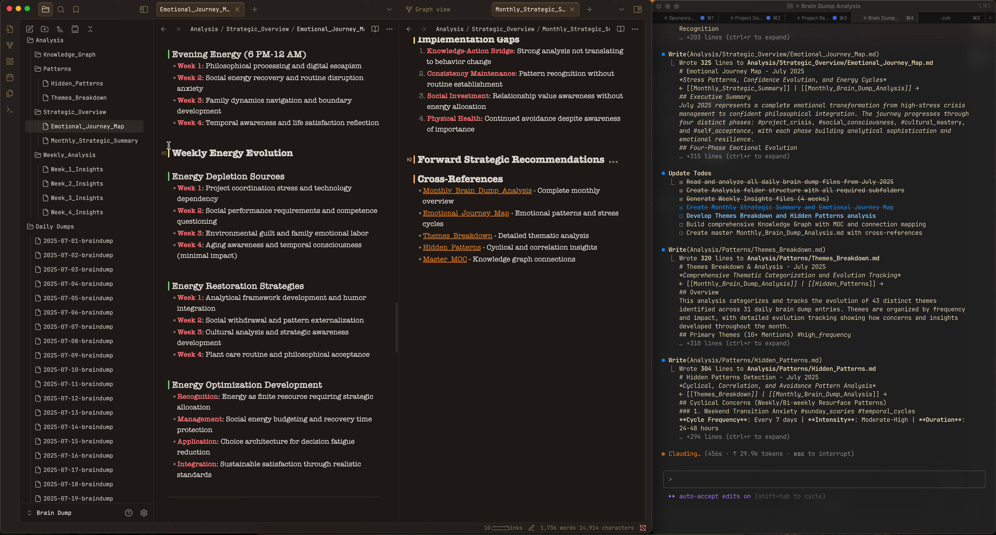
# Step: Open the Themes_Breakdown note and read its Overview and the Technology Dependence theme through Action Implications
pyautogui.click(86, 99)
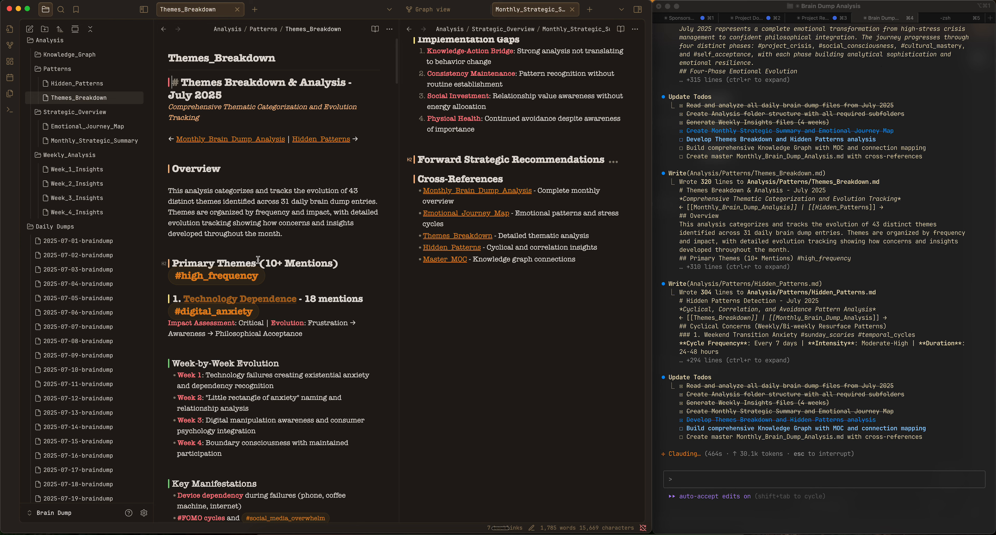
pyautogui.scroll(-3, 281, 253)
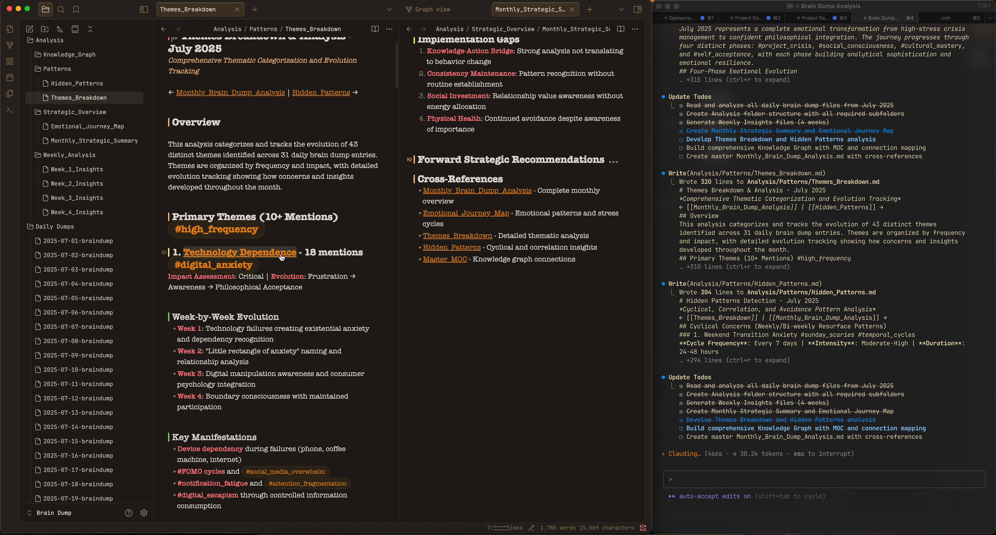
pyautogui.scroll(-2, 286, 259)
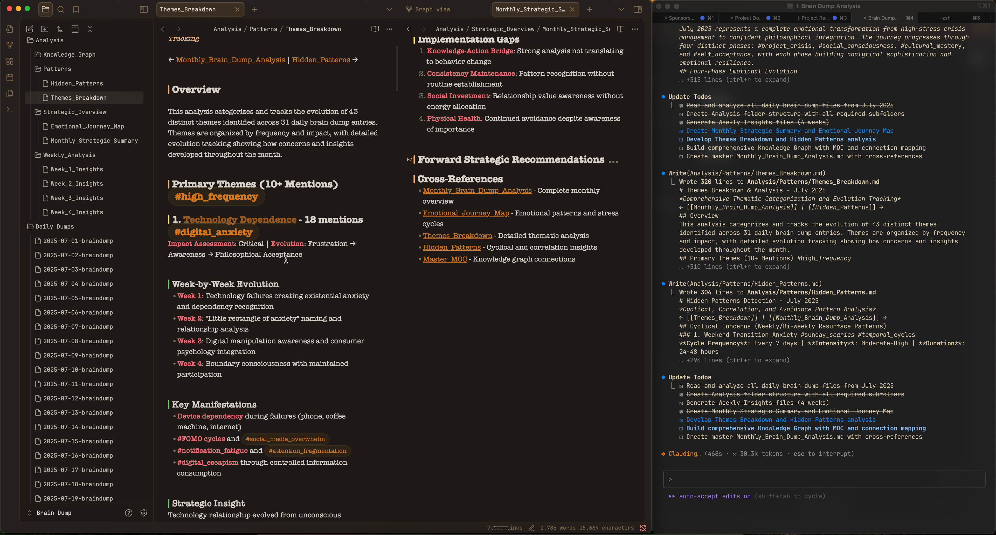
pyautogui.scroll(-1, 286, 259)
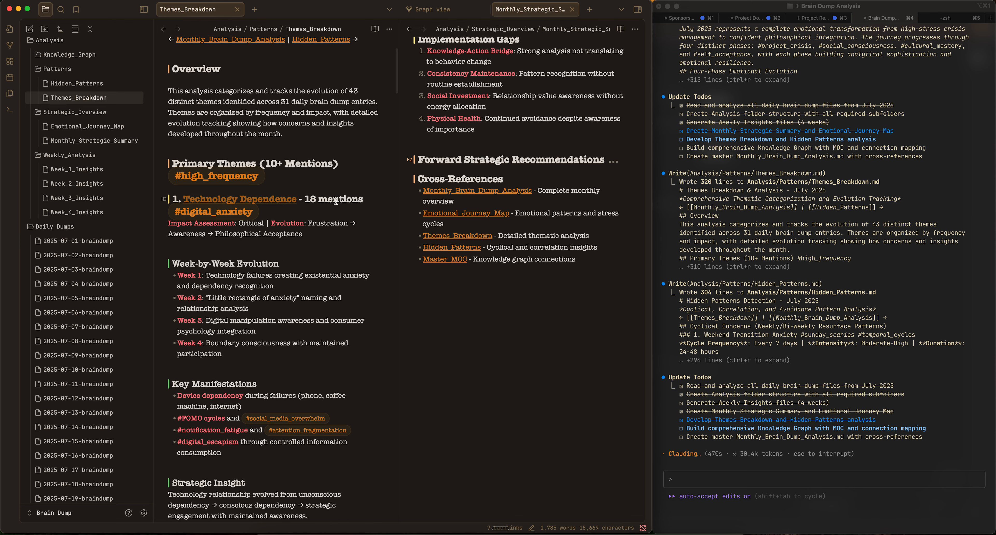
pyautogui.scroll(-2, 286, 243)
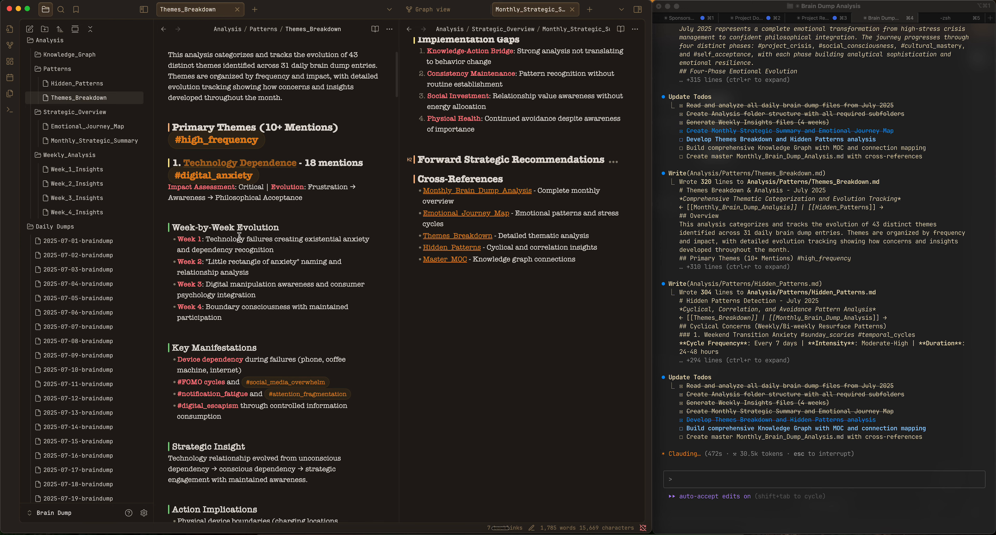
pyautogui.scroll(-10, 239, 235)
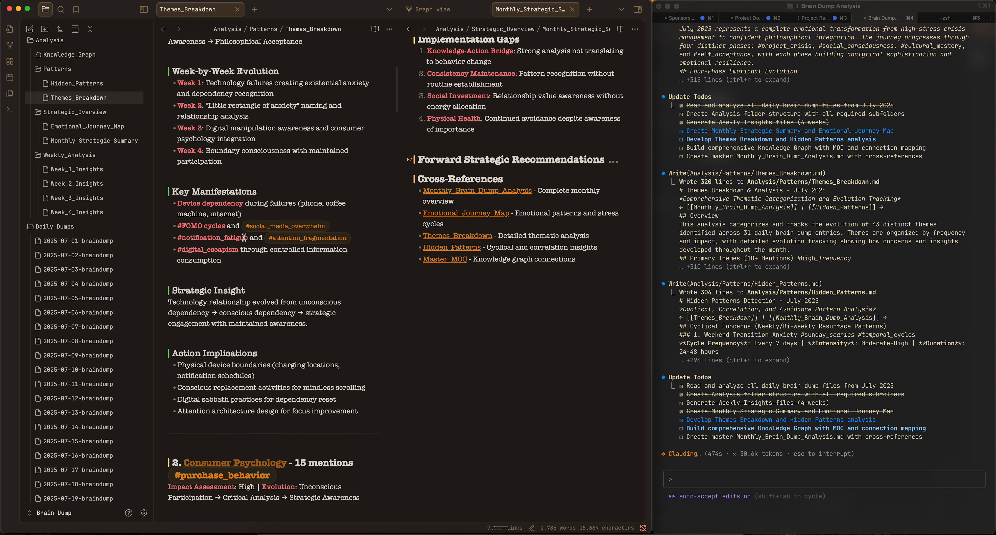
# Step: Collapse the Consumer Psychology, Time Perception, Social Anxiety, Adult Responsibility and Secondary Themes sections of the themes breakdown
pyautogui.scroll(-12, 245, 237)
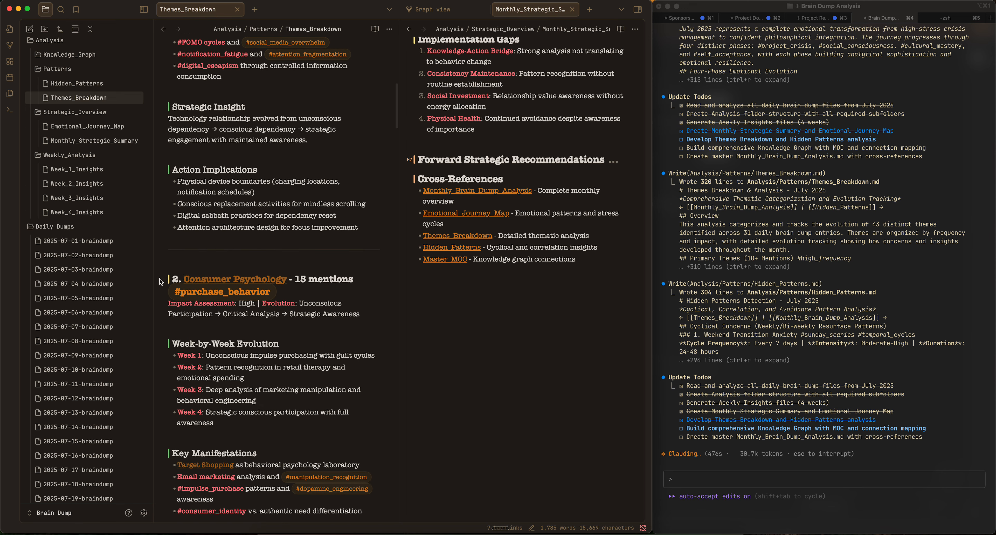
pyautogui.click(162, 279)
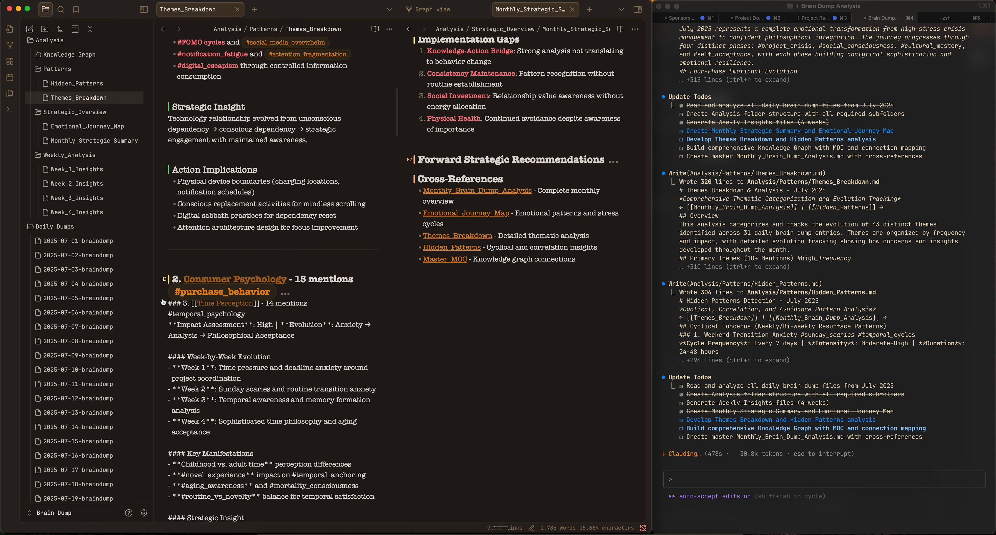
pyautogui.scroll(-4, 162, 301)
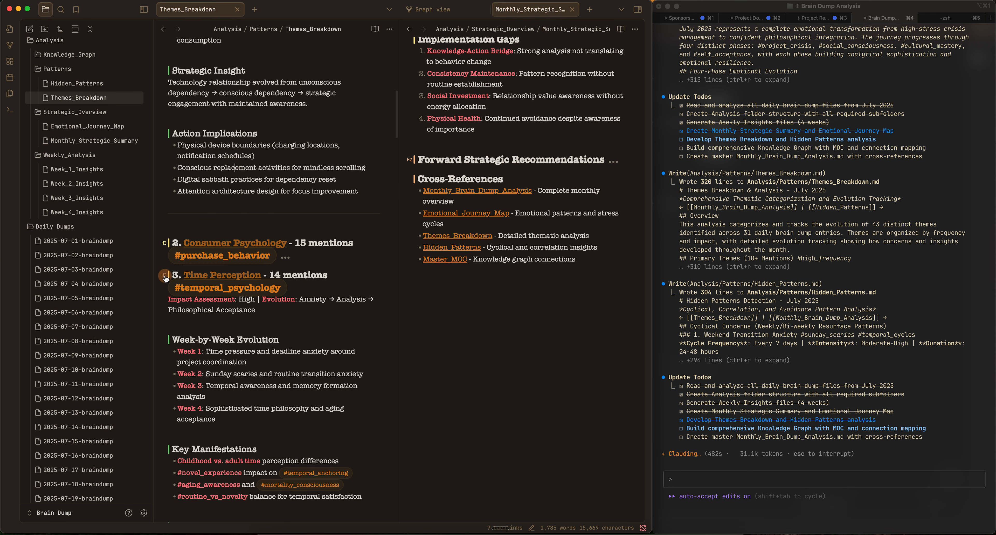
pyautogui.click(164, 276)
pyautogui.click(164, 309)
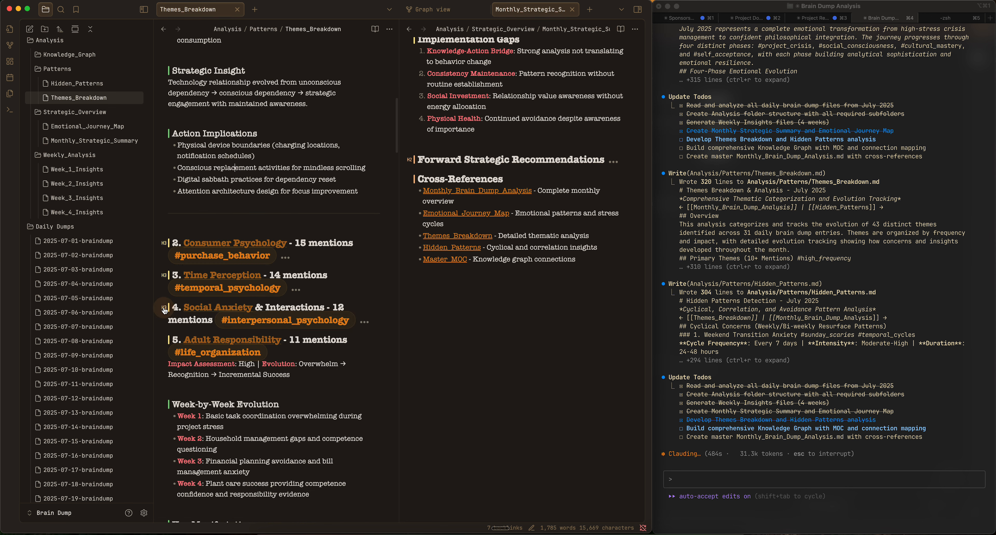
pyautogui.click(164, 342)
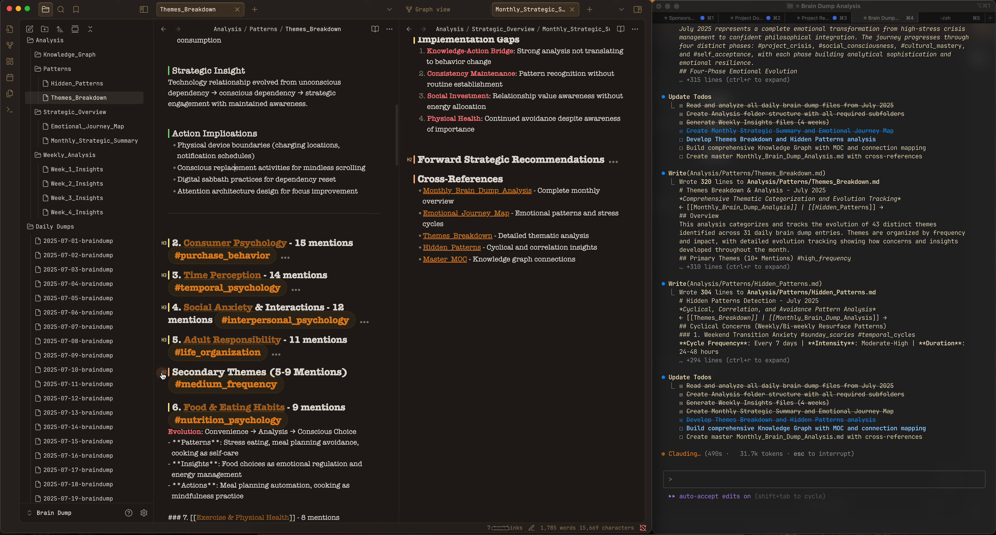
pyautogui.click(164, 375)
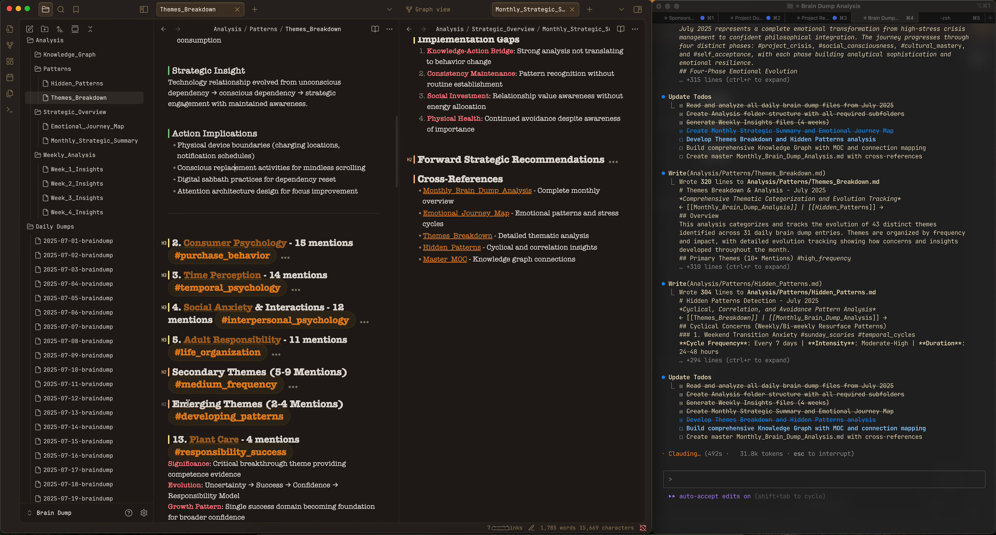
# Step: Collapse the Plant Care and Family Dynamics entries under Emerging Themes
pyautogui.scroll(-3, 190, 402)
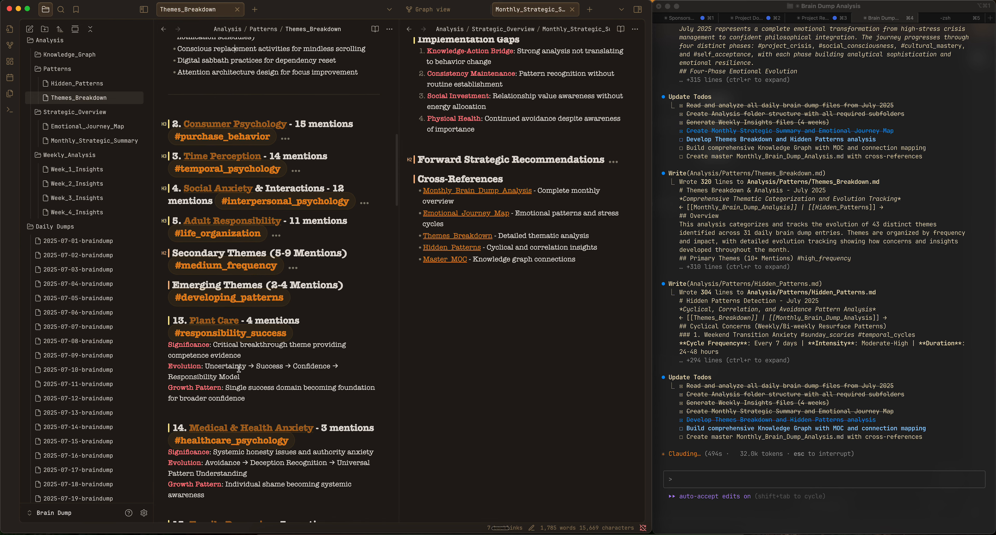
pyautogui.scroll(-2, 230, 367)
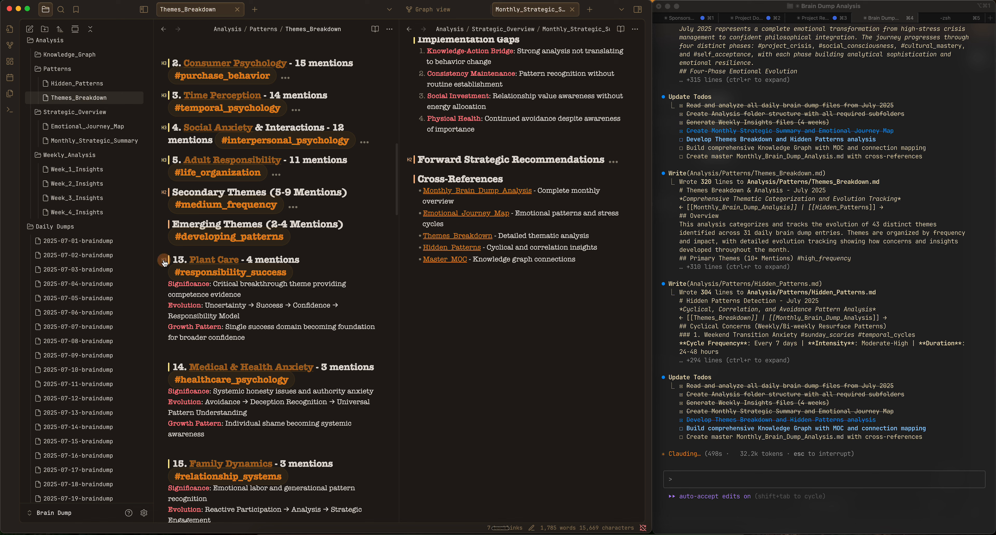
pyautogui.click(164, 263)
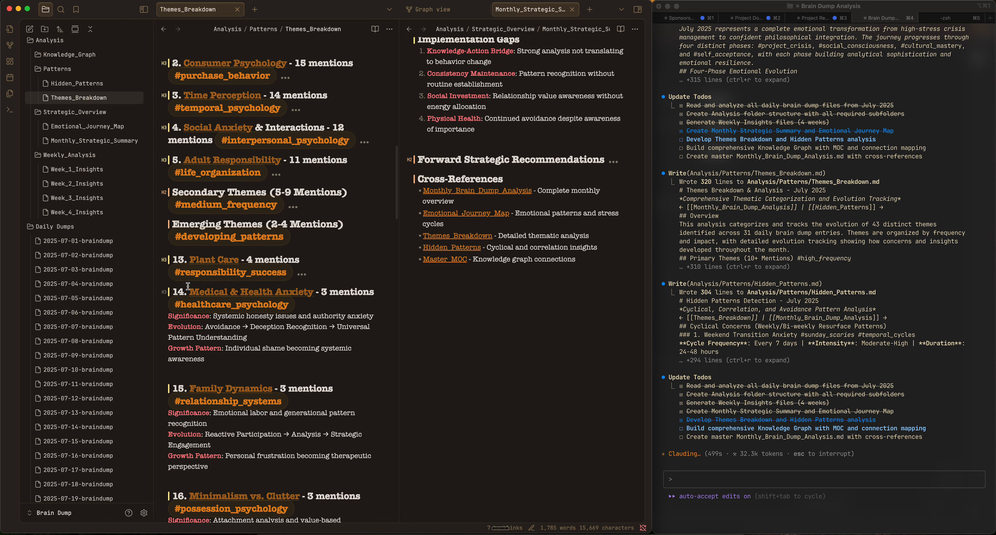
pyautogui.click(166, 392)
# Step: Review the rest of the themes breakdown, from One-Off Insights and Thematic Connection Clusters to Theme Intensity Assessment and Strategic Theme Prioritization
pyautogui.scroll(-6, 283, 352)
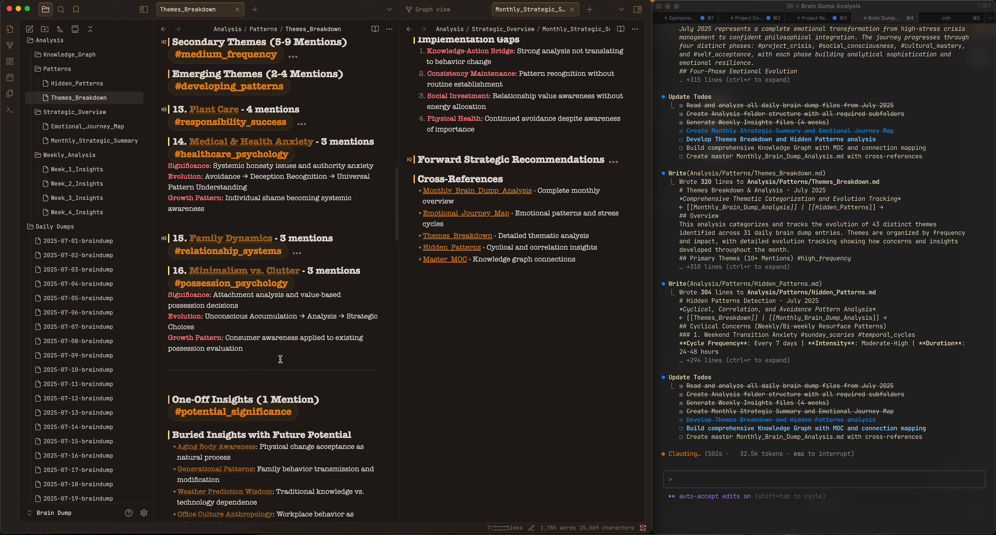
pyautogui.scroll(-4, 283, 348)
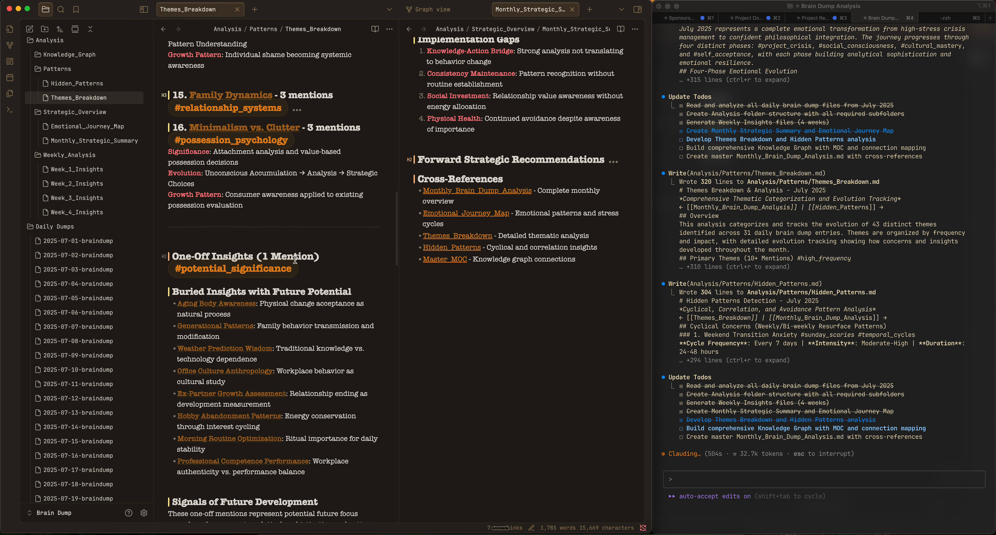
pyautogui.scroll(-15, 296, 304)
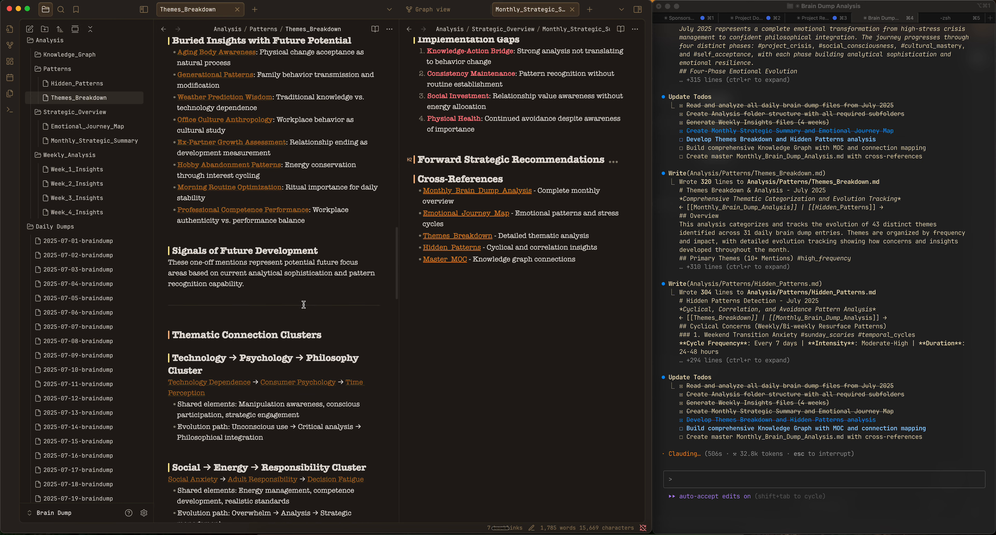
pyautogui.scroll(-3, 257, 294)
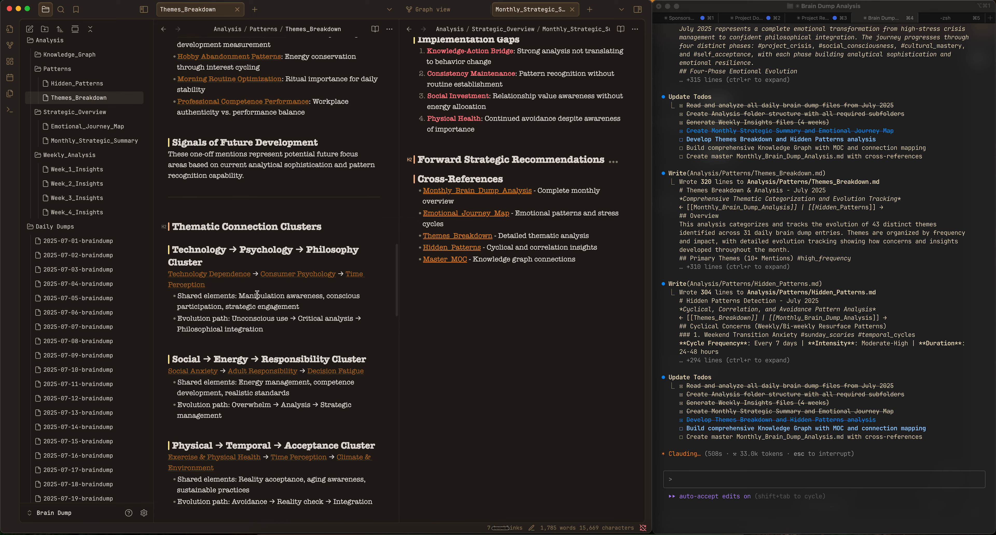
pyautogui.scroll(-7, 248, 291)
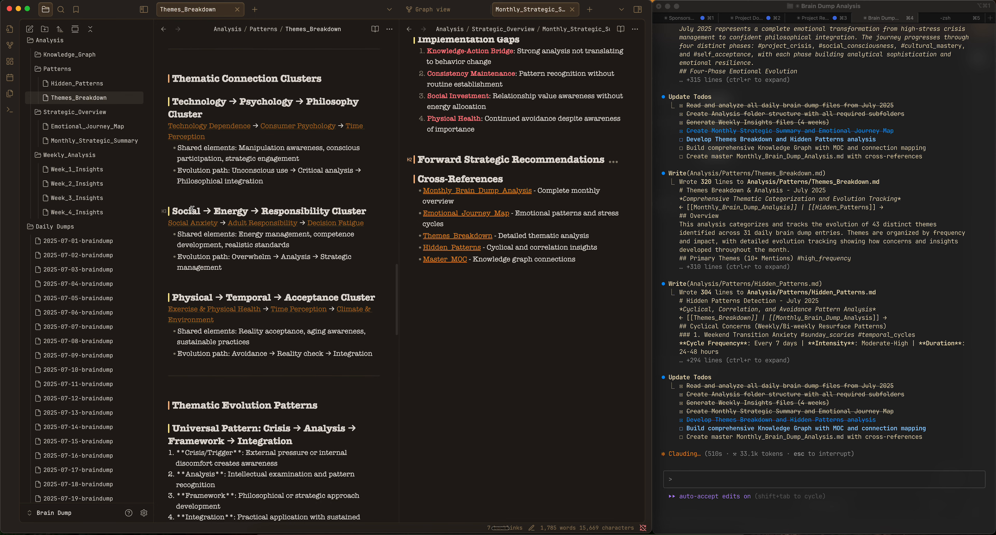
pyautogui.scroll(-15, 301, 243)
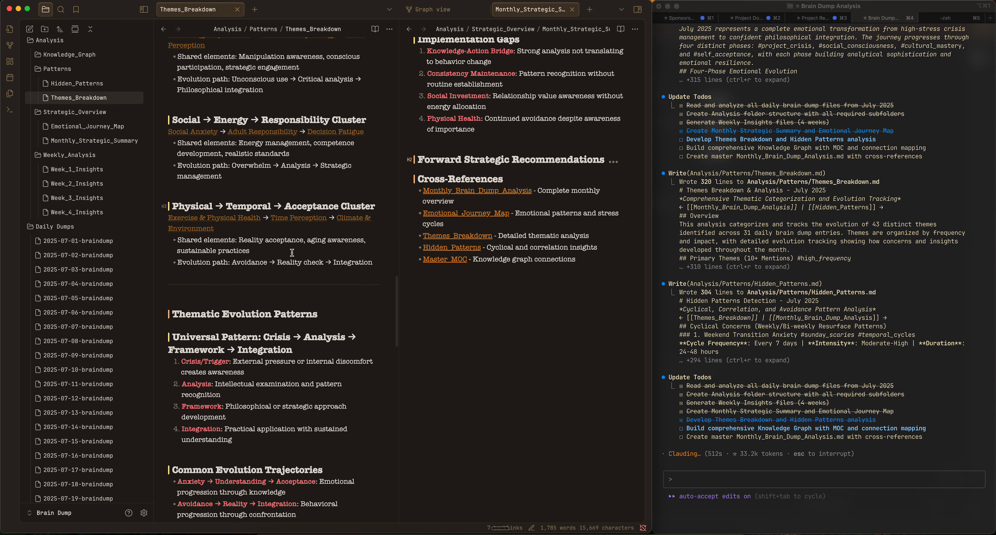
pyautogui.scroll(-17, 292, 252)
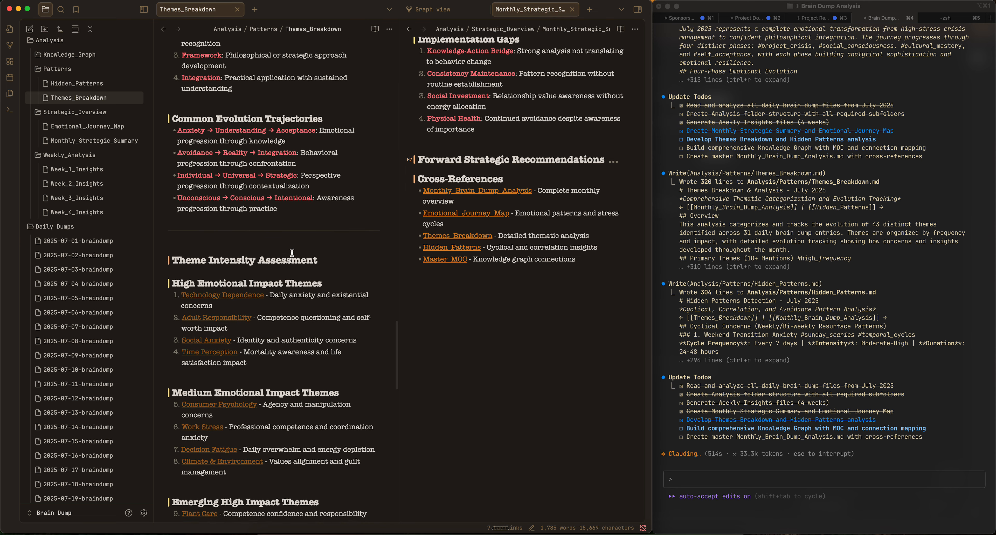
pyautogui.scroll(-3, 299, 255)
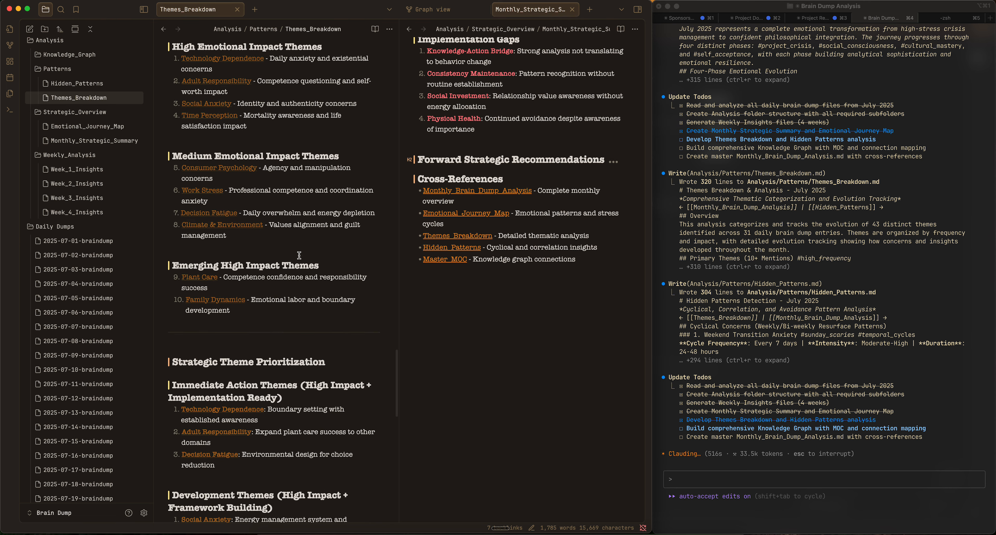
# Step: Open the Hidden_Patterns note and read the Weekend Transition Anxiety and Technology Frustration-Dependency Cycle patterns under Cyclical Concerns
pyautogui.click(66, 83)
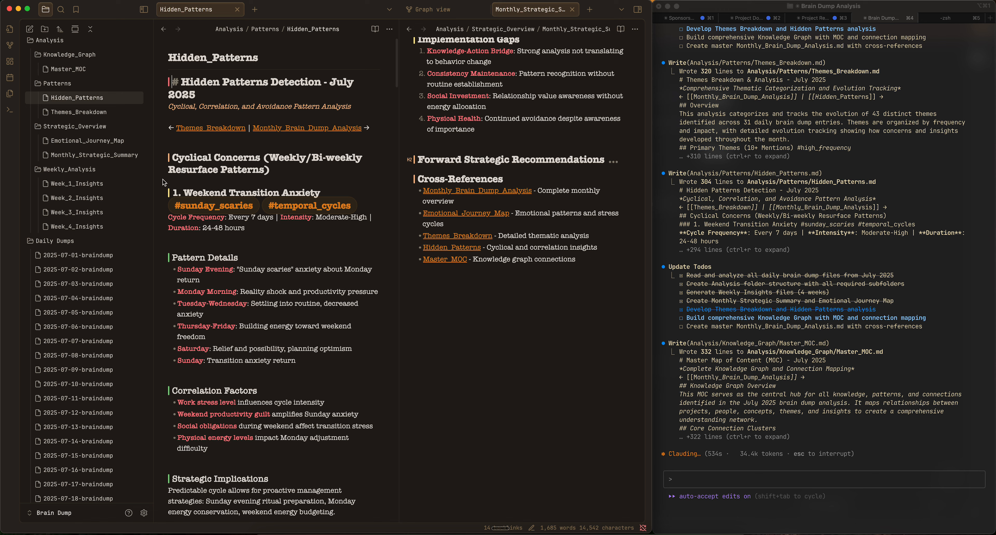
pyautogui.scroll(-2, 161, 178)
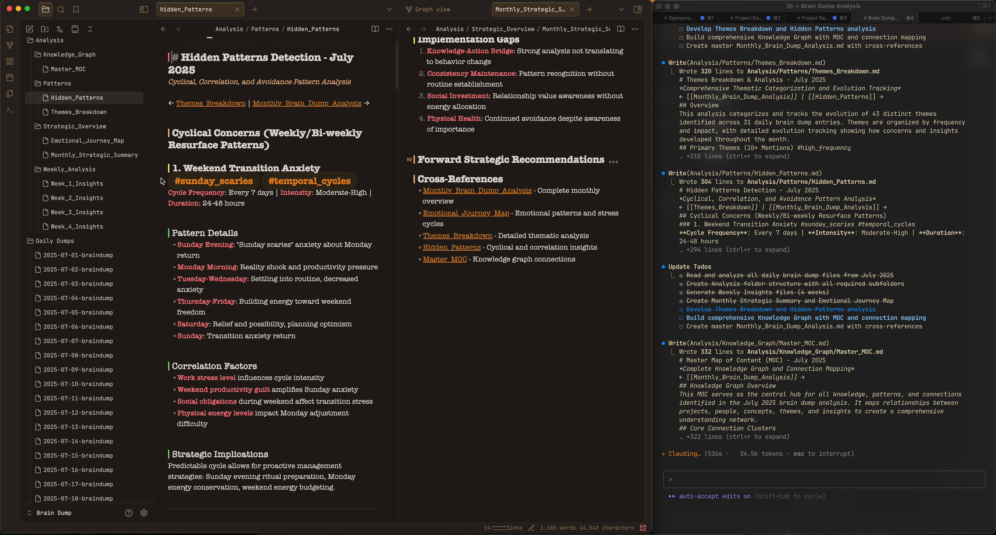
pyautogui.scroll(-2, 161, 177)
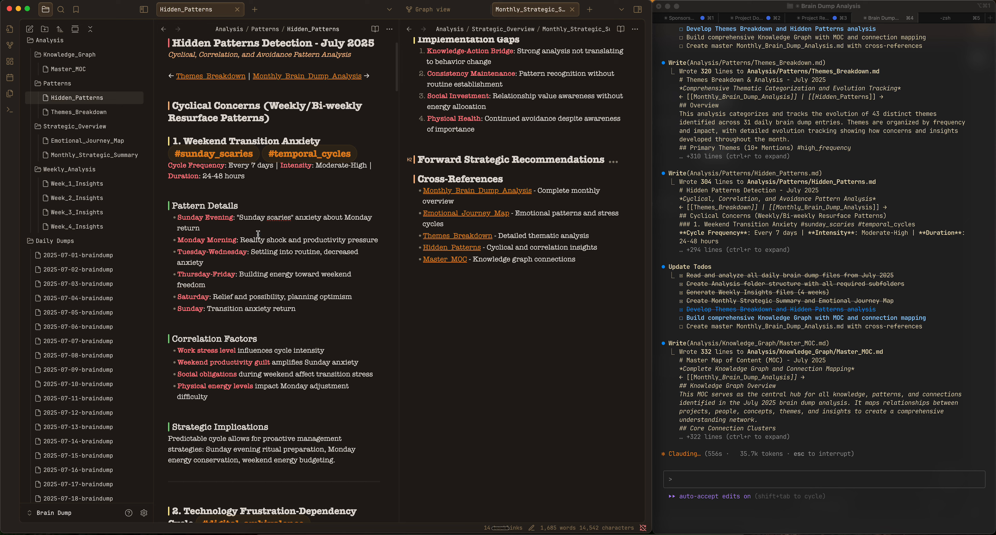
pyautogui.scroll(-10, 263, 234)
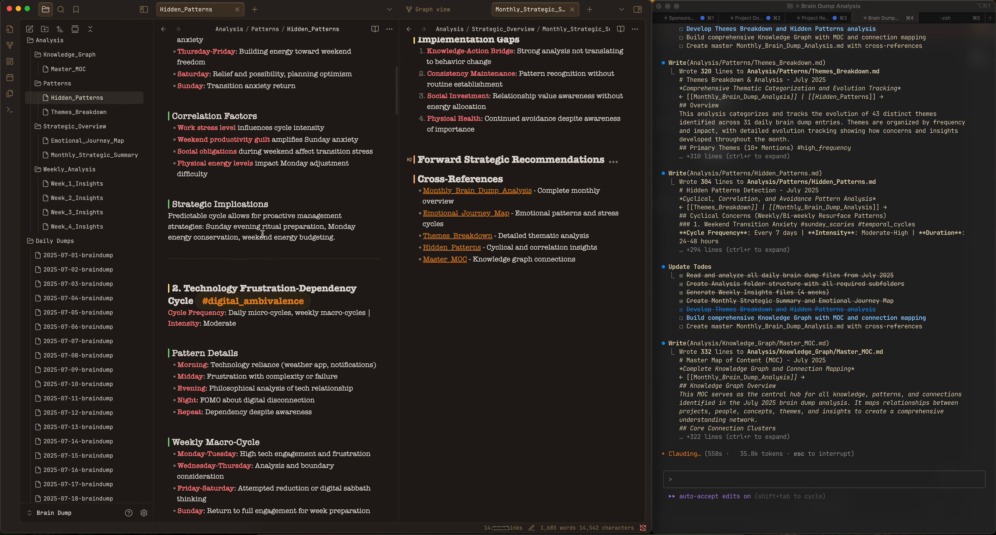
pyautogui.scroll(-2, 276, 247)
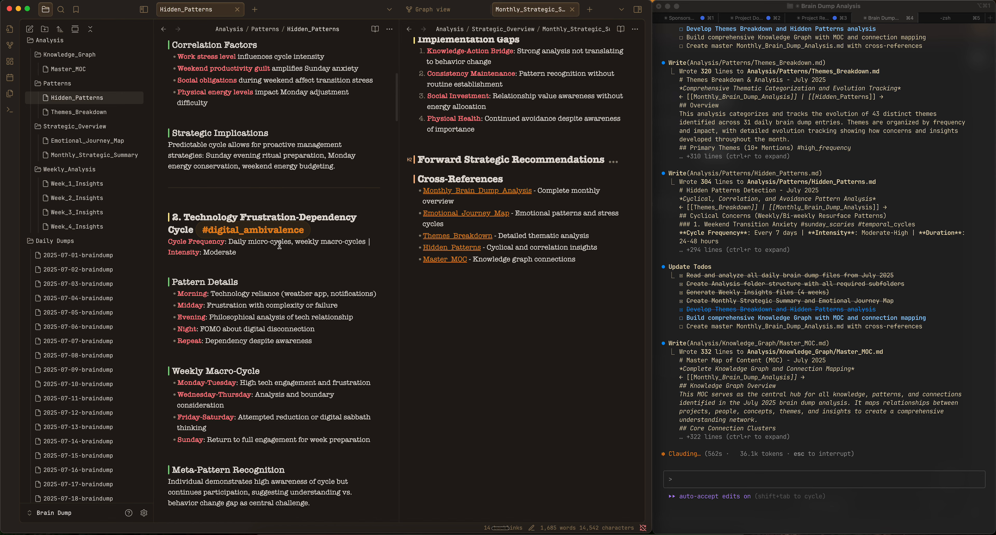
pyautogui.scroll(-1, 278, 252)
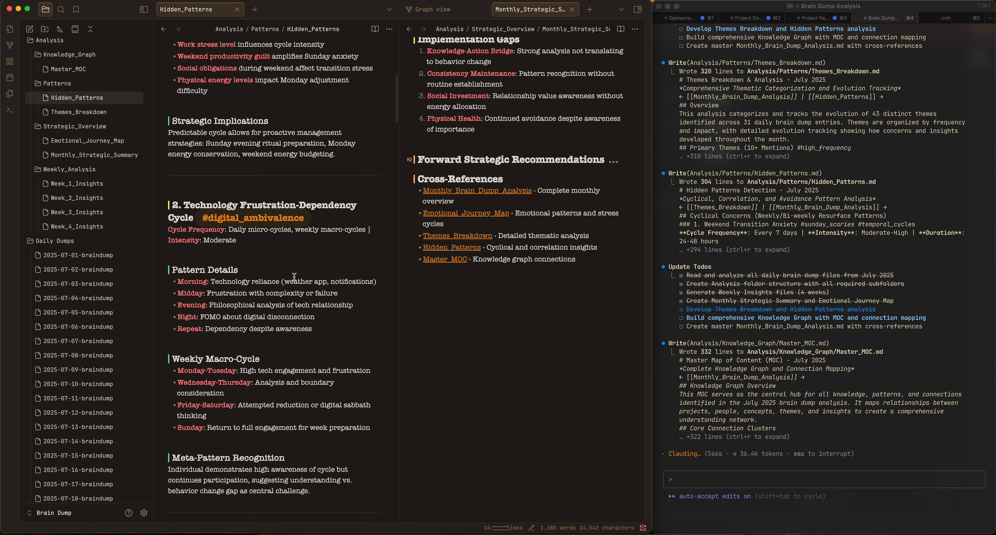
pyautogui.scroll(-3, 294, 275)
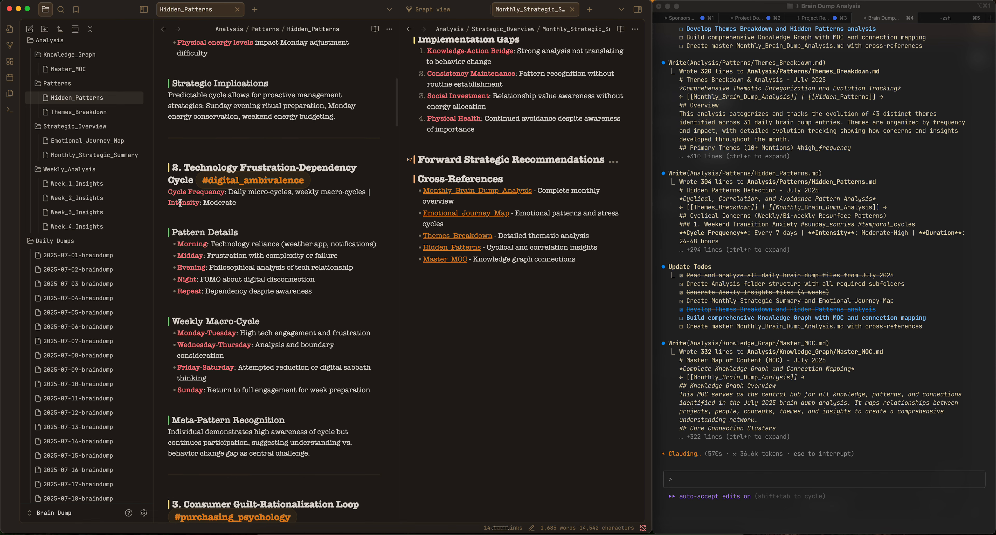
# Step: Collapse the Technology Frustration-Dependency Cycle and Consumer Guilt-Rationalization Loop sections and read the Social Energy Depletion-Recovery Rhythm
pyautogui.click(163, 171)
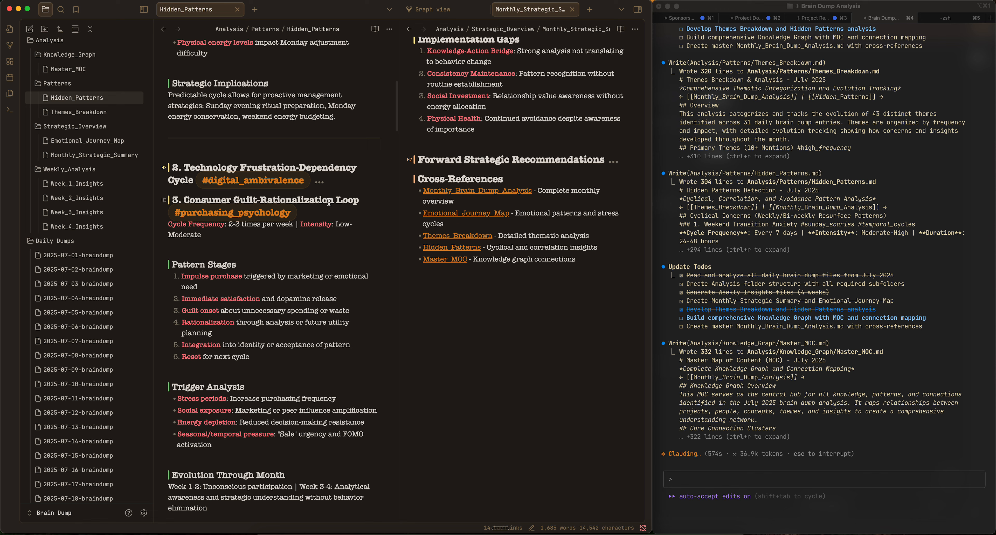
pyautogui.scroll(-2, 278, 263)
pyautogui.click(163, 157)
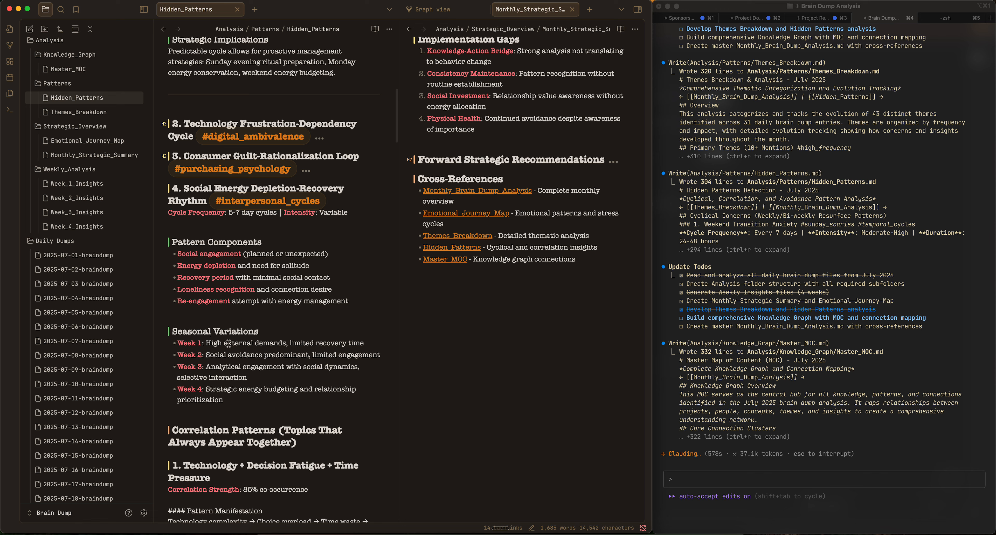
pyautogui.scroll(-4, 232, 342)
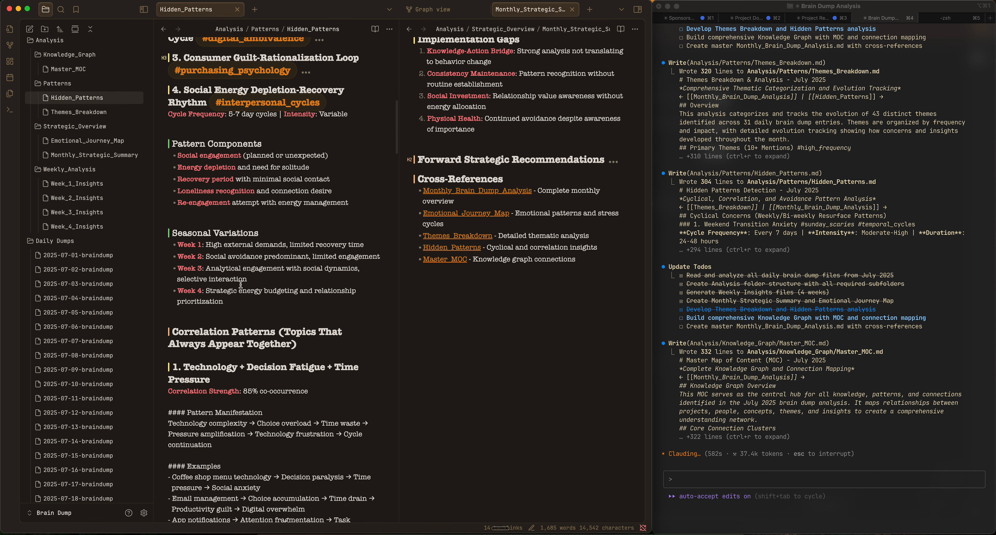
# Step: Open the Master_MOC note and read its Knowledge Graph Overview and the hubs under Core Connection Clusters
pyautogui.click(68, 70)
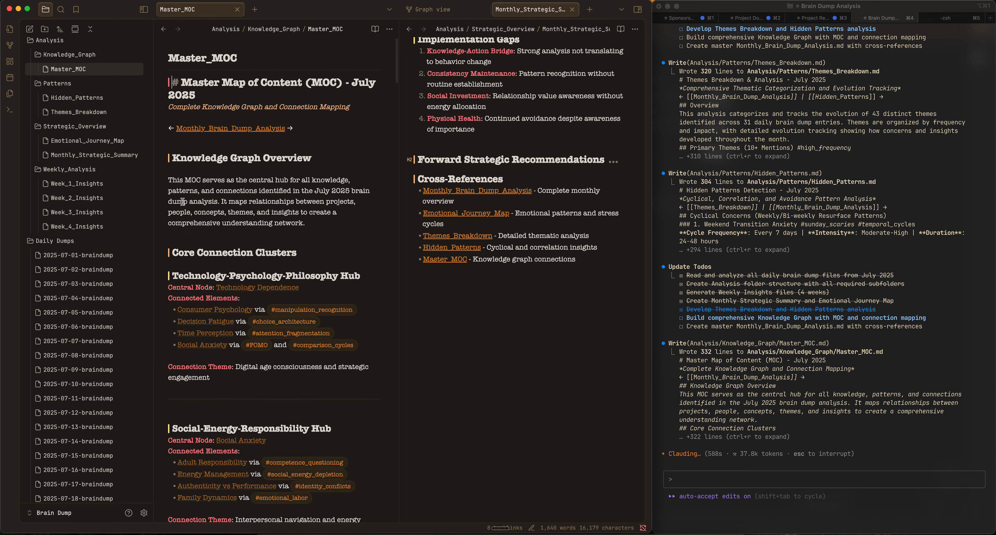
pyautogui.scroll(-2, 164, 199)
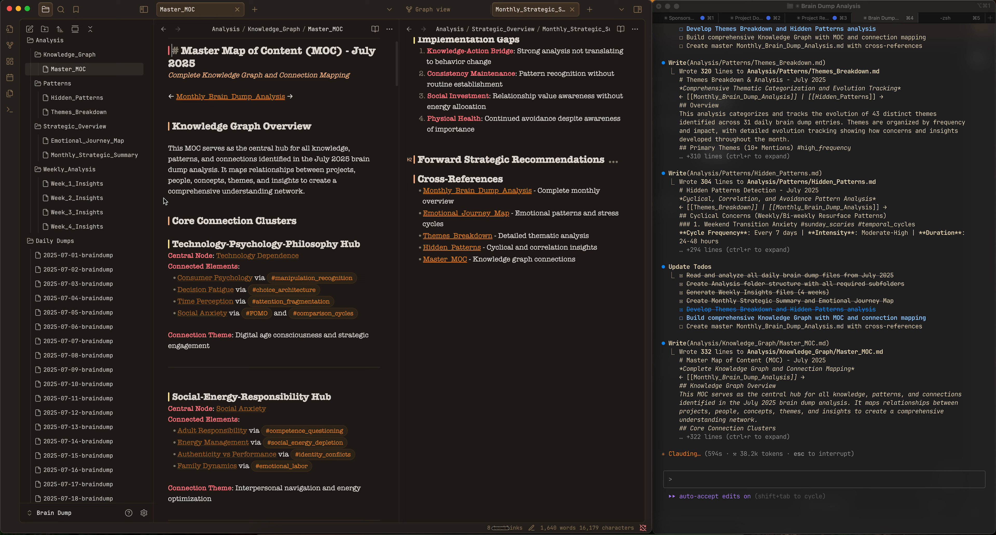
pyautogui.scroll(-4, 164, 200)
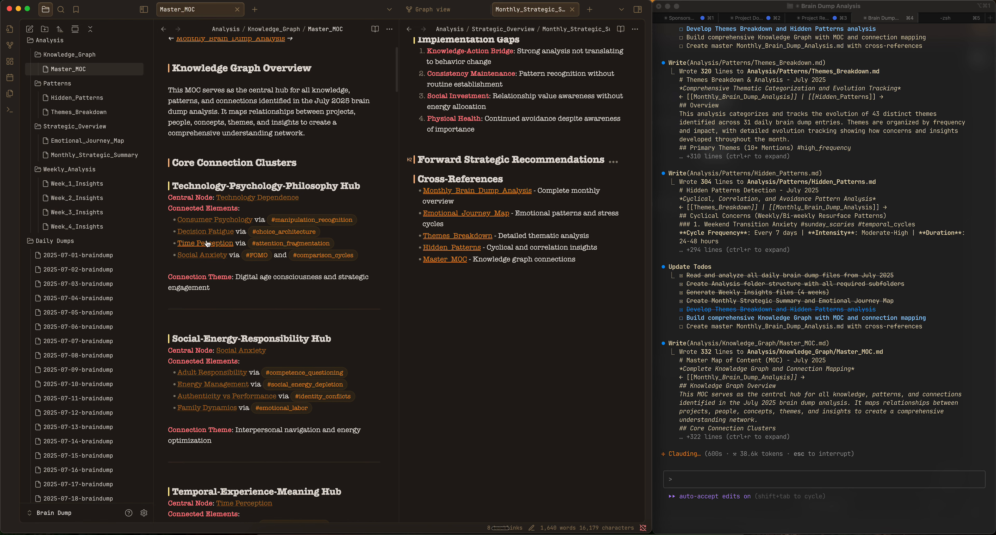
pyautogui.scroll(-3, 174, 241)
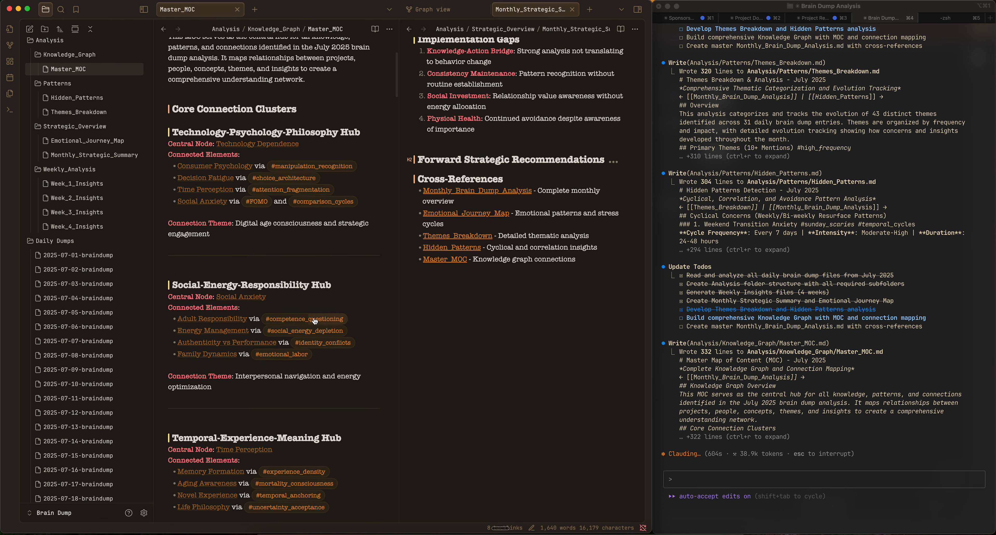
pyautogui.scroll(-12, 261, 311)
pyautogui.scroll(-2, 261, 312)
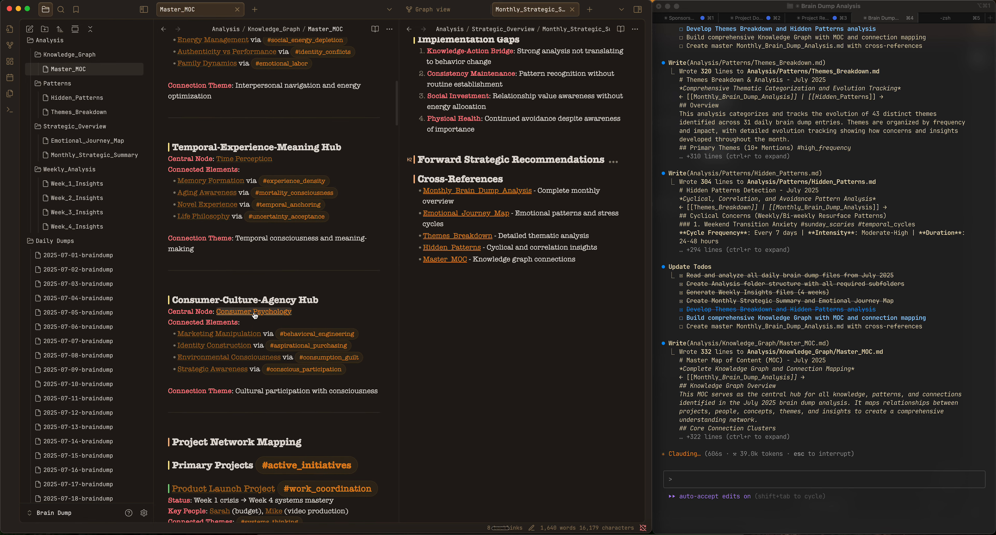
# Step: Open the Projects_Index note in place of the Monthly_Strategic_Summary and read its Project Classification System and the Product Launch Project analysis
pyautogui.click(507, 288)
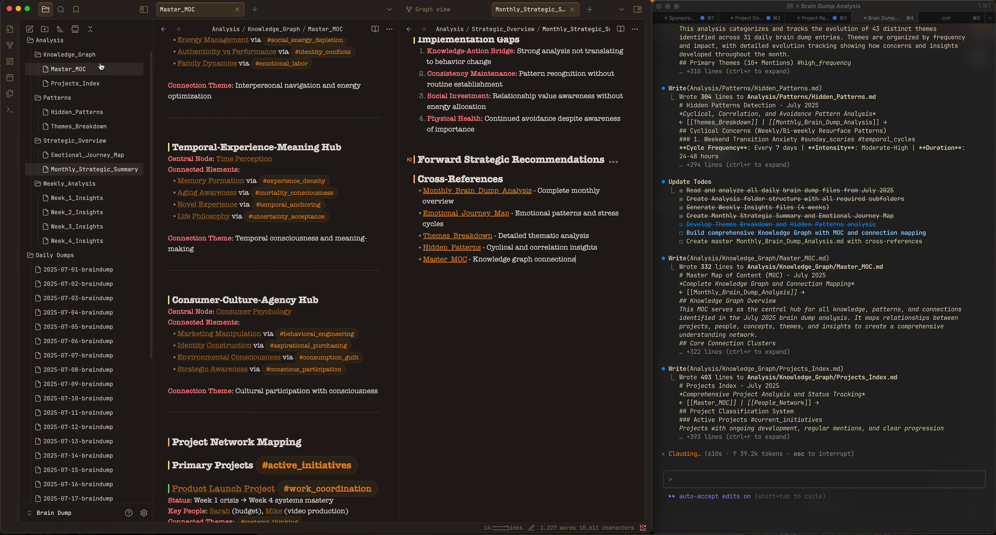
pyautogui.click(79, 84)
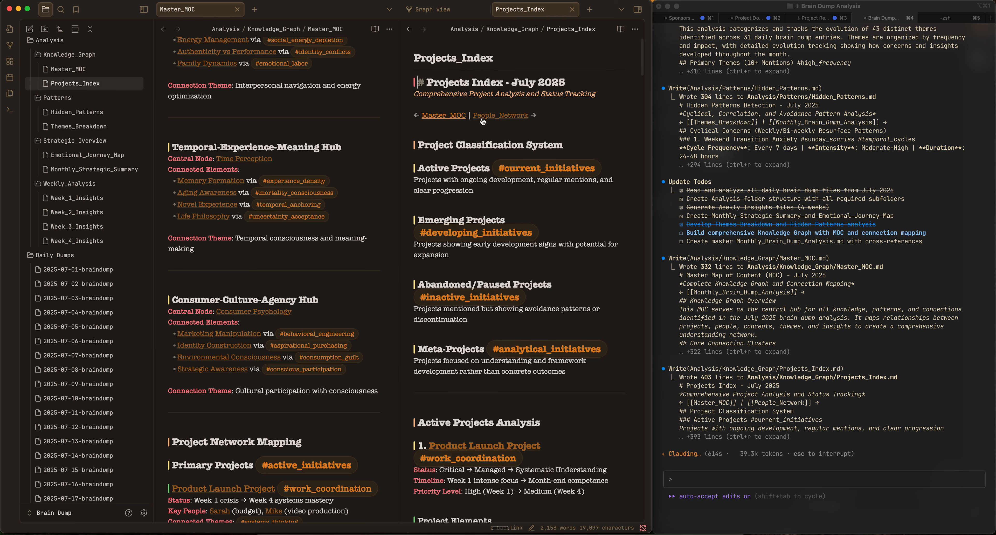
pyautogui.scroll(-3, 448, 177)
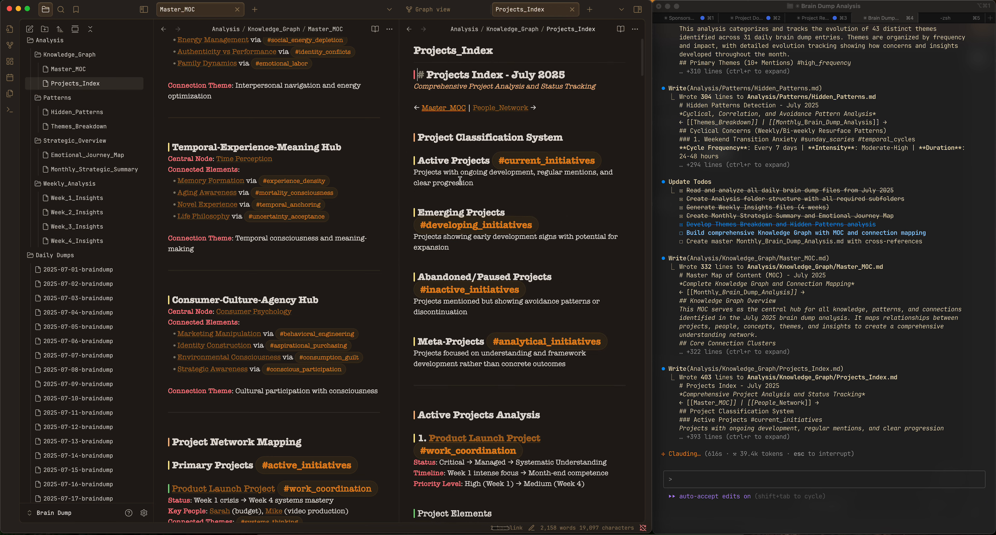
pyautogui.scroll(-3, 456, 197)
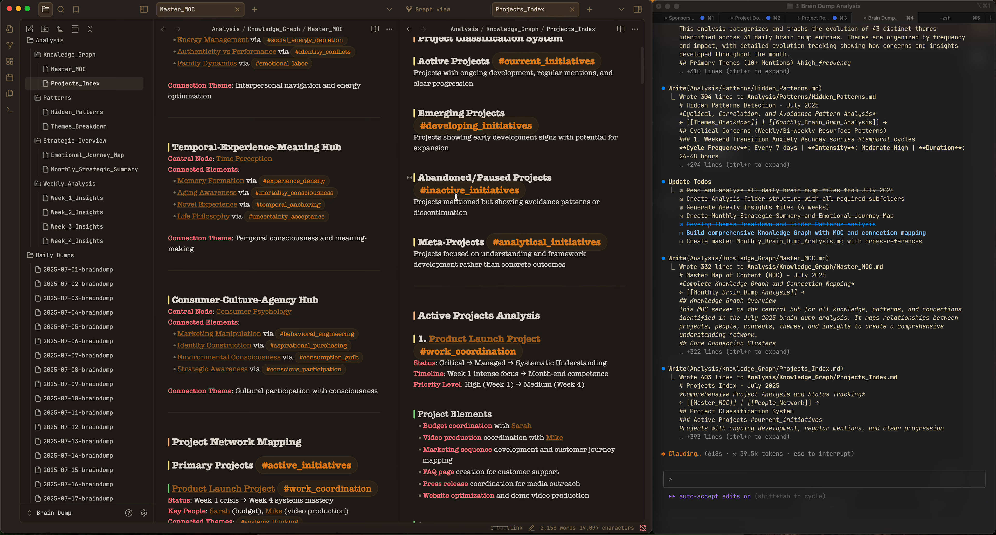
pyautogui.scroll(-5, 444, 209)
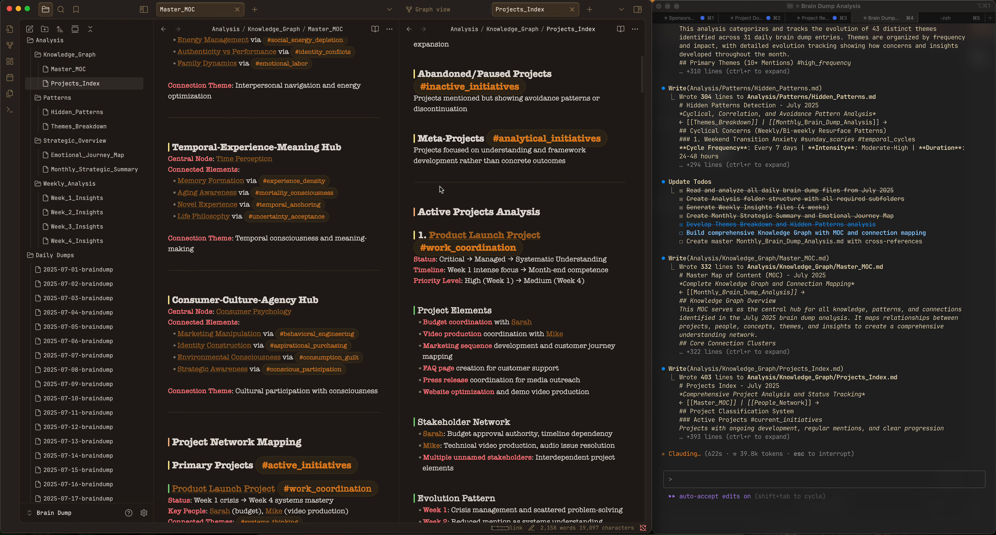
pyautogui.scroll(-5, 442, 190)
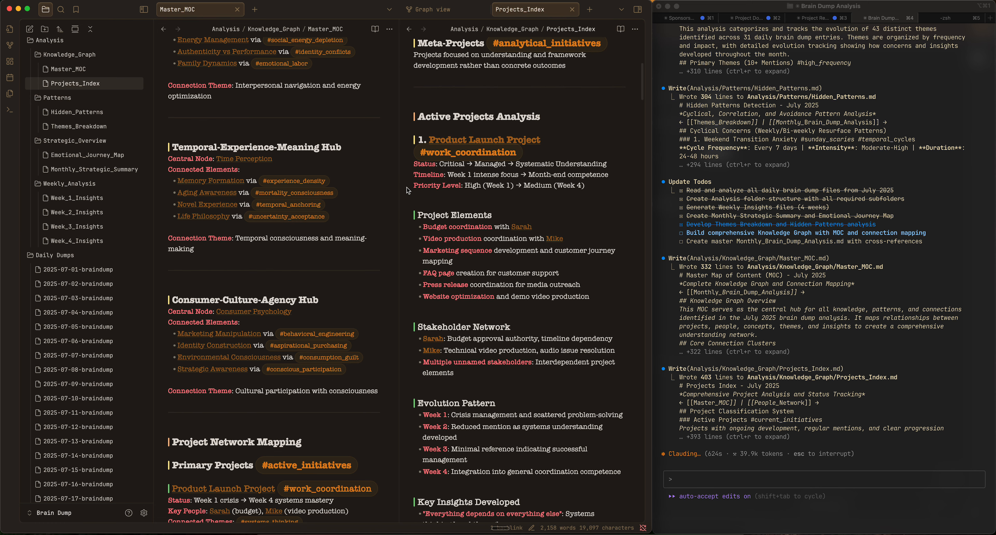
pyautogui.scroll(-3, 407, 189)
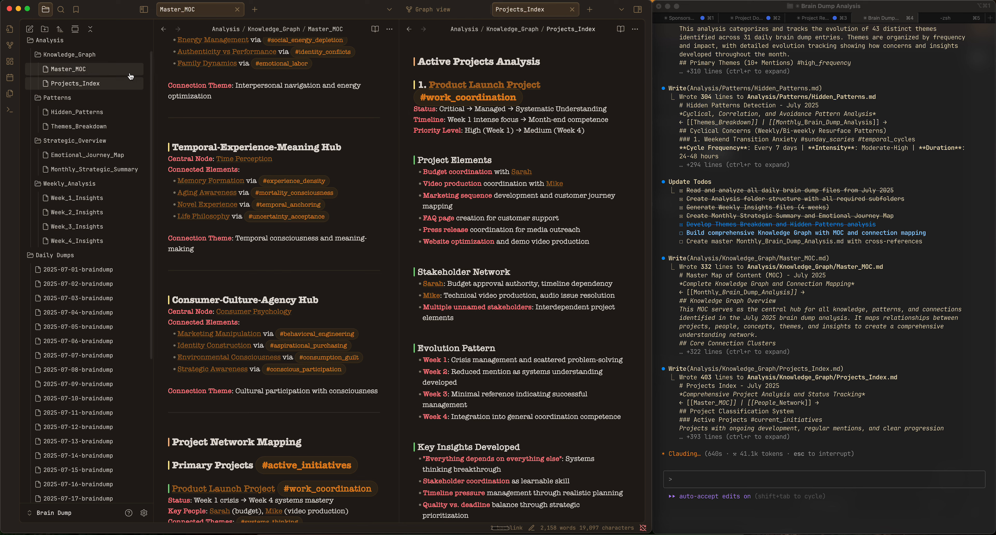
# Step: Open the graph view in place of Projects_Index and examine the Master_MOC node's connections up close and within the whole graph
pyautogui.click(582, 75)
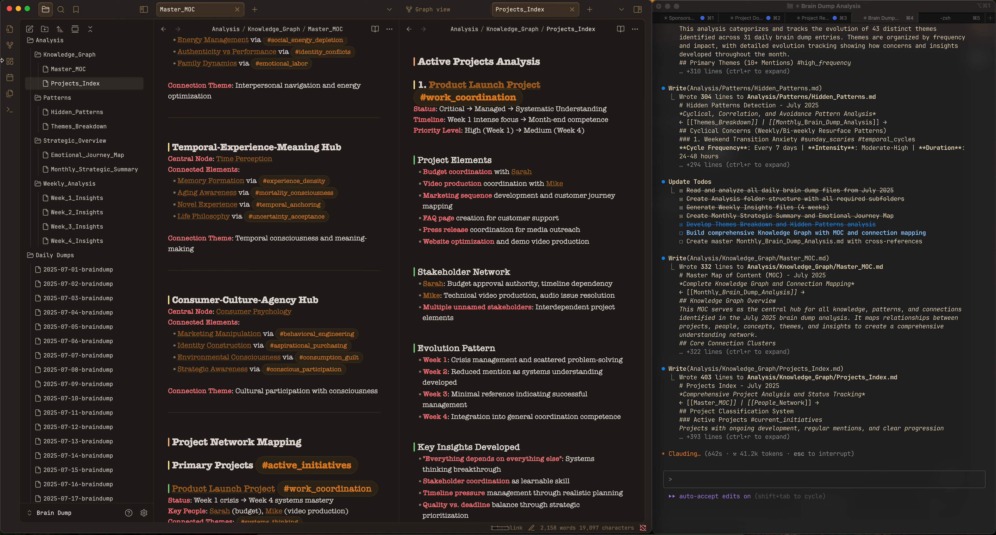
pyautogui.click(10, 45)
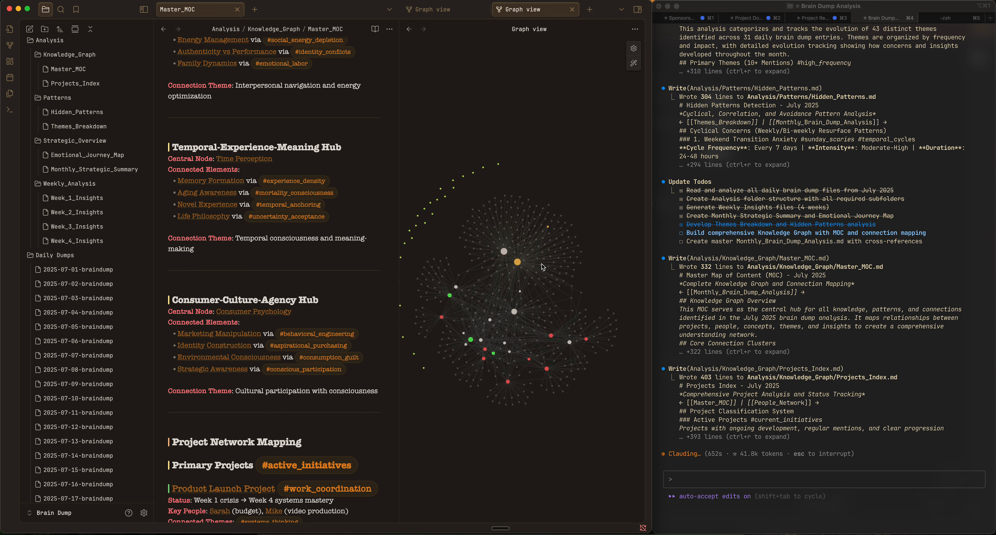
pyautogui.scroll(3, 541, 266)
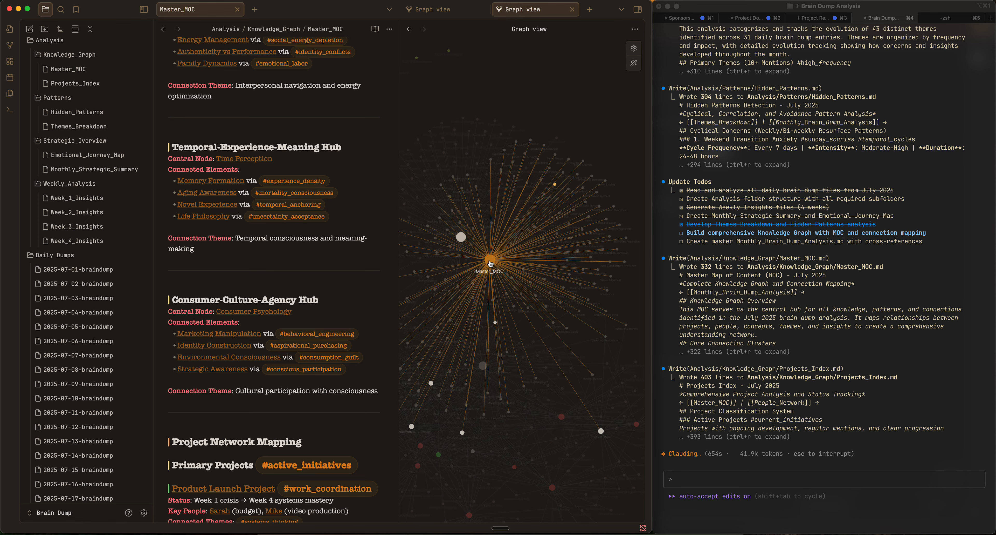
pyautogui.scroll(5, 491, 263)
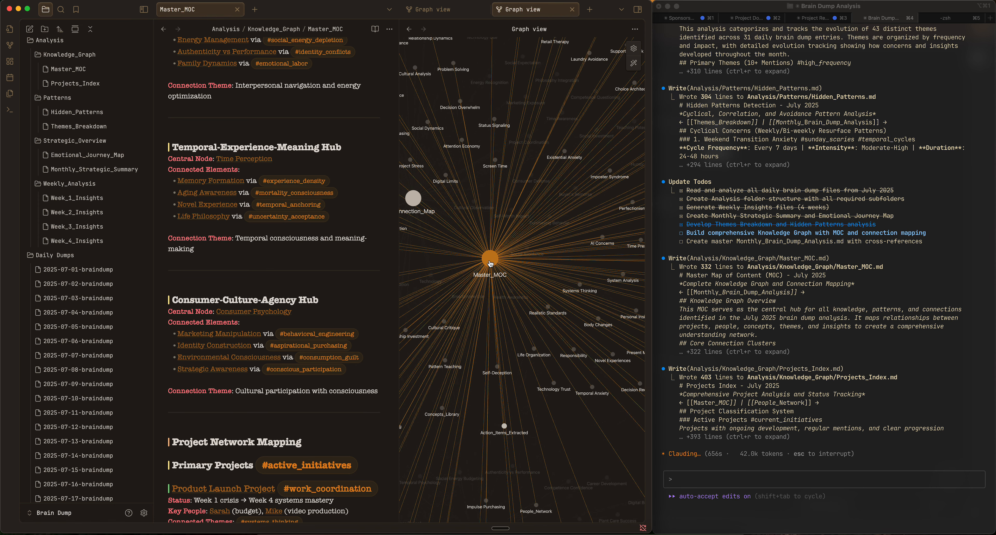
pyautogui.scroll(2, 494, 262)
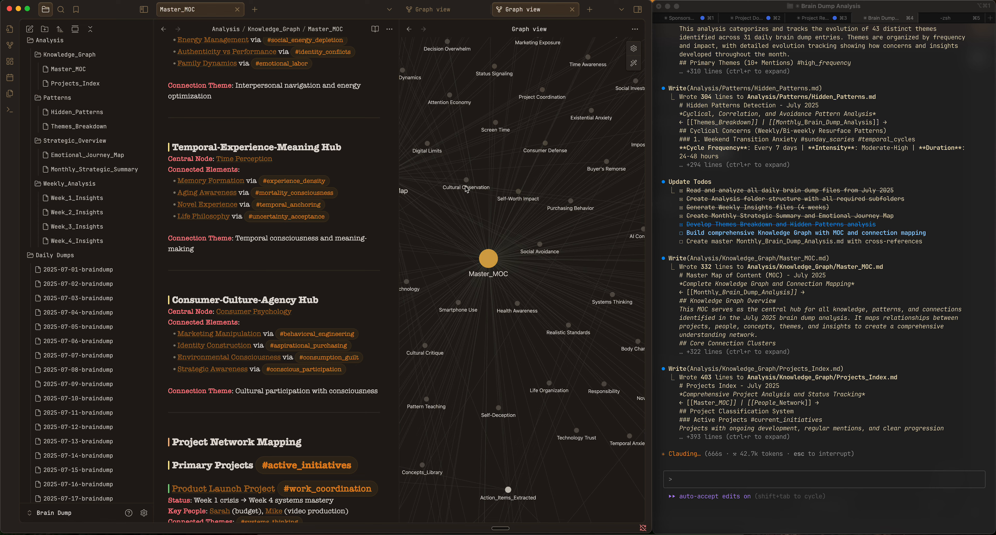
pyautogui.scroll(-5, 511, 221)
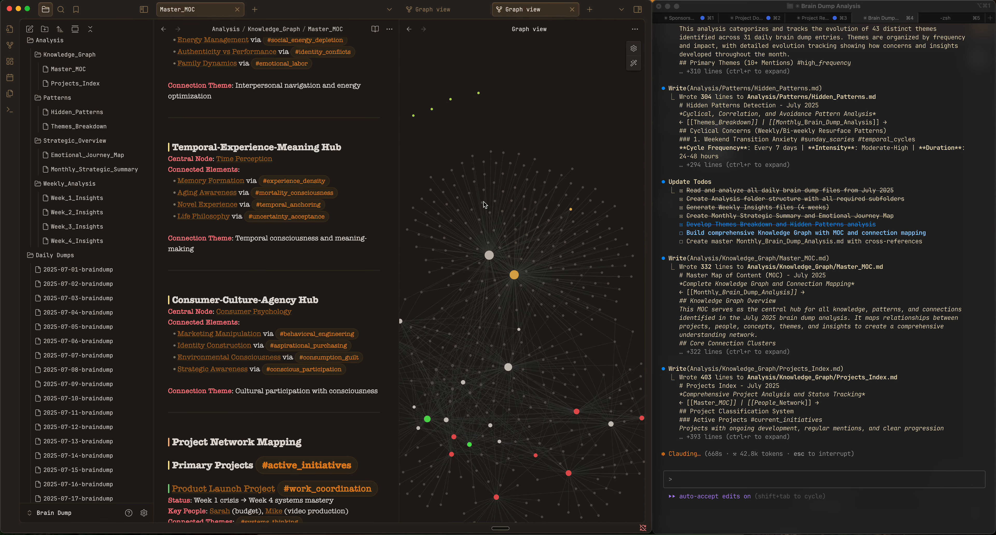
pyautogui.scroll(-3, 492, 247)
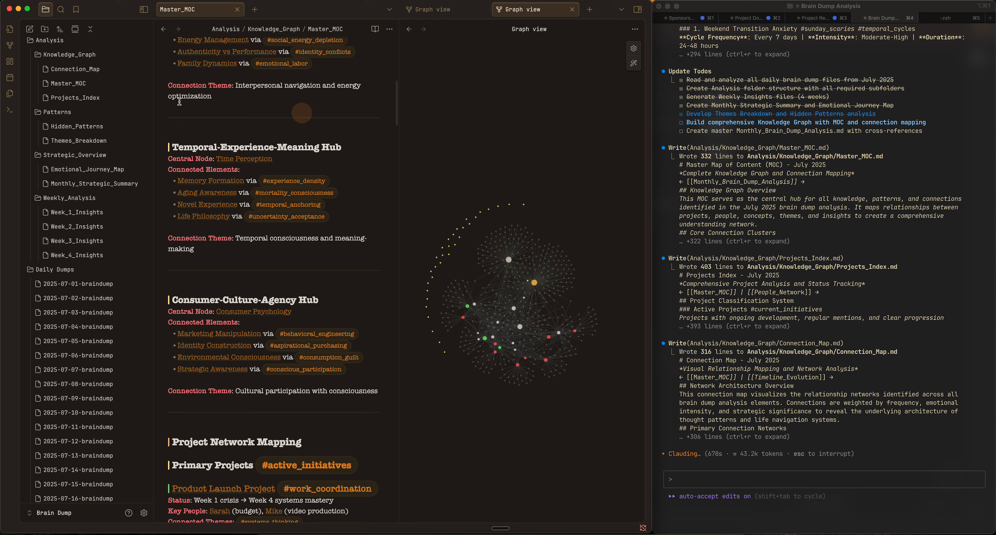
# Step: Open the Connection_Map note and read its Network Architecture Overview and the Core Network 1 to 4 diagrams under Primary Connection Networks
pyautogui.click(82, 71)
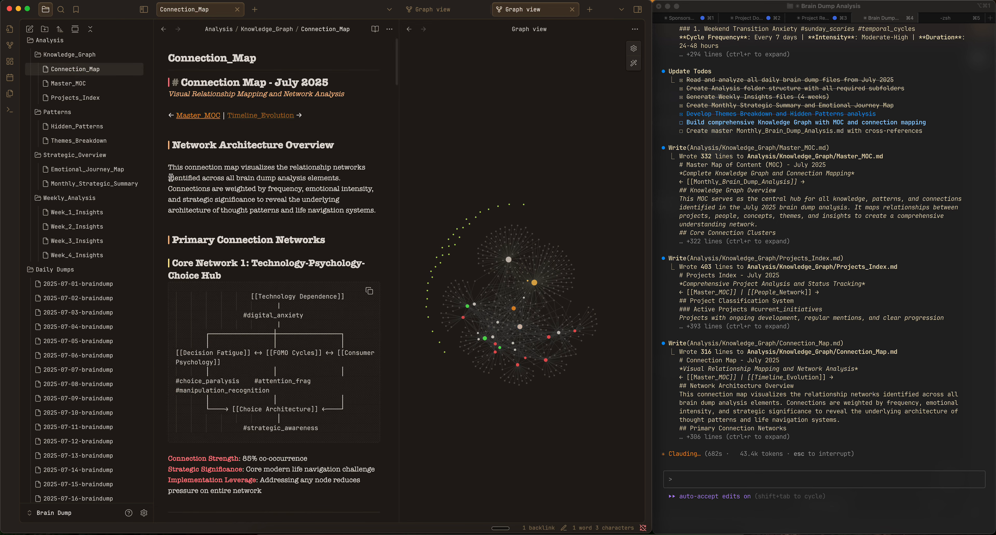
pyautogui.scroll(-5, 169, 240)
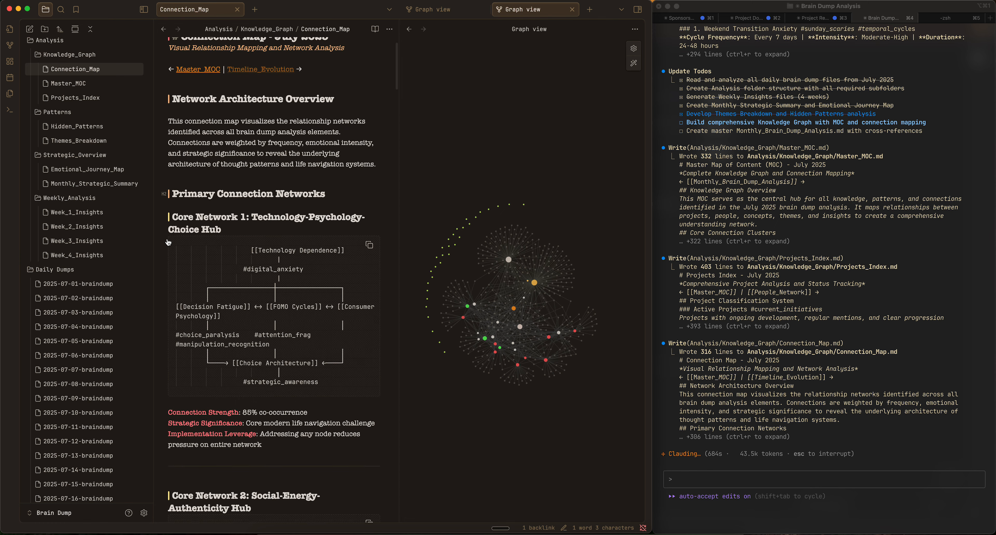
pyautogui.scroll(-4, 168, 240)
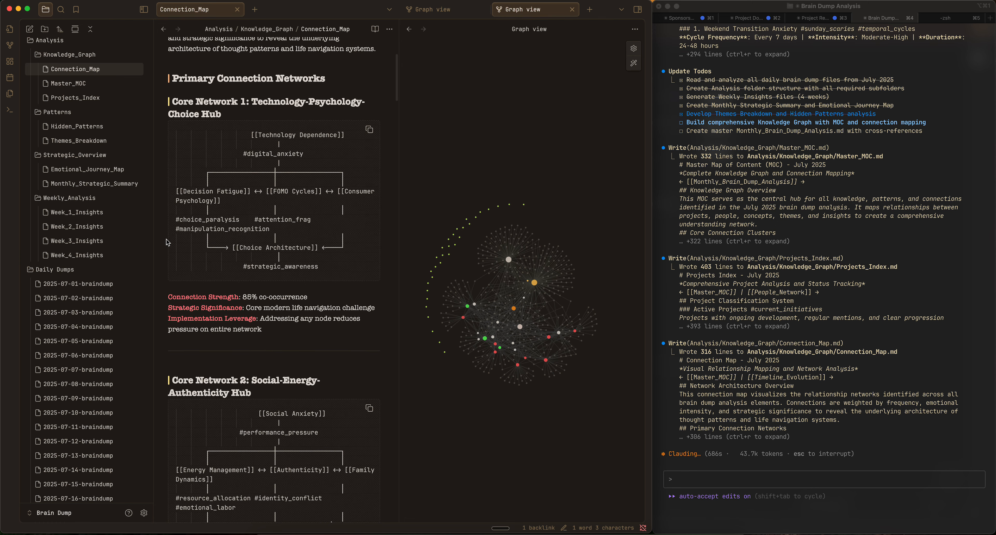
pyautogui.scroll(-2, 152, 297)
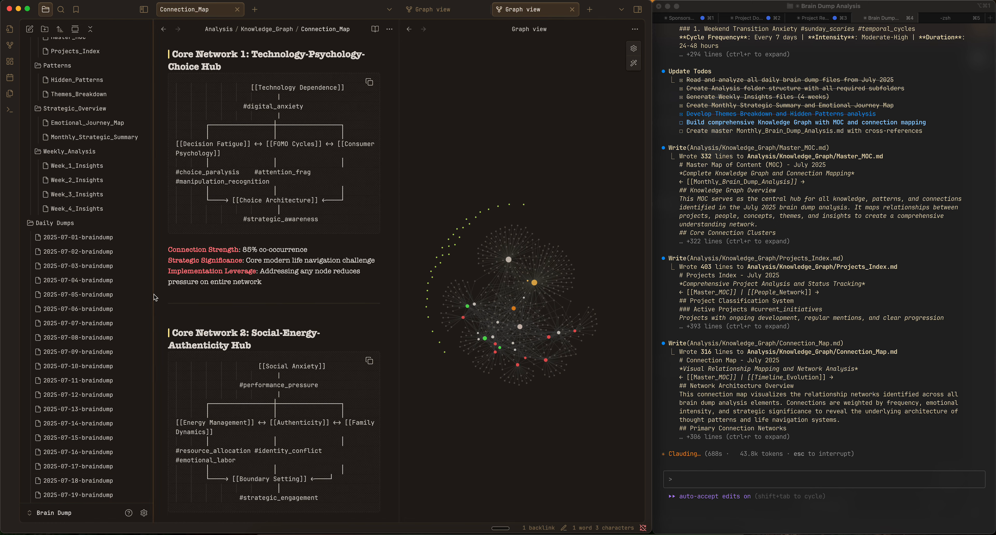
pyautogui.scroll(-4, 164, 295)
pyautogui.scroll(-1, 163, 295)
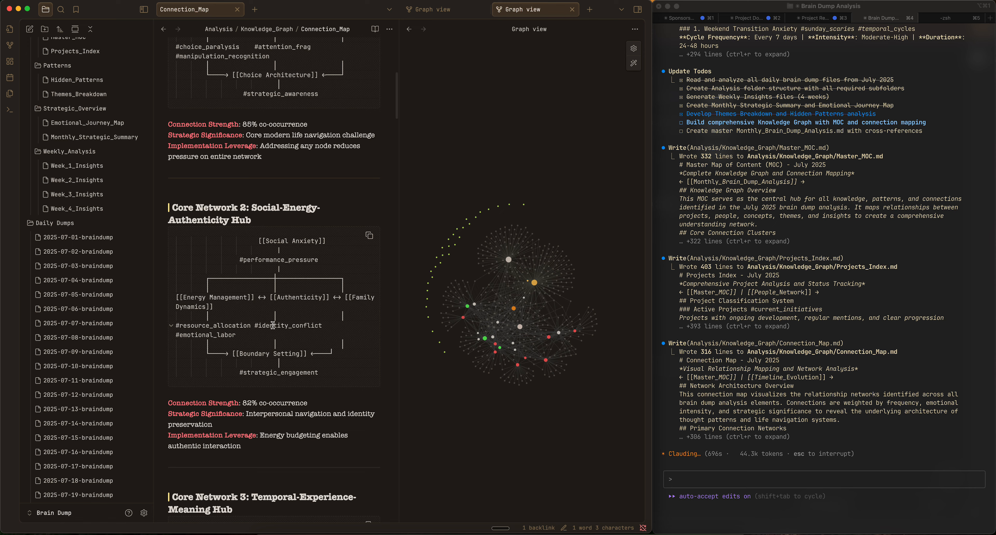
pyautogui.scroll(-8, 274, 324)
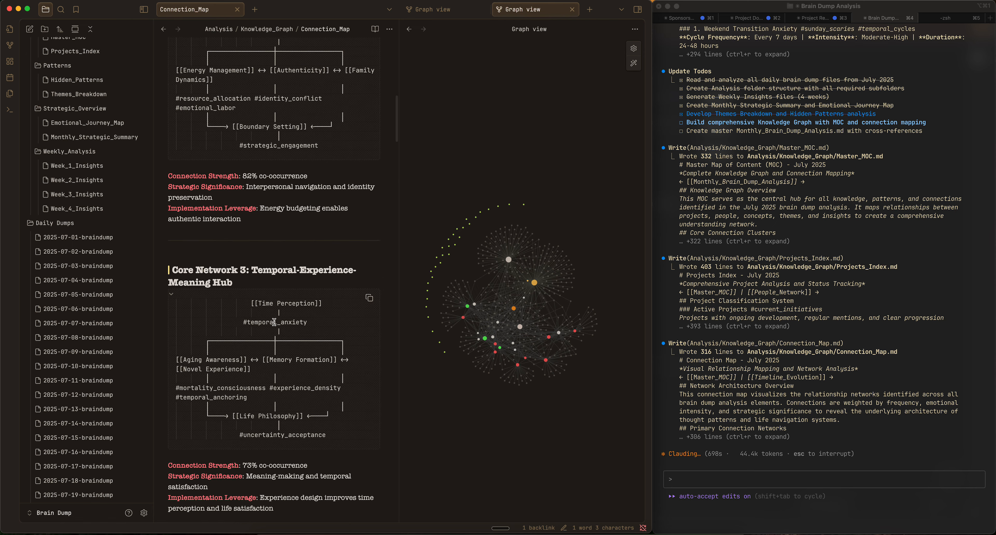
pyautogui.scroll(-4, 279, 317)
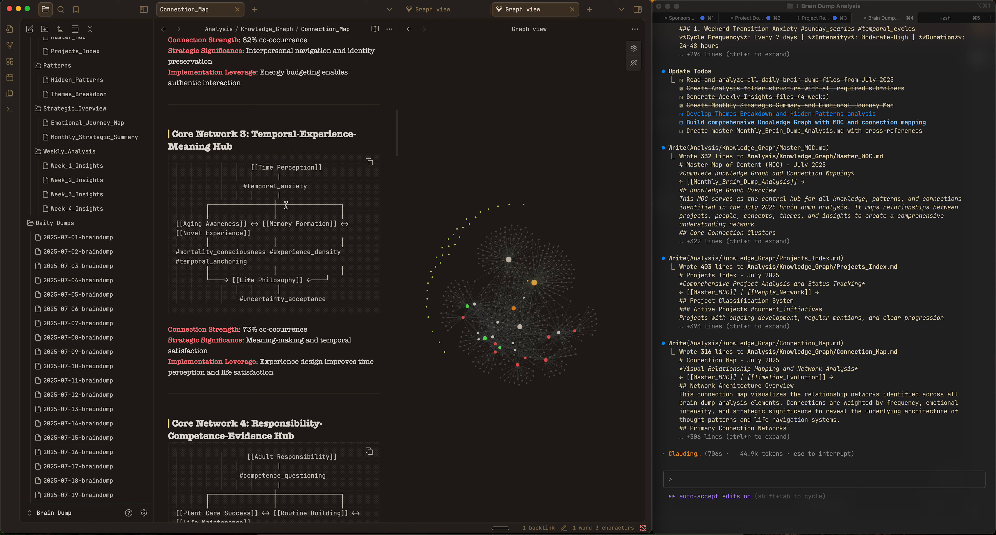
pyautogui.scroll(3, 127, 205)
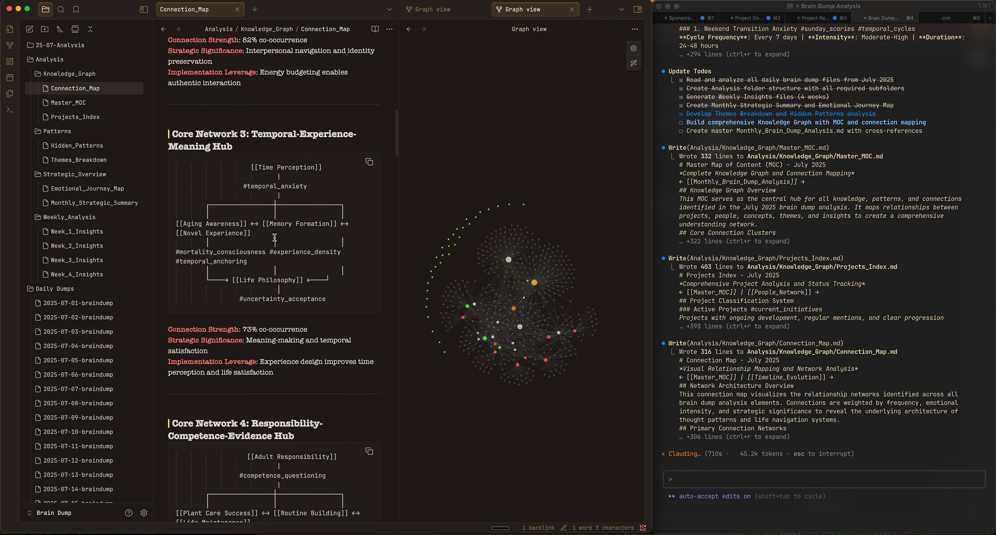
pyautogui.scroll(-4, 275, 238)
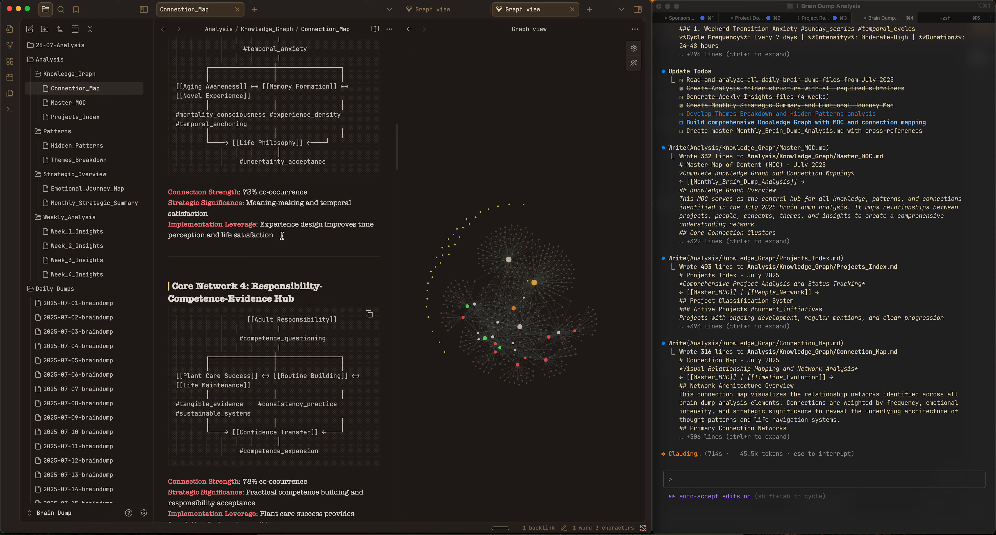
# Step: Examine the connections of the Week_4_Insights, Hidden_Patterns and Projects_Index nodes in the graph and check Claude Code's progress
pyautogui.click(519, 295)
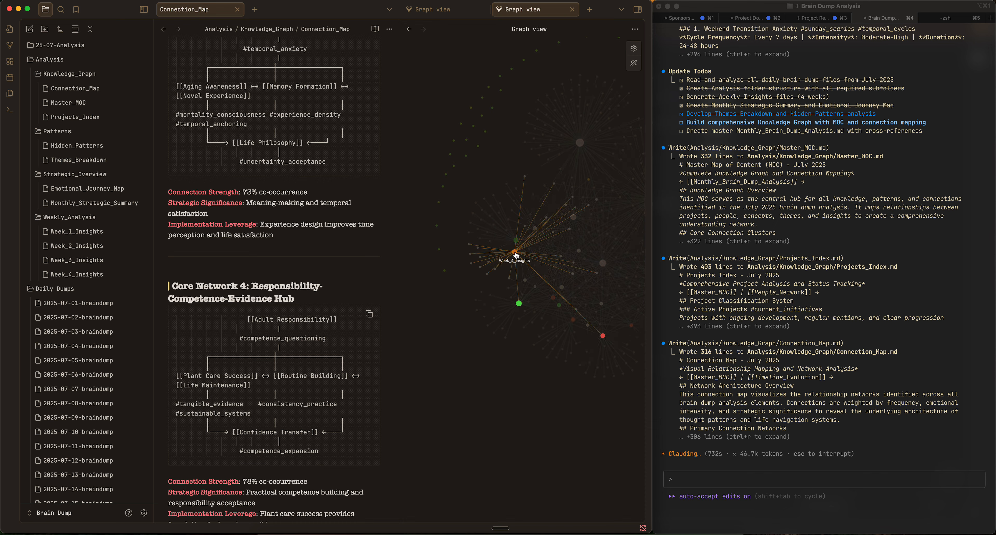
pyautogui.scroll(5, 510, 271)
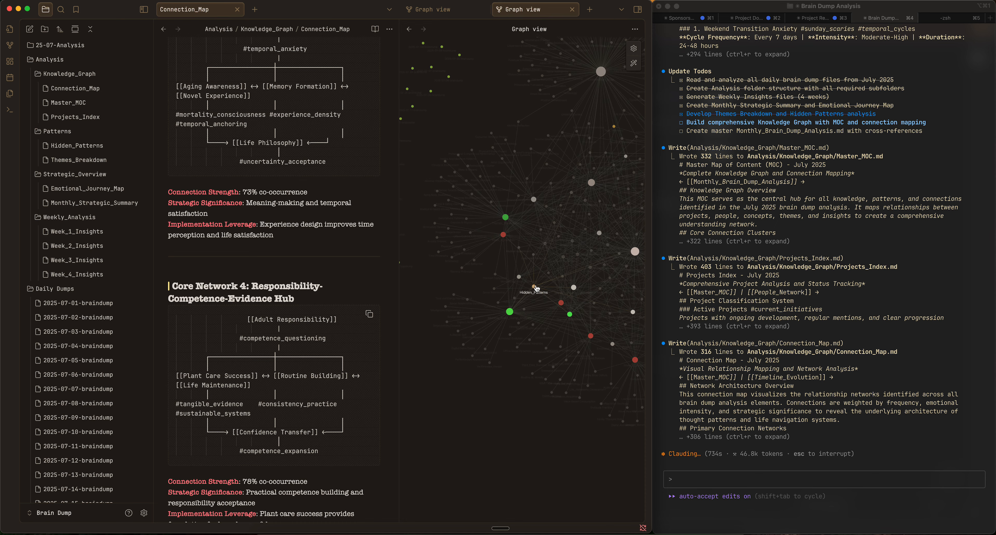
pyautogui.scroll(-5, 503, 278)
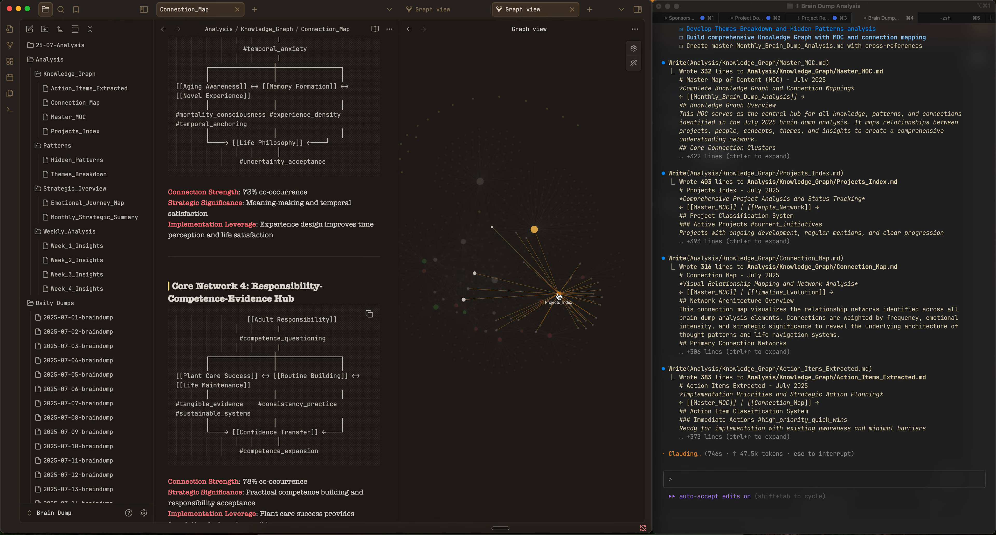
pyautogui.click(729, 343)
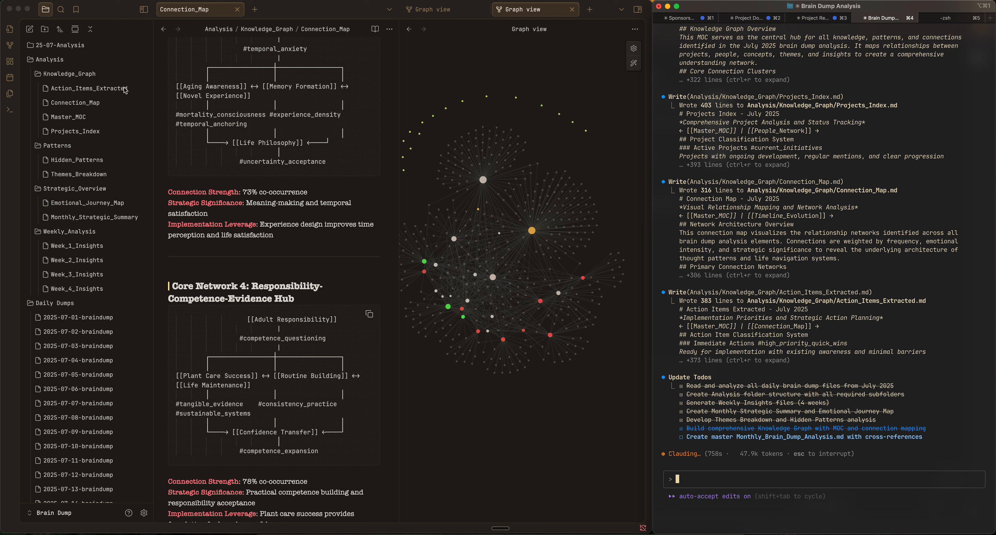
# Step: Open the Action_Items_Extracted note and read its classification system and the Digital Boundary Implementation tasks, metrics and strategy under Immediate Actions
pyautogui.click(161, 180)
pyautogui.click(93, 89)
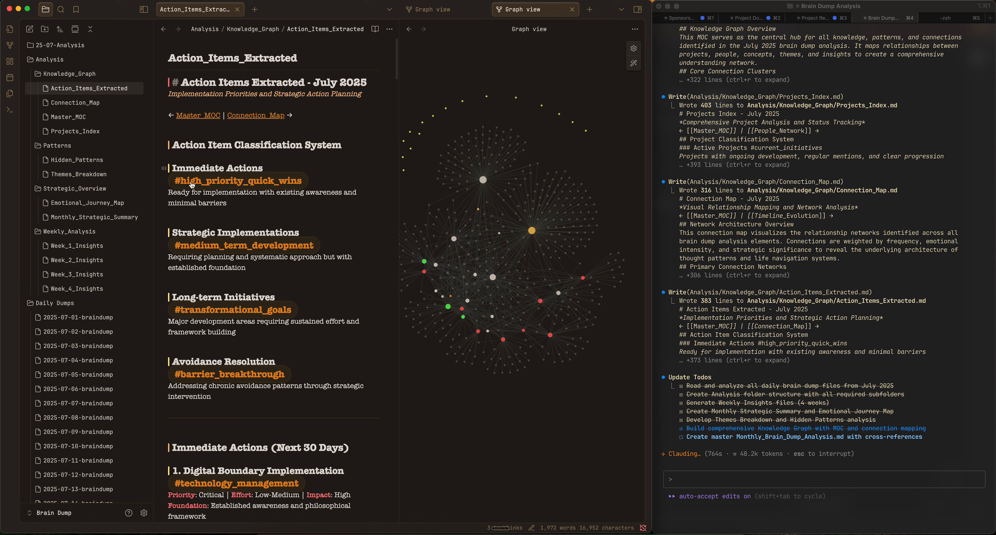
pyautogui.scroll(-8, 220, 238)
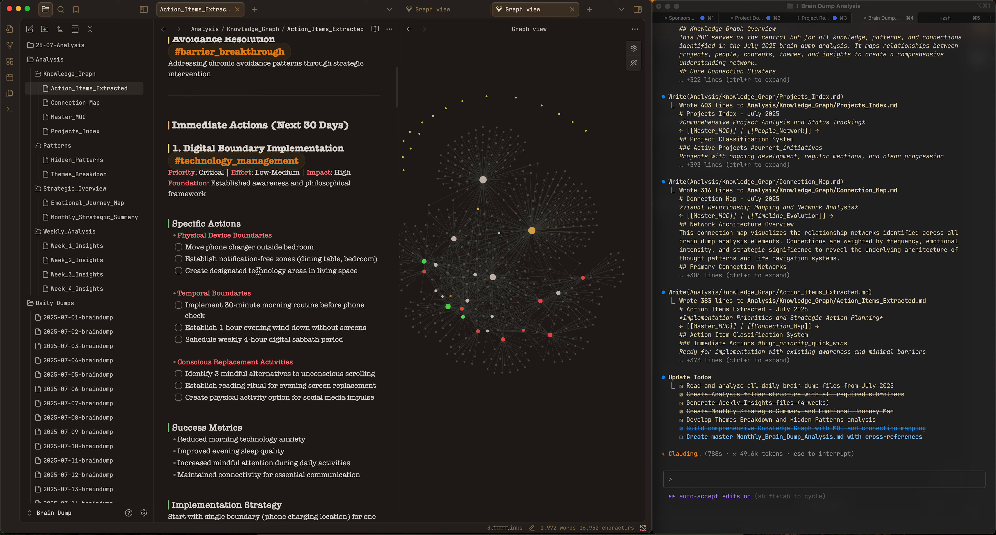
pyautogui.click(179, 249)
pyautogui.click(179, 249)
pyautogui.scroll(-3, 172, 259)
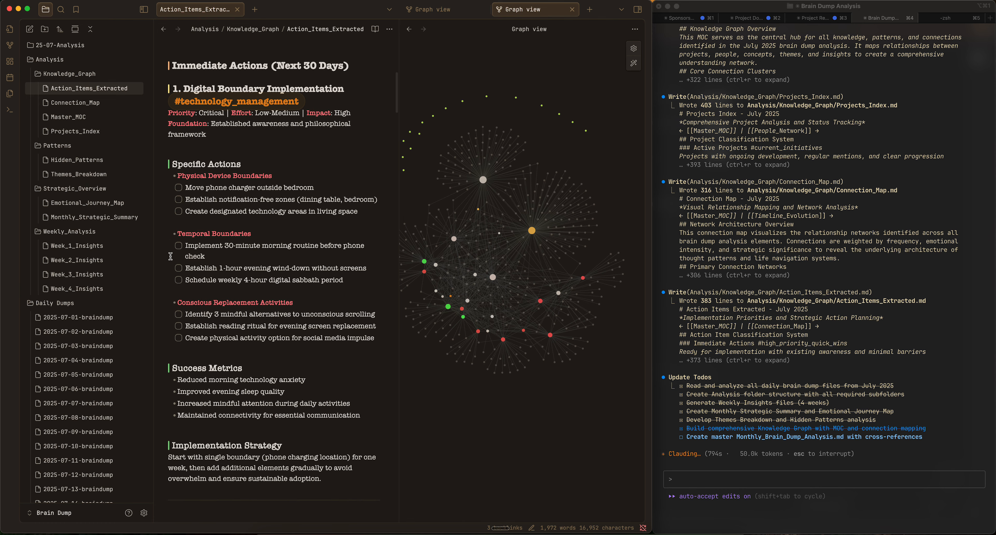
pyautogui.scroll(-5, 170, 257)
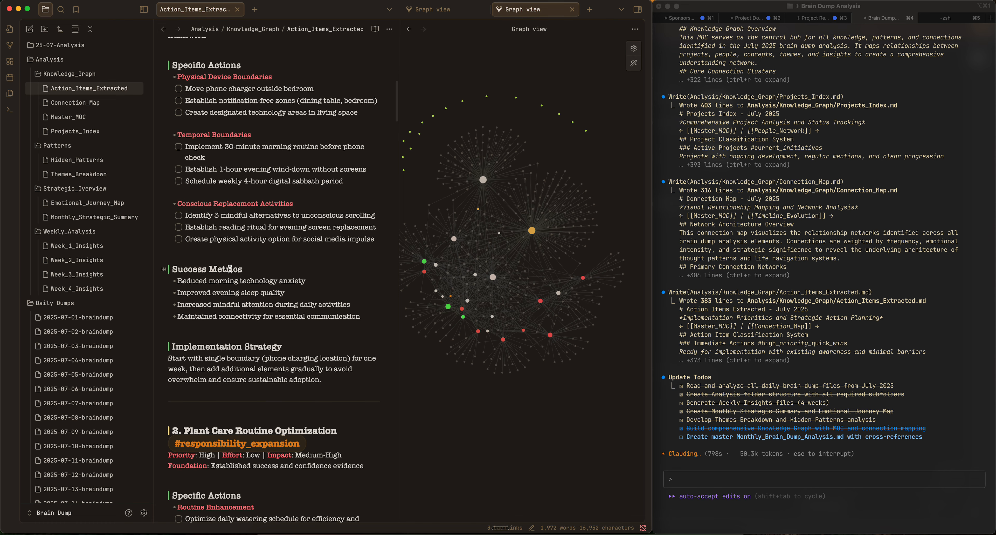
pyautogui.scroll(6, 238, 349)
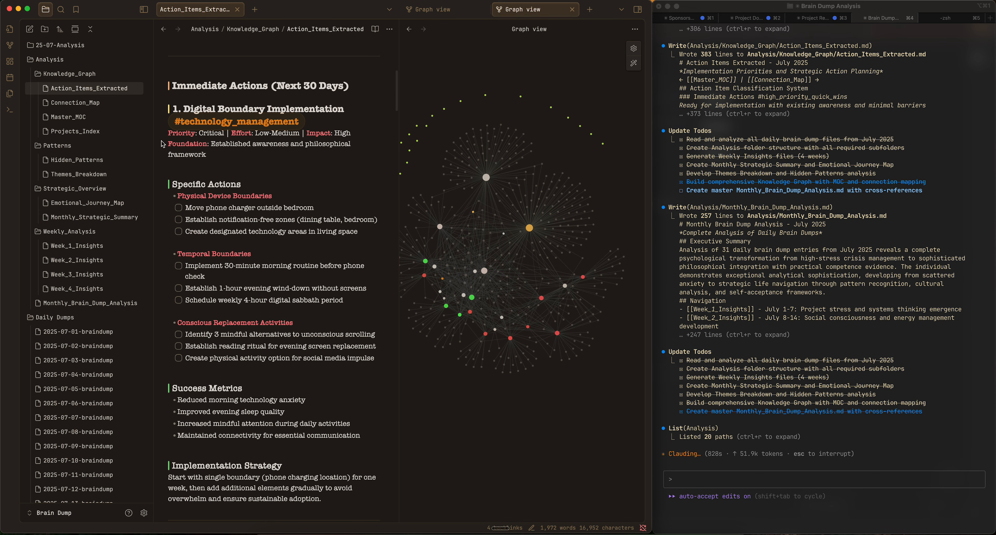
# Step: Review Claude Code's delivered structure and key discoveries, and open the Monthly_Brain_Dump_Analysis note in Obsidian
pyautogui.click(707, 248)
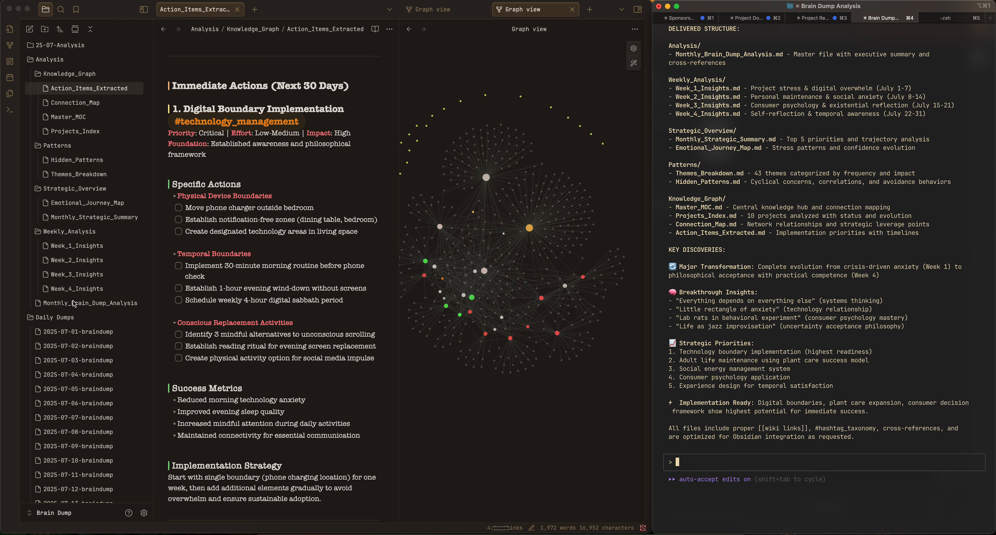
pyautogui.click(160, 309)
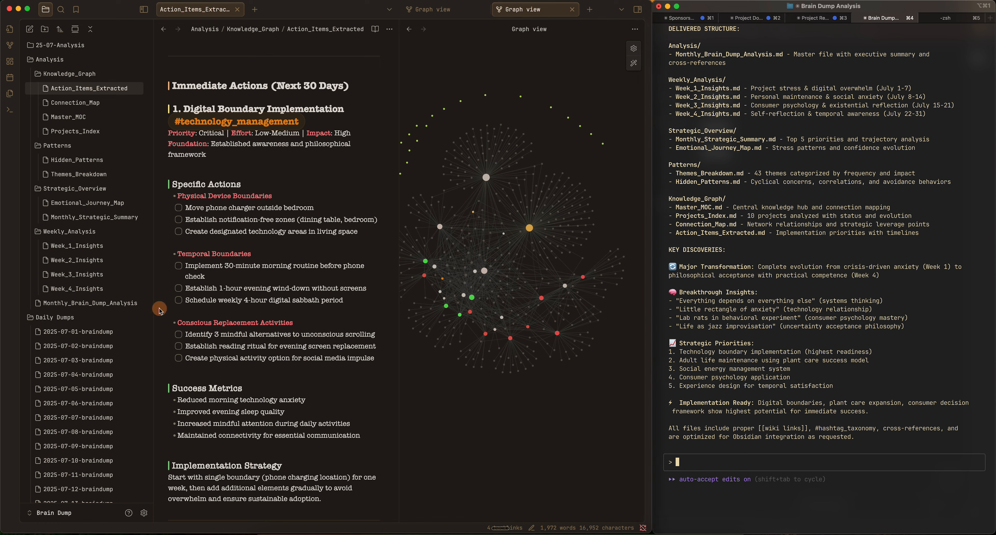
pyautogui.click(102, 306)
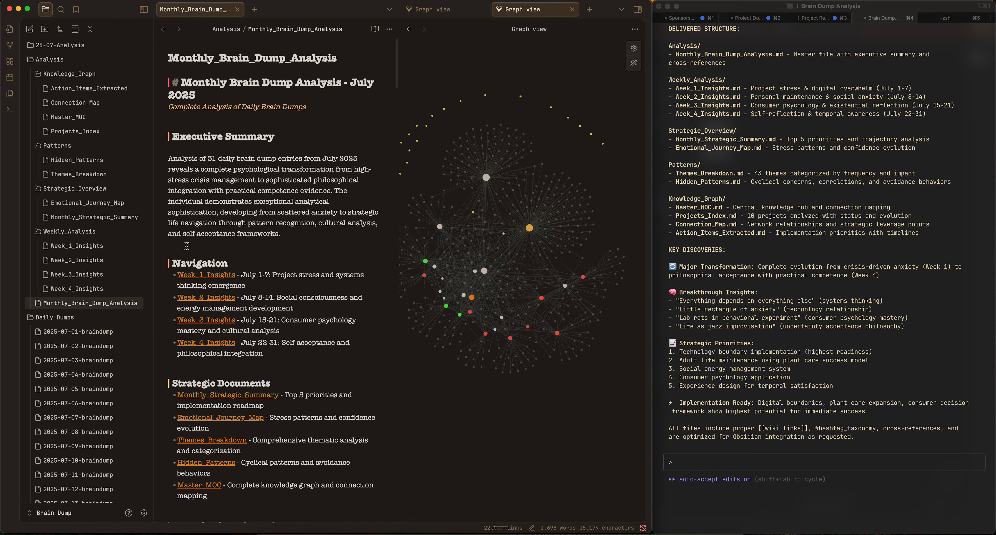
# Step: Read the Executive Summary, Navigation, Strategic Documents and Primary Themes sections of the Monthly_Brain_Dump_Analysis note
pyautogui.scroll(-2, 209, 186)
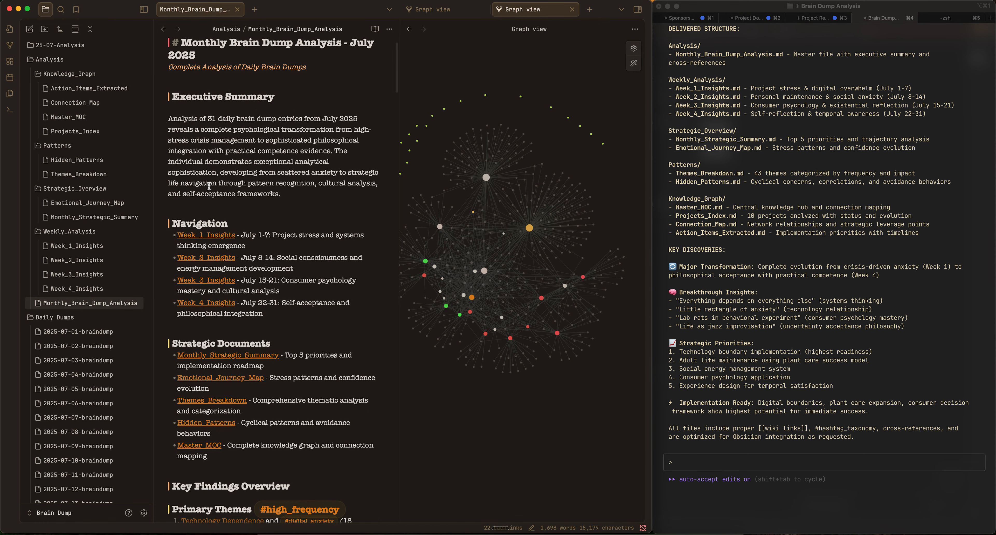
pyautogui.scroll(-1, 205, 219)
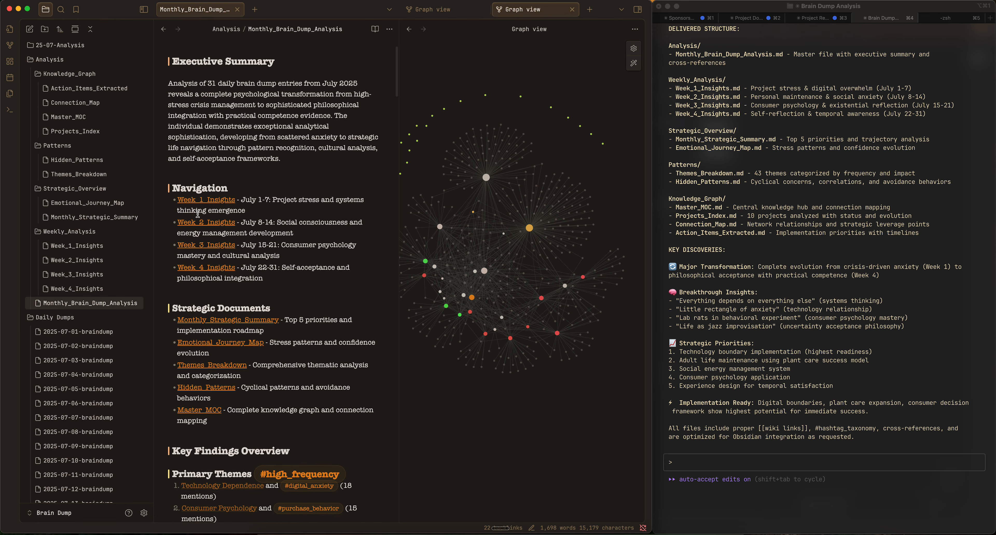
pyautogui.scroll(-4, 207, 251)
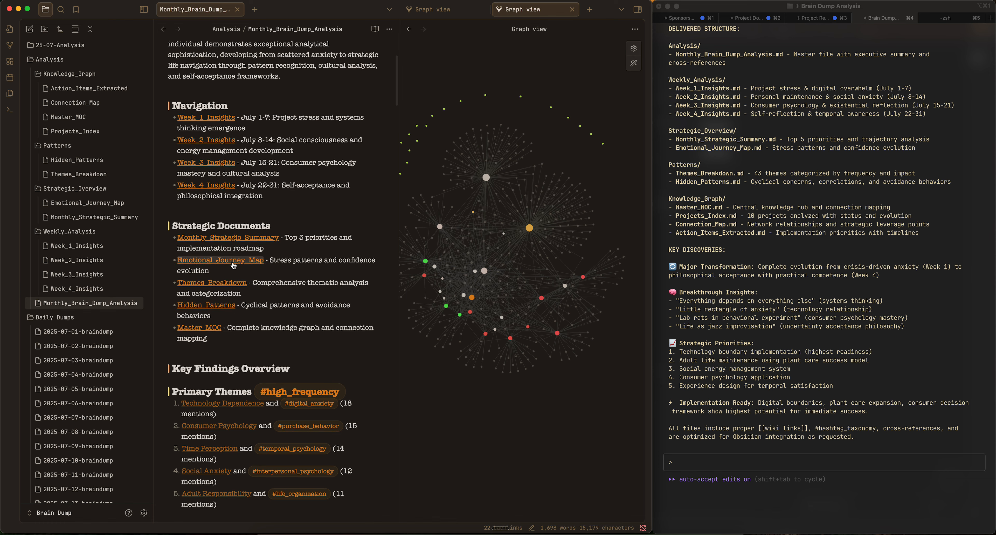
pyautogui.scroll(-2, 226, 257)
pyautogui.scroll(-4, 222, 251)
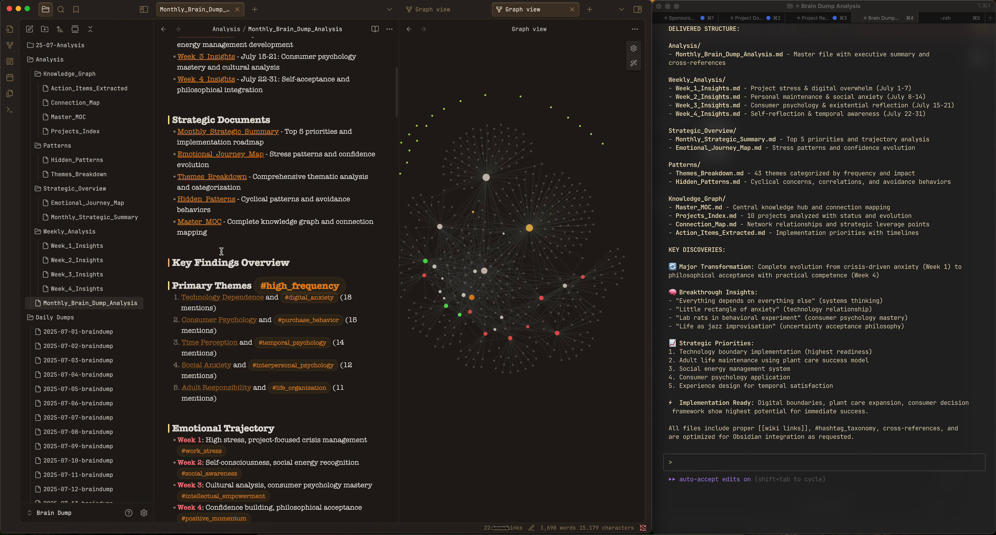
pyautogui.scroll(-3, 186, 267)
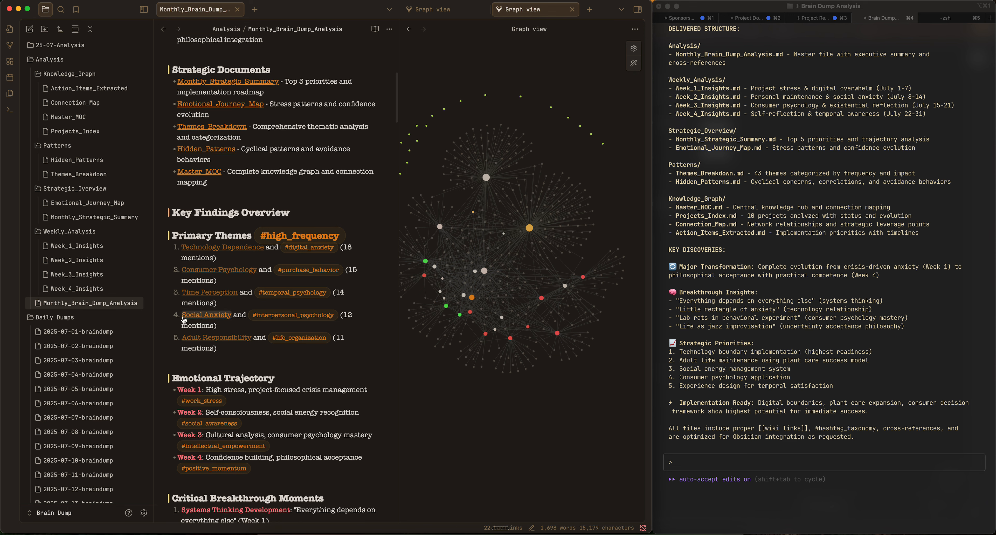
# Step: Read the note's Emotional Trajectory, Critical Breakthrough Moments and Top 5 Strategic Focus Areas sections
pyautogui.scroll(-6, 218, 306)
pyautogui.scroll(-5, 217, 307)
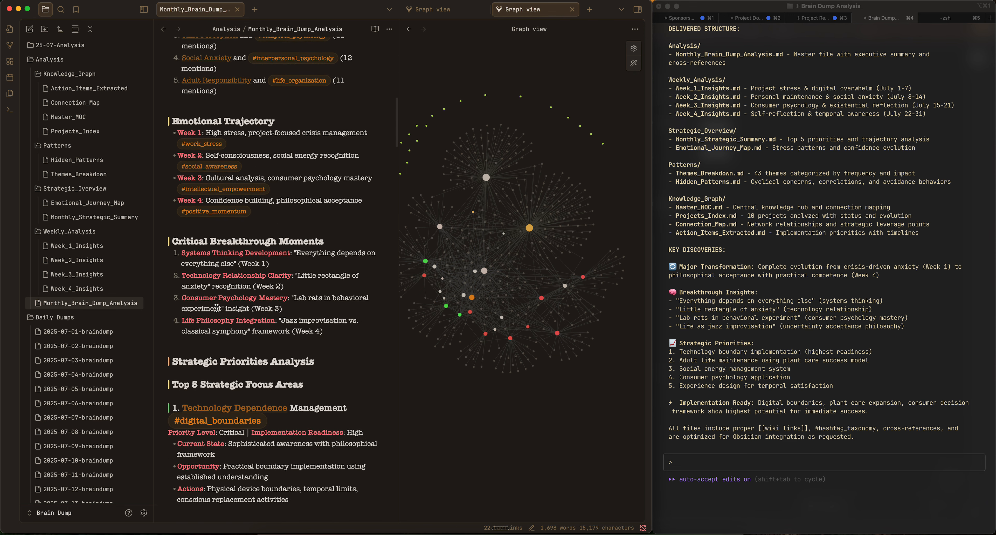
pyautogui.scroll(-2, 249, 305)
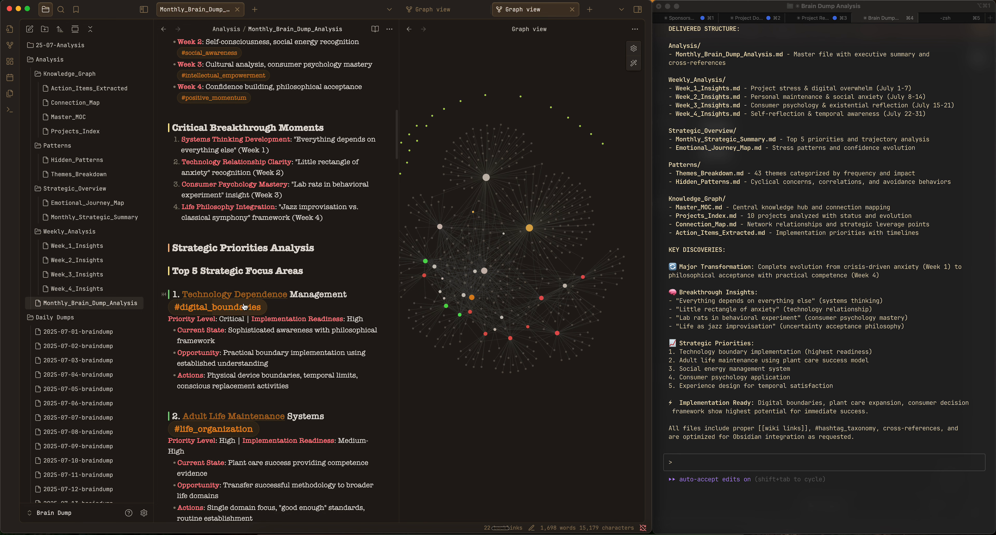
pyautogui.scroll(-8, 239, 277)
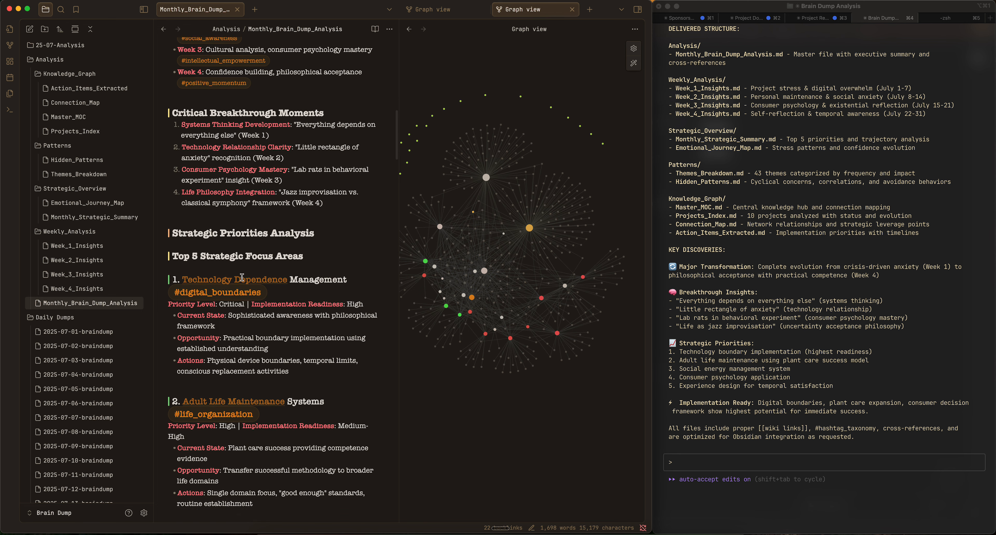
pyautogui.scroll(-14, 242, 277)
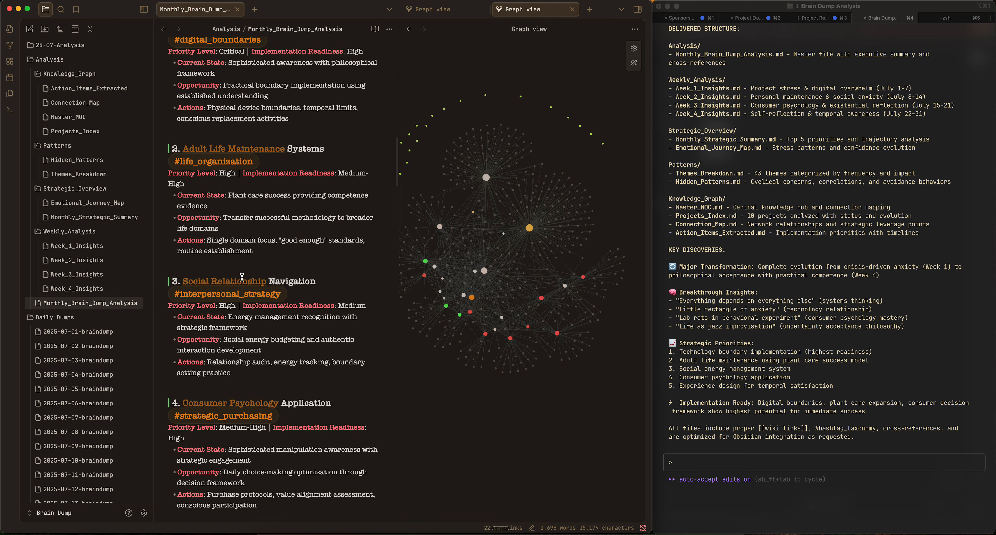
pyautogui.scroll(-1, 242, 278)
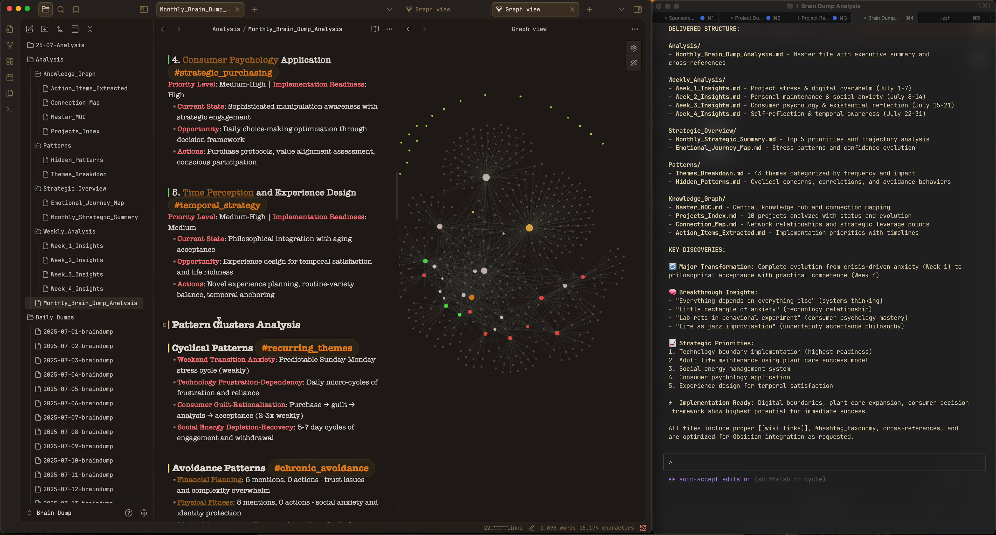
# Step: Fold the Pattern Clusters Analysis, Knowledge Graph Integration, Four-Phase Evolution and Implementation Strategy sections, leaving Emotional Journey Transformation expanded
pyautogui.click(164, 325)
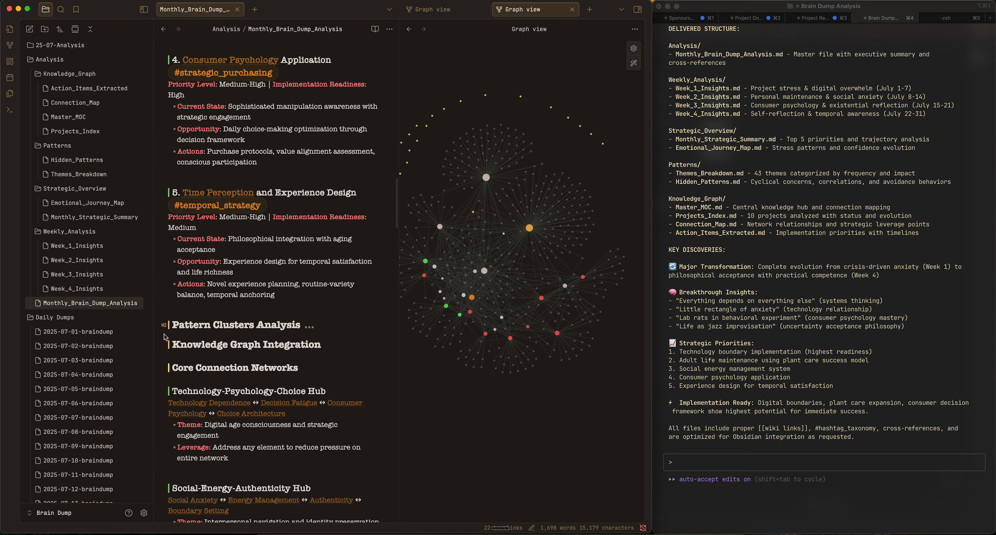
pyautogui.click(164, 345)
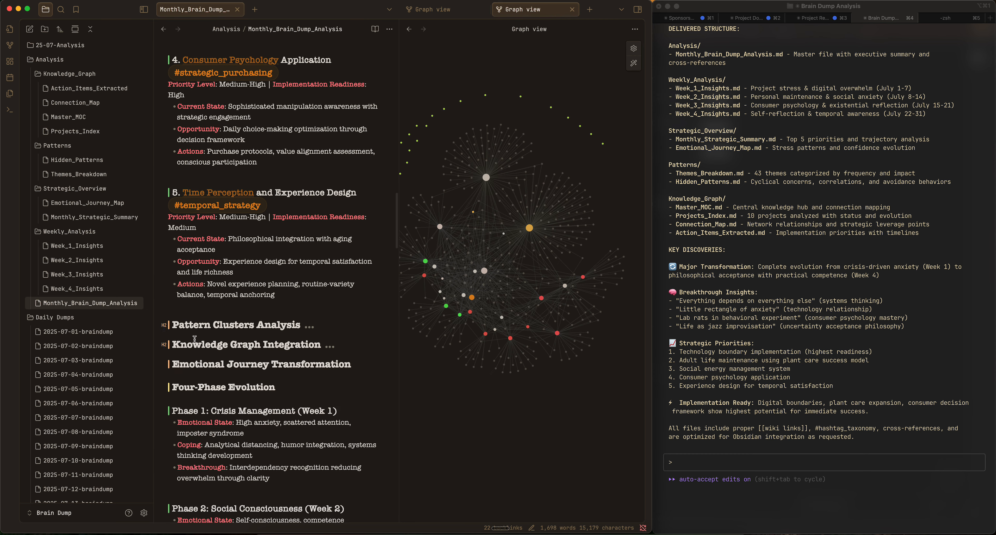
pyautogui.click(164, 364)
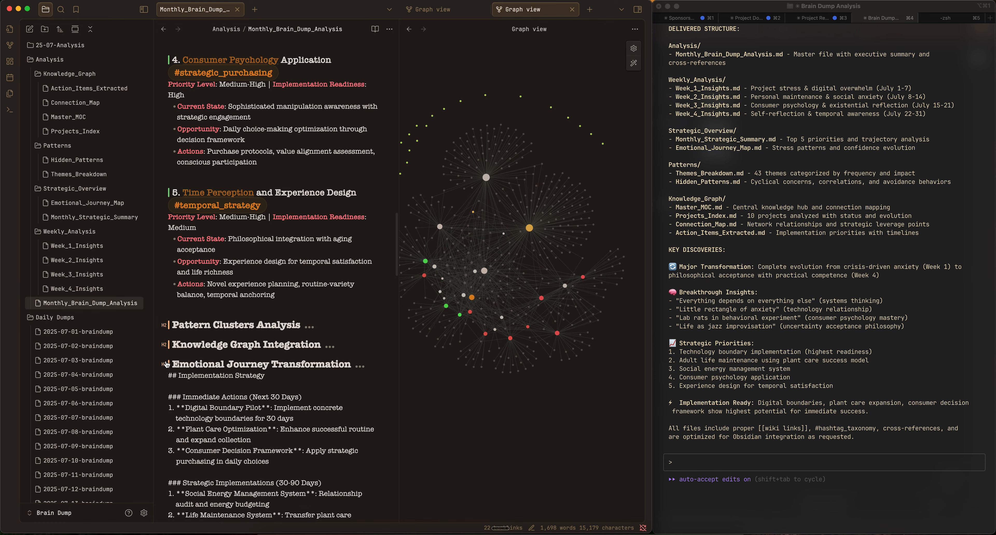
pyautogui.scroll(-3, 202, 345)
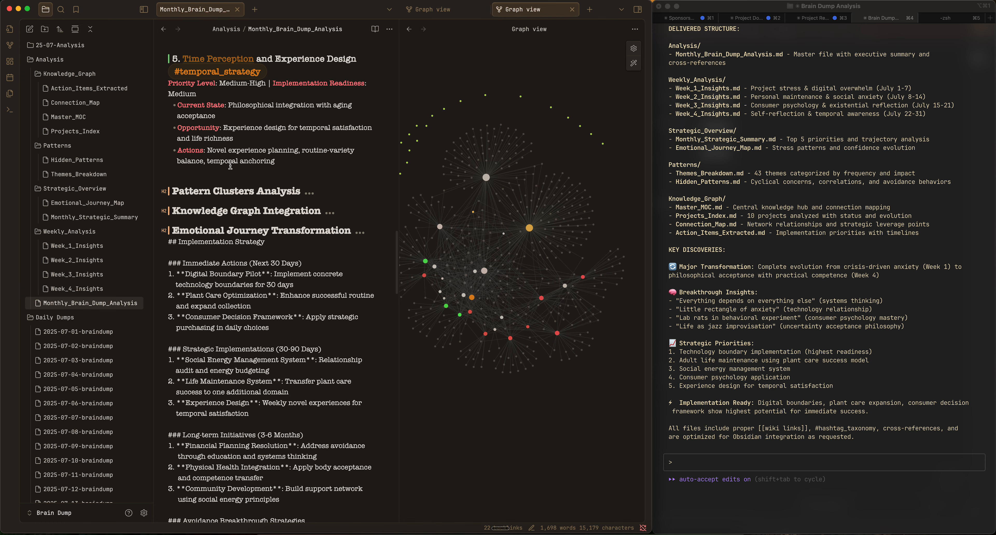
pyautogui.click(165, 231)
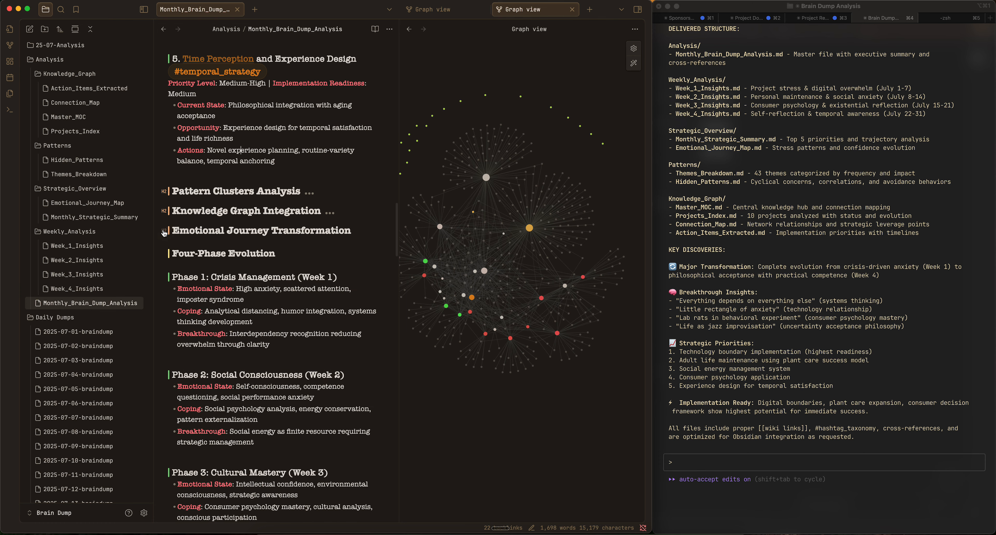
pyautogui.click(163, 253)
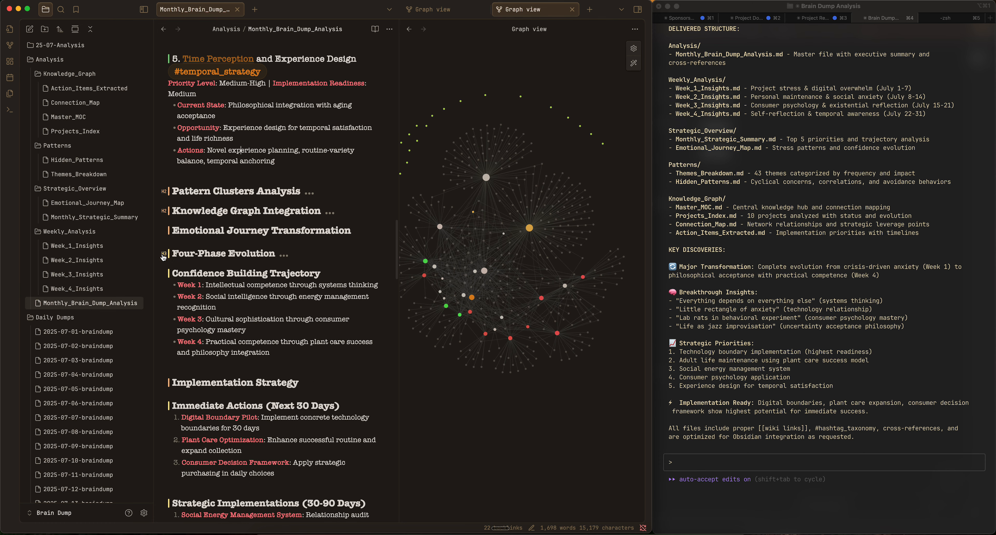
pyautogui.scroll(-4, 212, 276)
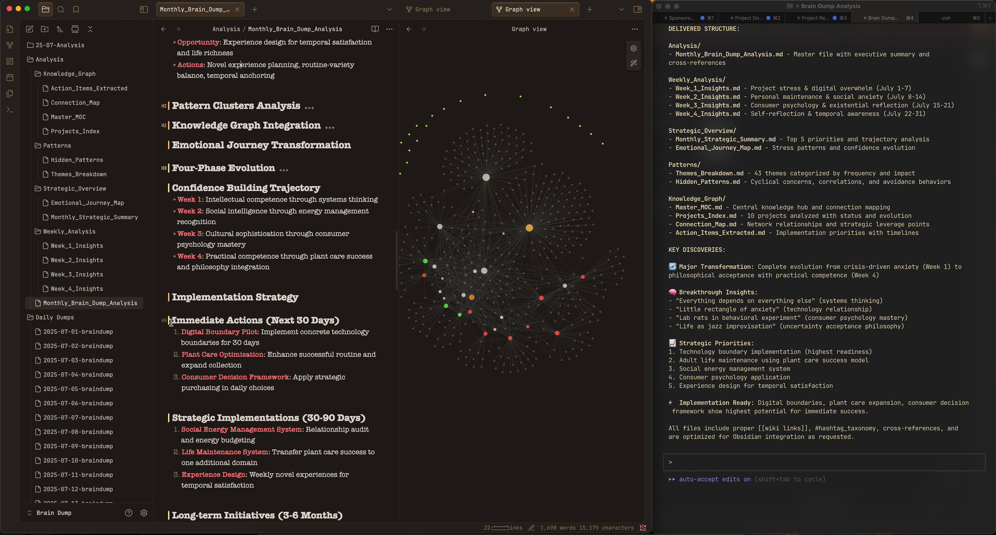
pyautogui.click(164, 297)
# Step: Read the rest of the note from Success Indicators and Metrics through Month-End Strategic Assessment and Complete File Structure Reference to Tags Taxonomy
pyautogui.scroll(-3, 215, 304)
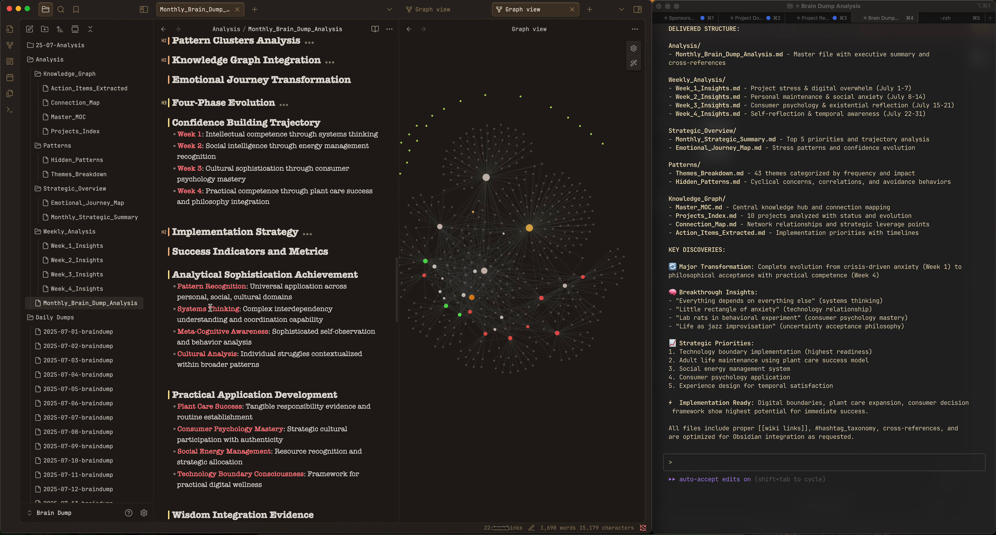
pyautogui.scroll(-12, 235, 272)
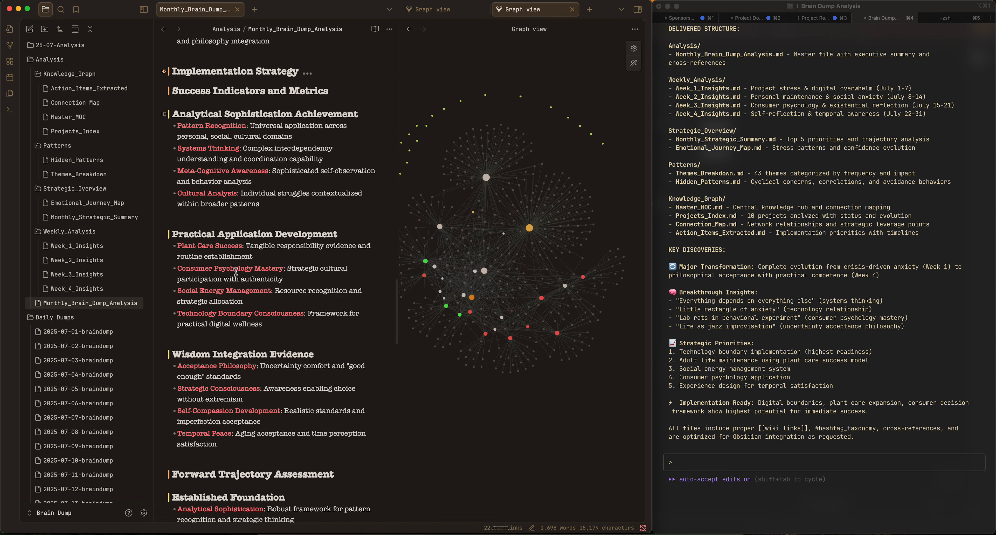
pyautogui.scroll(-7, 236, 271)
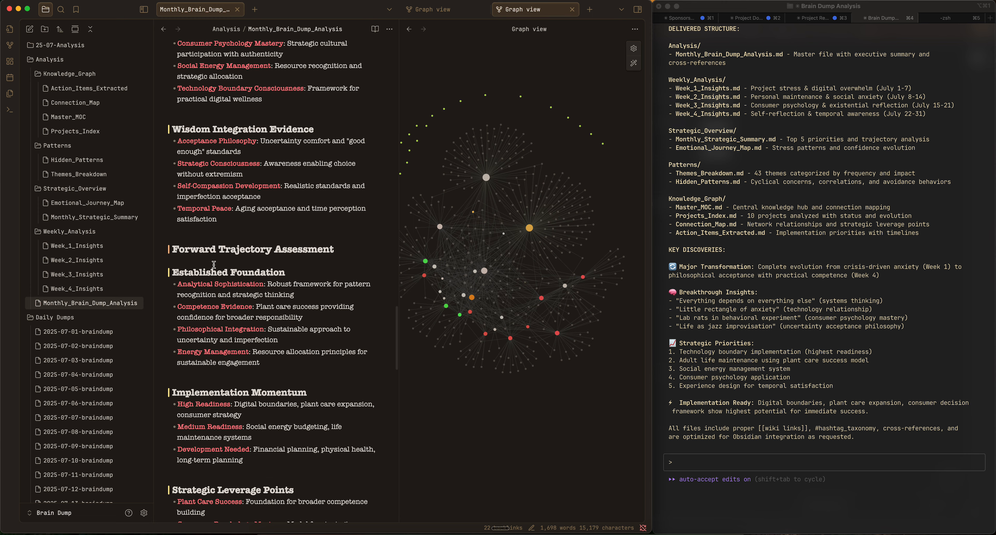
pyautogui.scroll(-20, 235, 277)
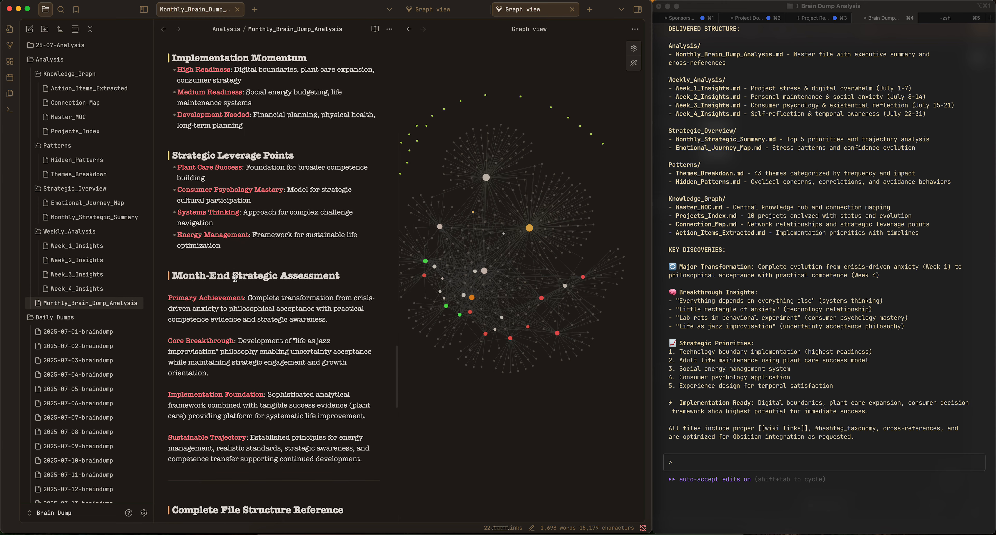
pyautogui.scroll(-14, 235, 277)
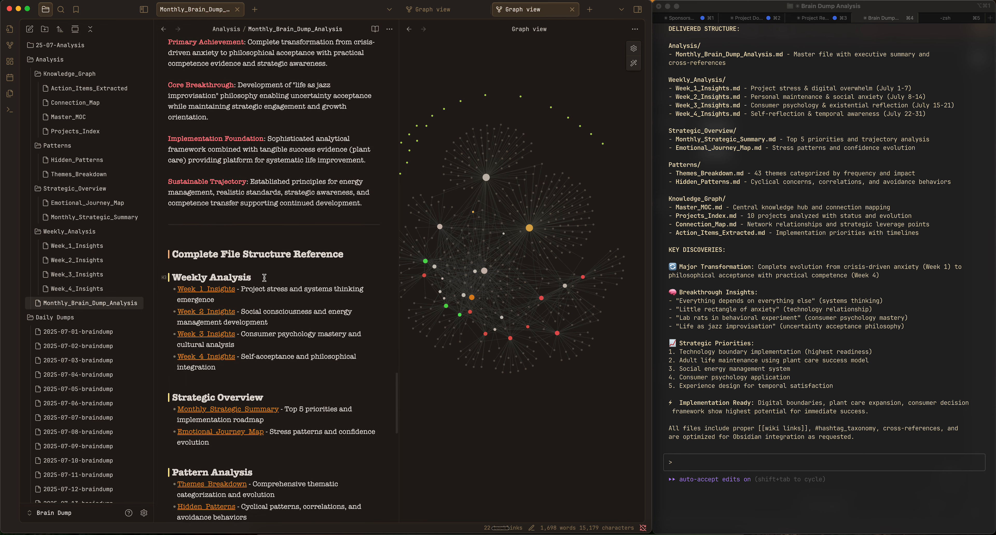
pyautogui.scroll(-6, 264, 277)
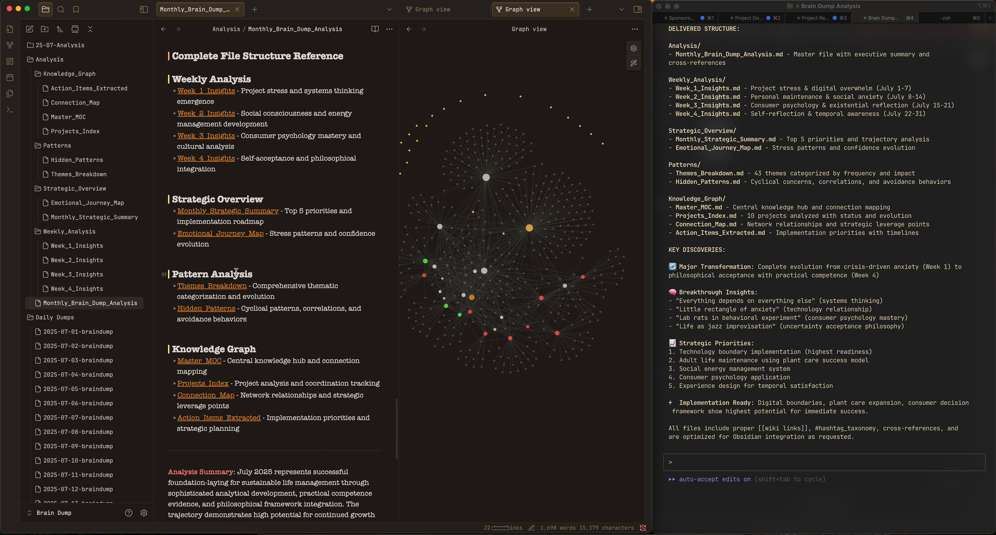
pyautogui.scroll(-20, 236, 272)
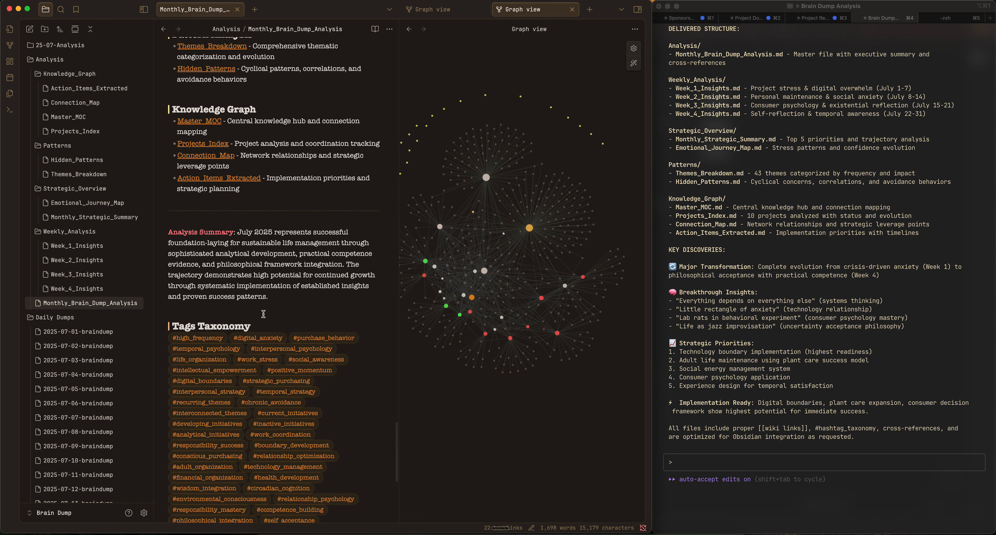
pyautogui.scroll(-2, 264, 317)
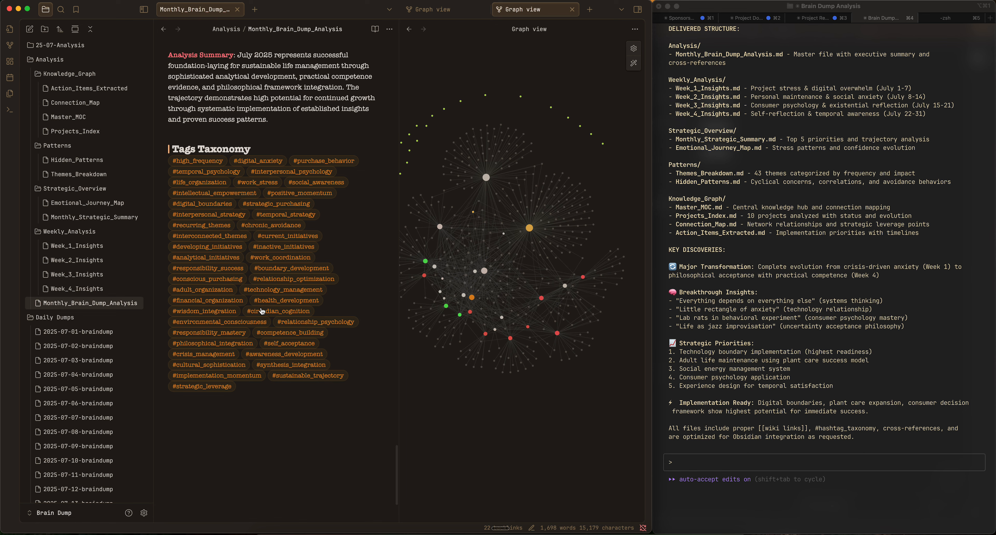
# Step: Switch to the terminal to review Claude Code's Comprehensive Analysis Complete summary, and return to the graph view in Obsidian
pyautogui.click(744, 310)
pyautogui.scroll(5, 748, 308)
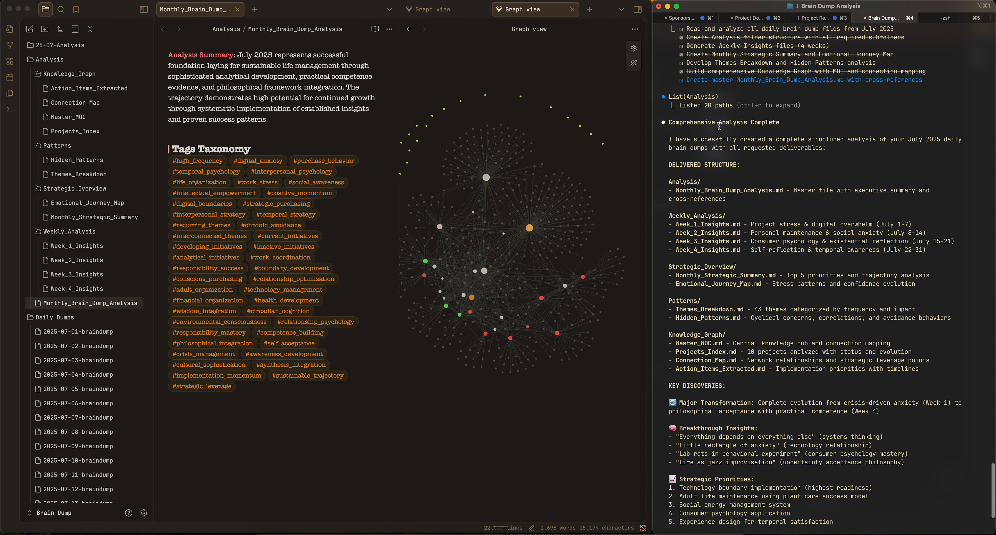
pyautogui.scroll(-3, 702, 184)
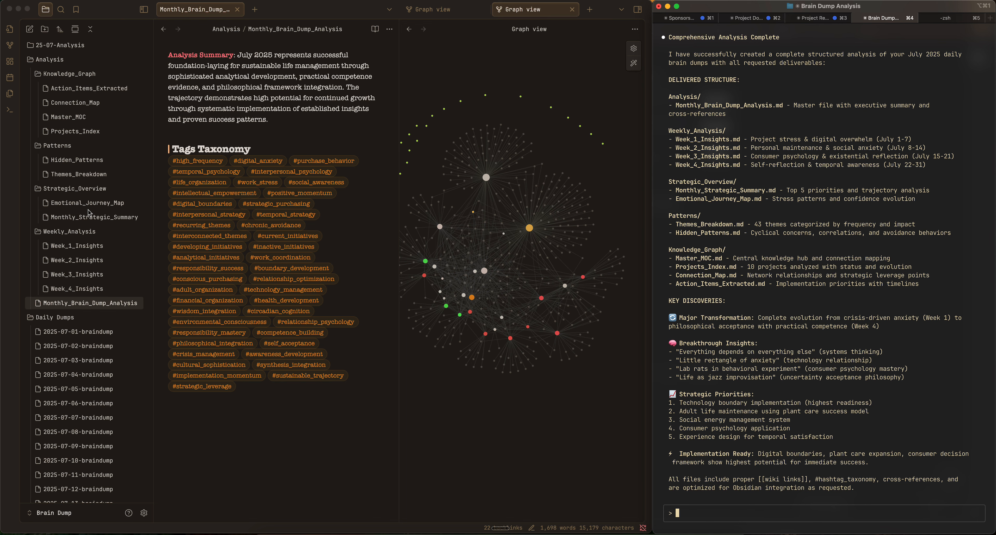
pyautogui.hotkey('shift', 'Tab')
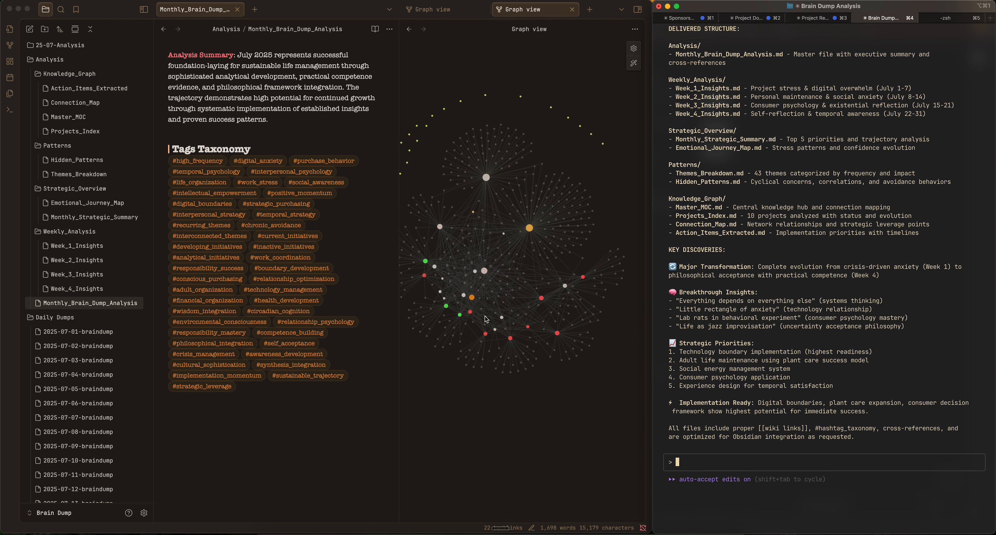
pyautogui.click(474, 393)
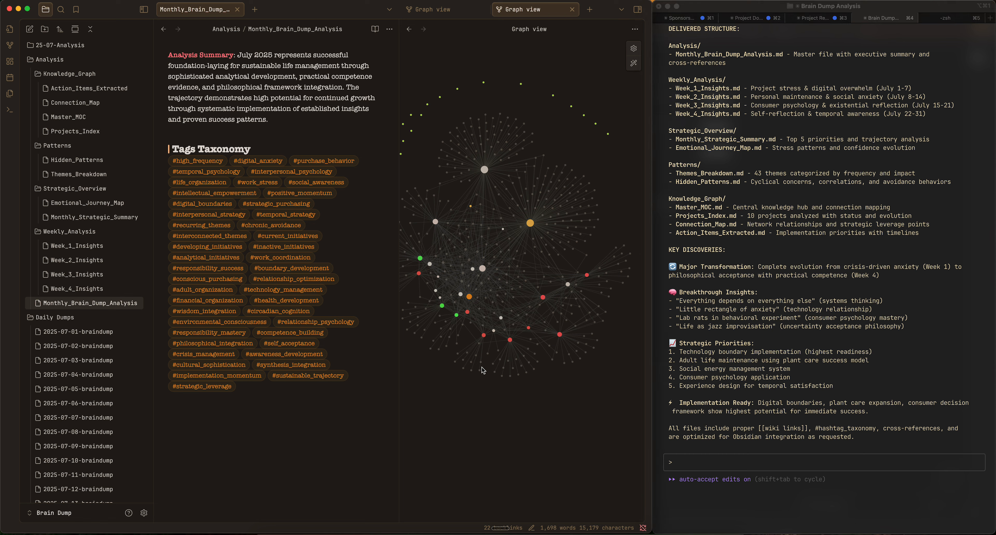